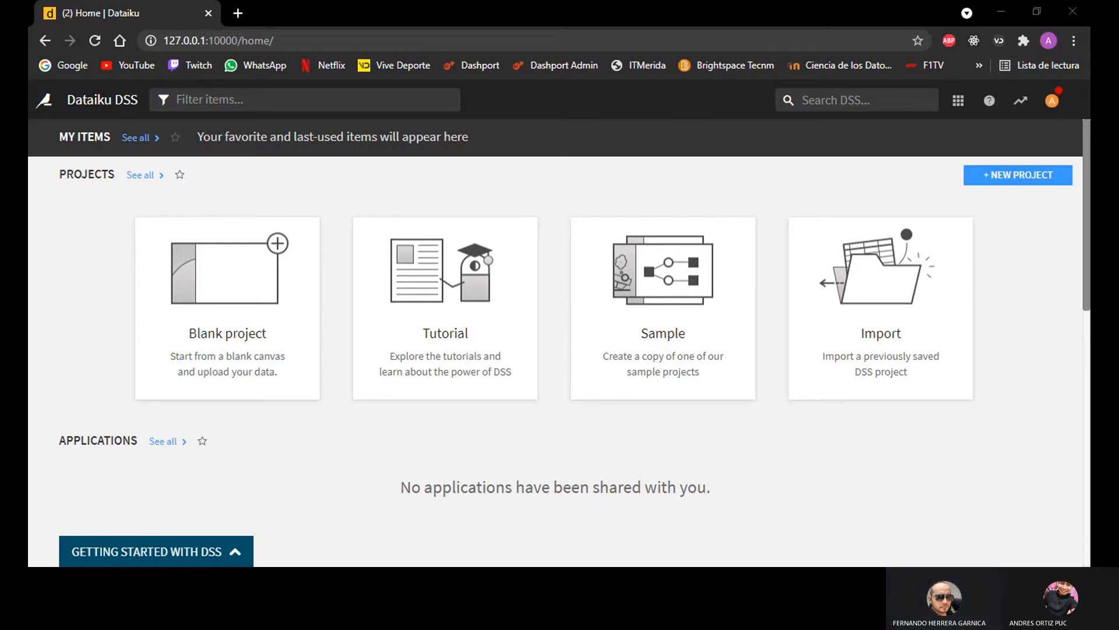
click(1005, 15)
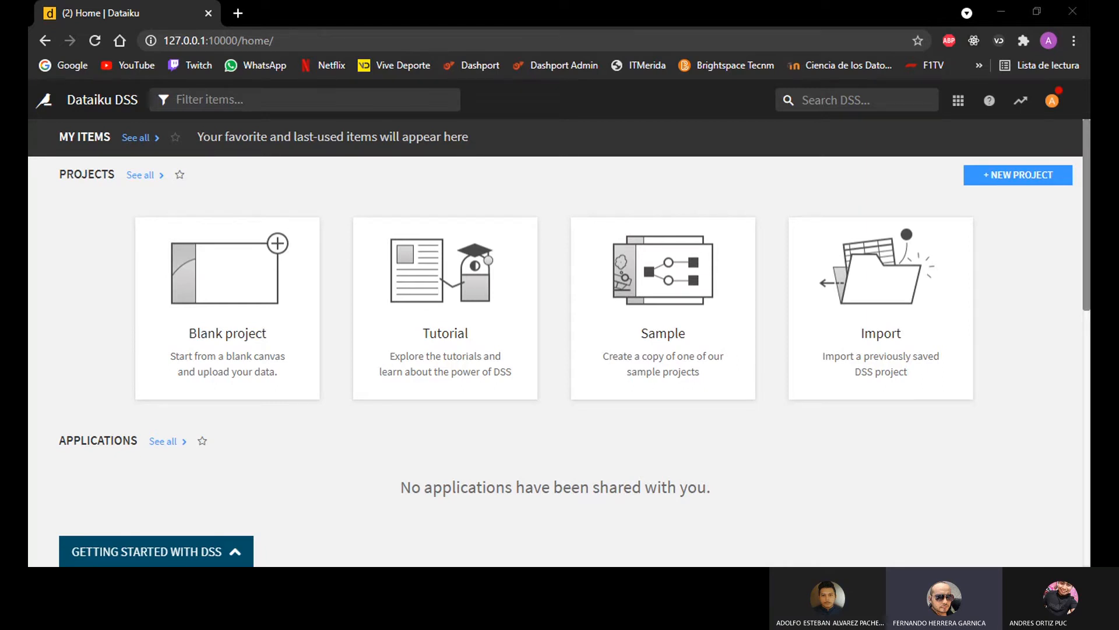
key(alt+Tab)
key(alt+Tab)
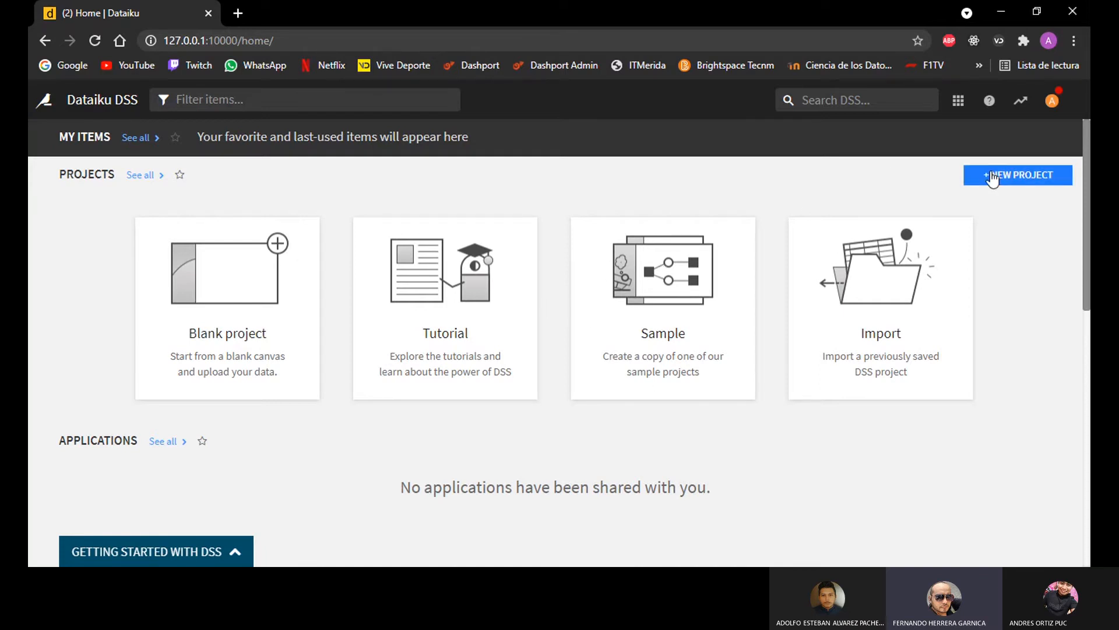
Create a new blank project named "Predicción COVID-19"
click(1023, 179)
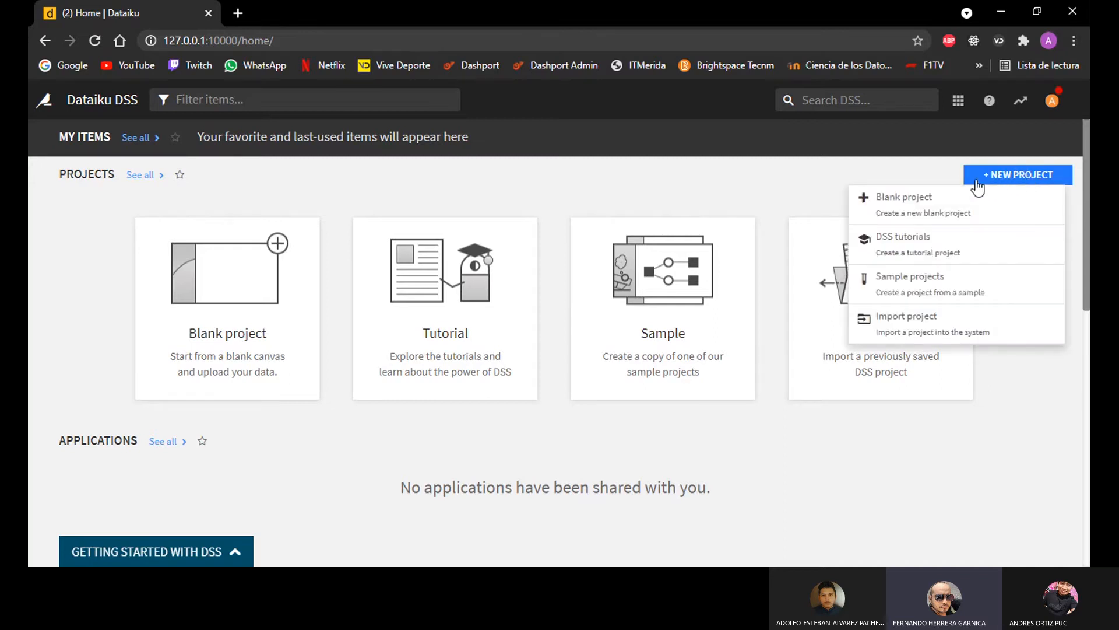
click(922, 201)
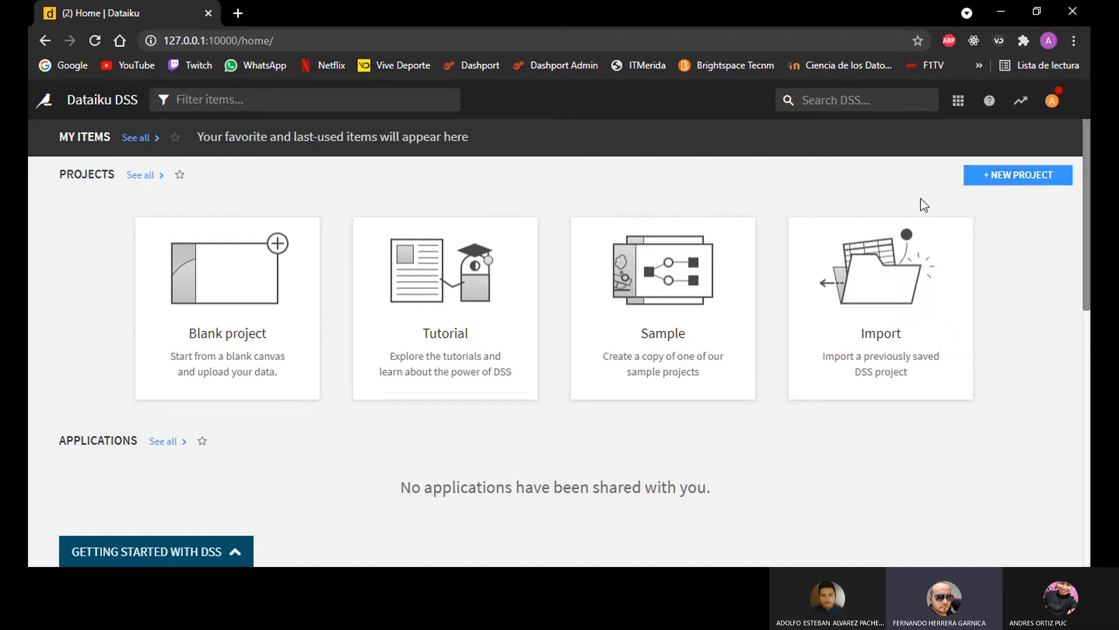
click(669, 283)
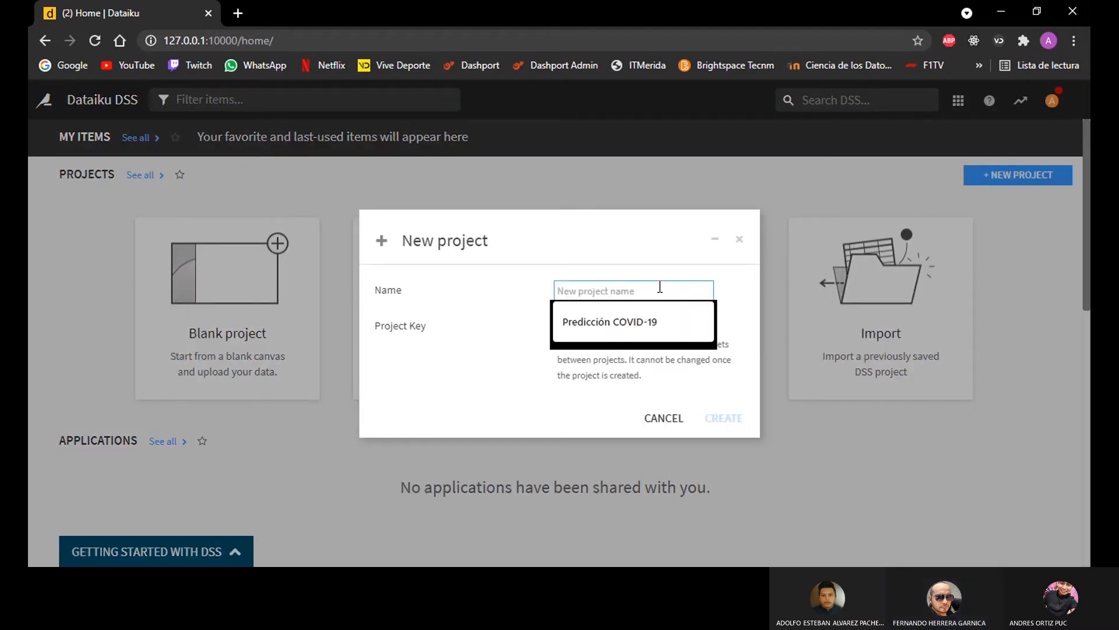
click(629, 315)
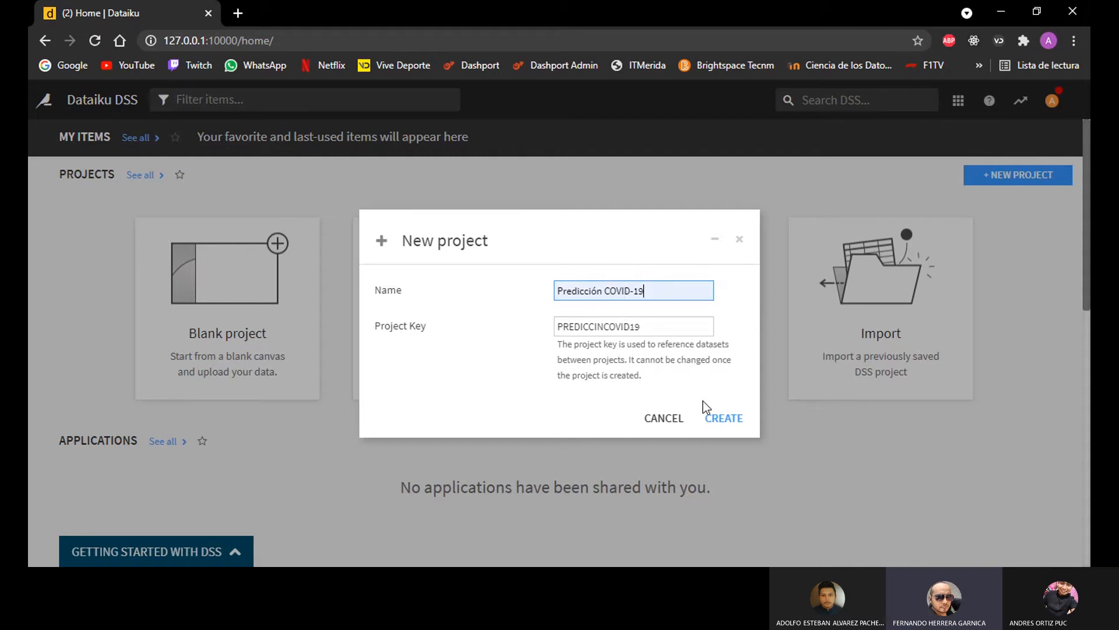
click(711, 417)
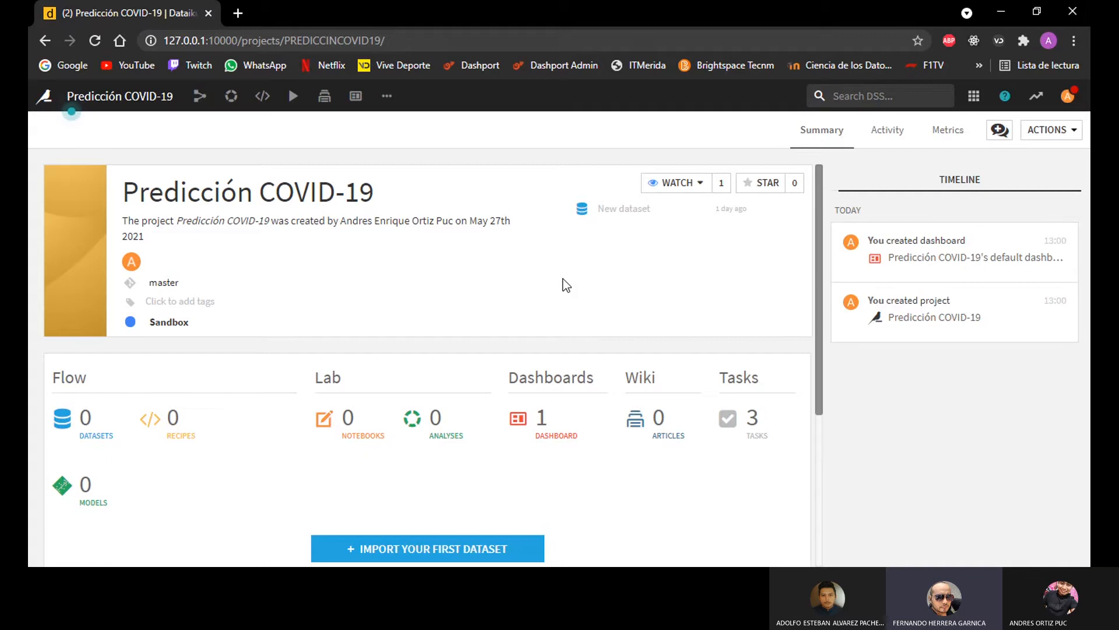
Import the first dataset by uploading the Casos_Diarios_Municipio_Confirmados_Yucatan file from the desktop folder
click(427, 551)
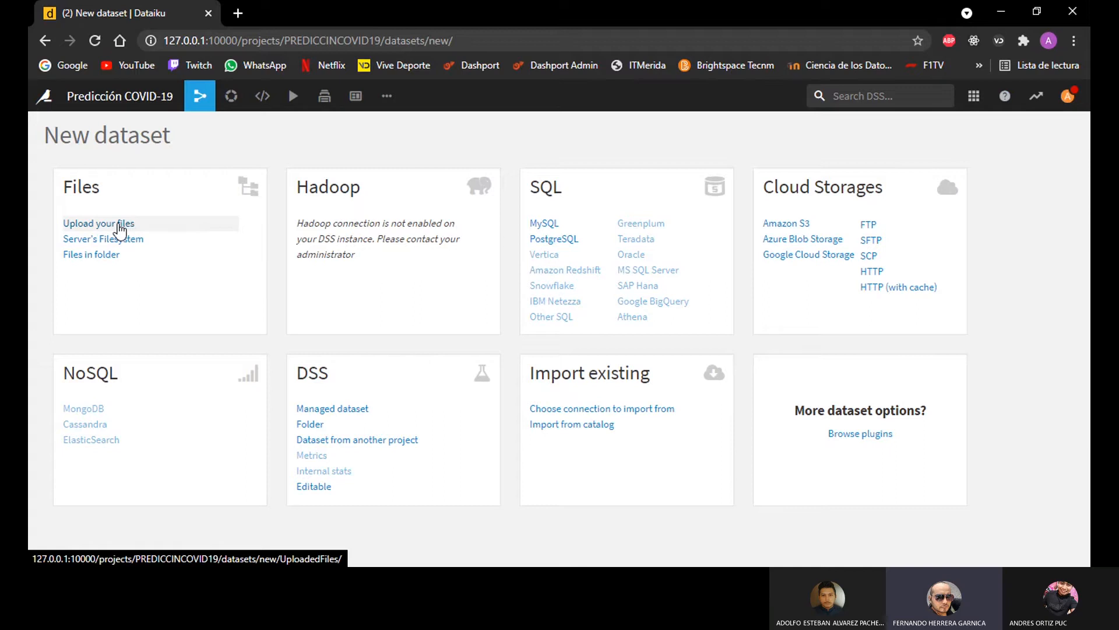
click(119, 228)
click(633, 357)
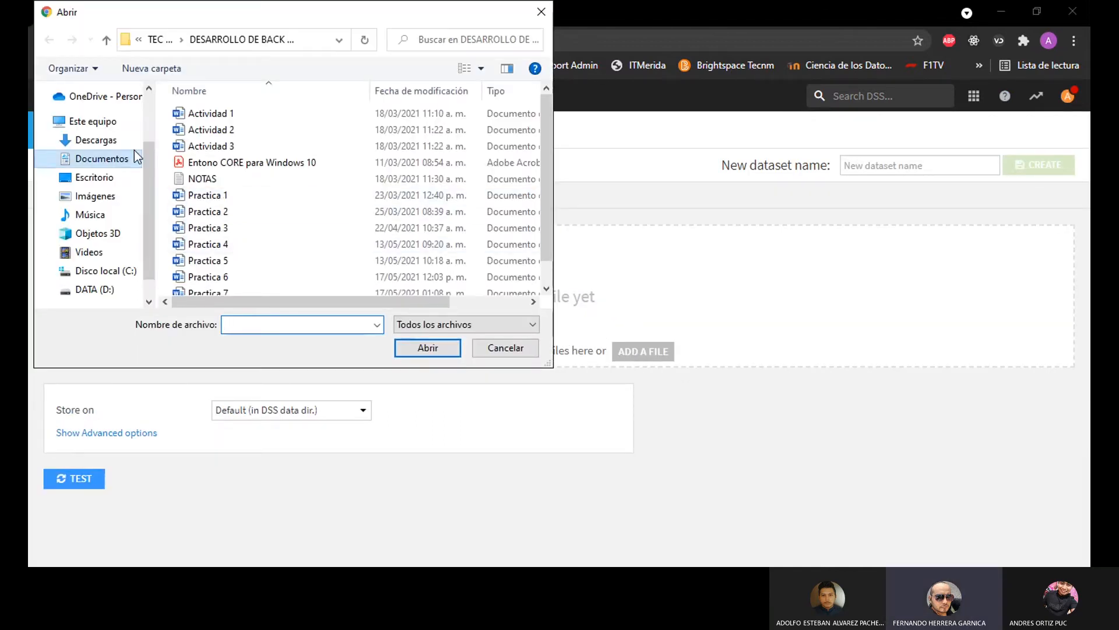
click(96, 177)
click(253, 131)
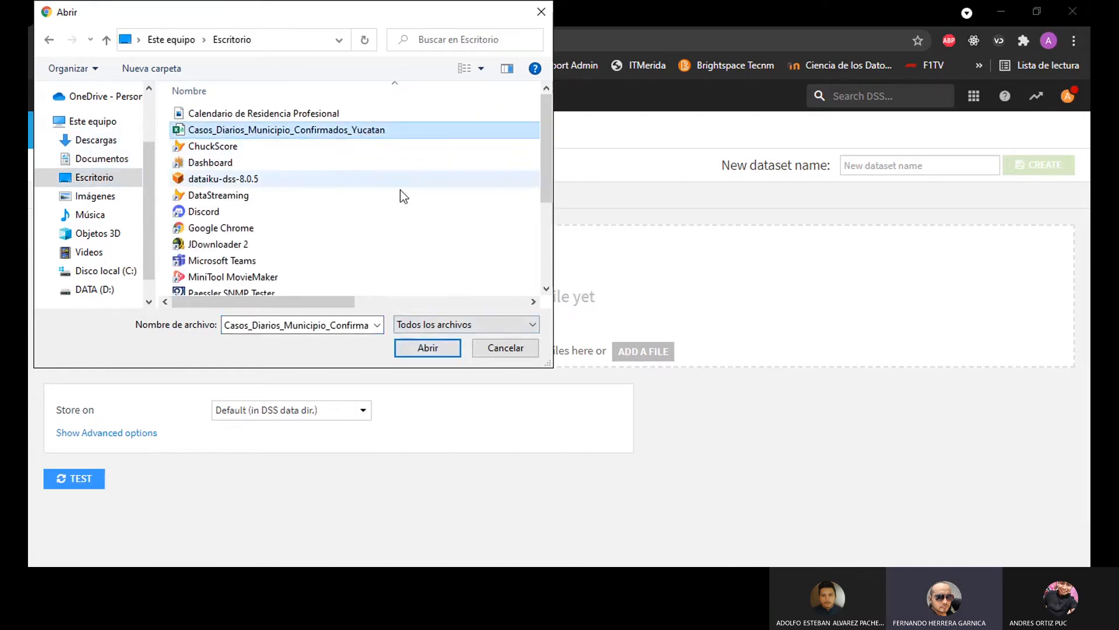
click(428, 347)
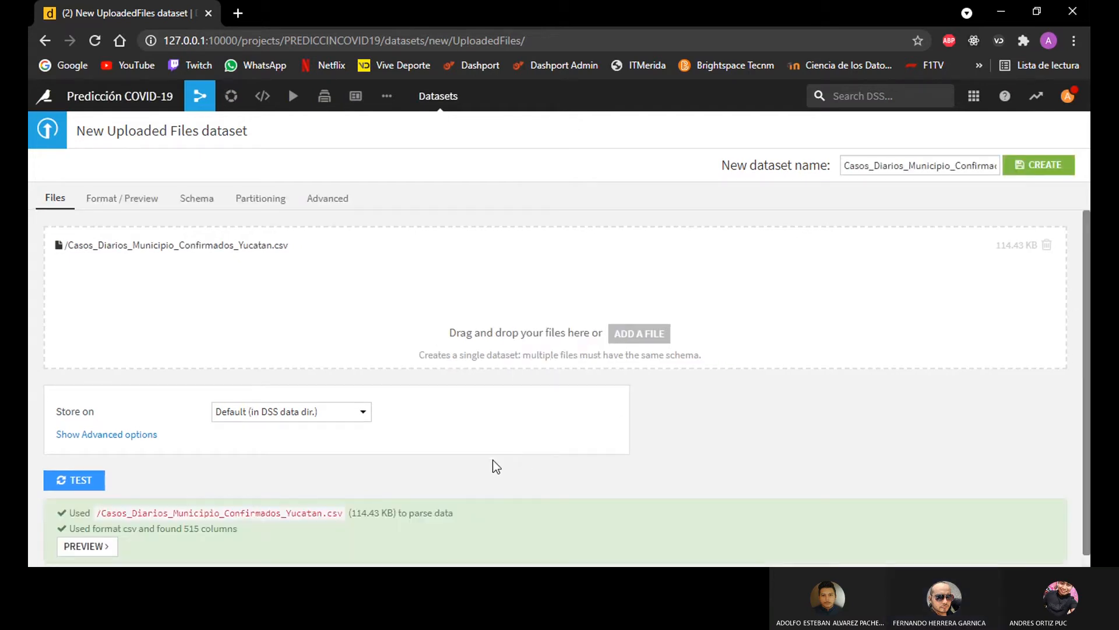
Preview the uploaded file and review its rows and CSV format settings
scroll(507, 455, down, 1)
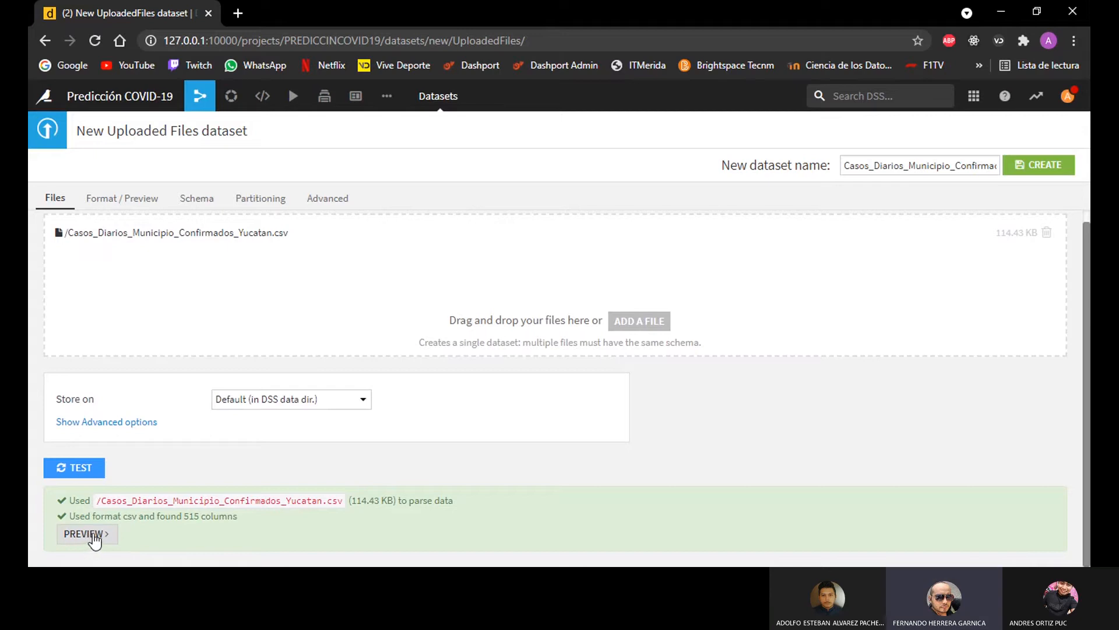
click(90, 534)
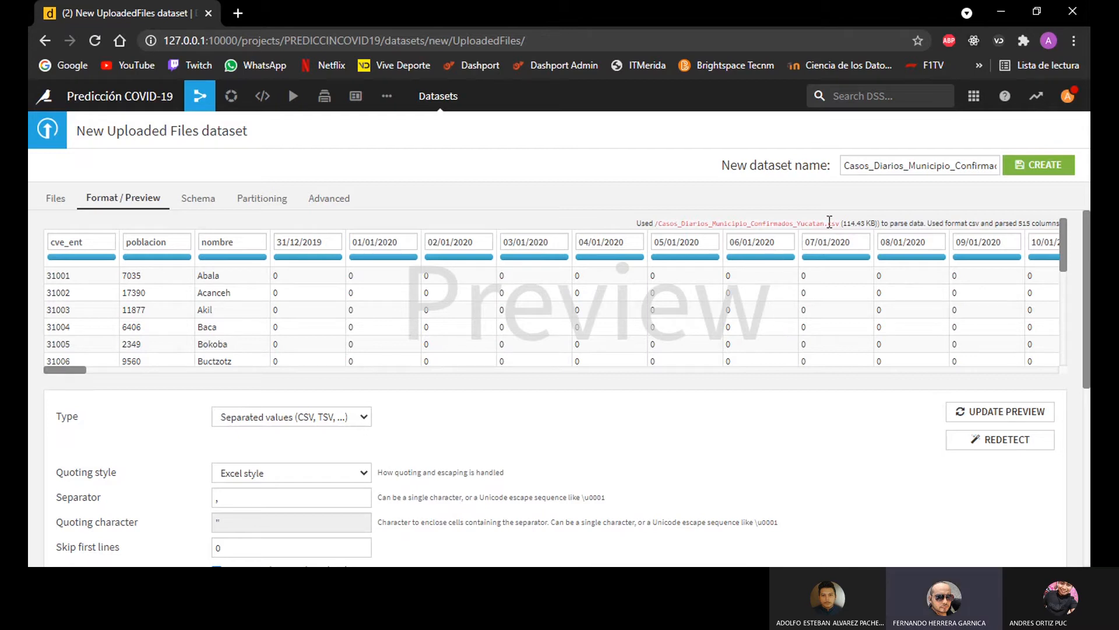
scroll(450, 295, down, 7)
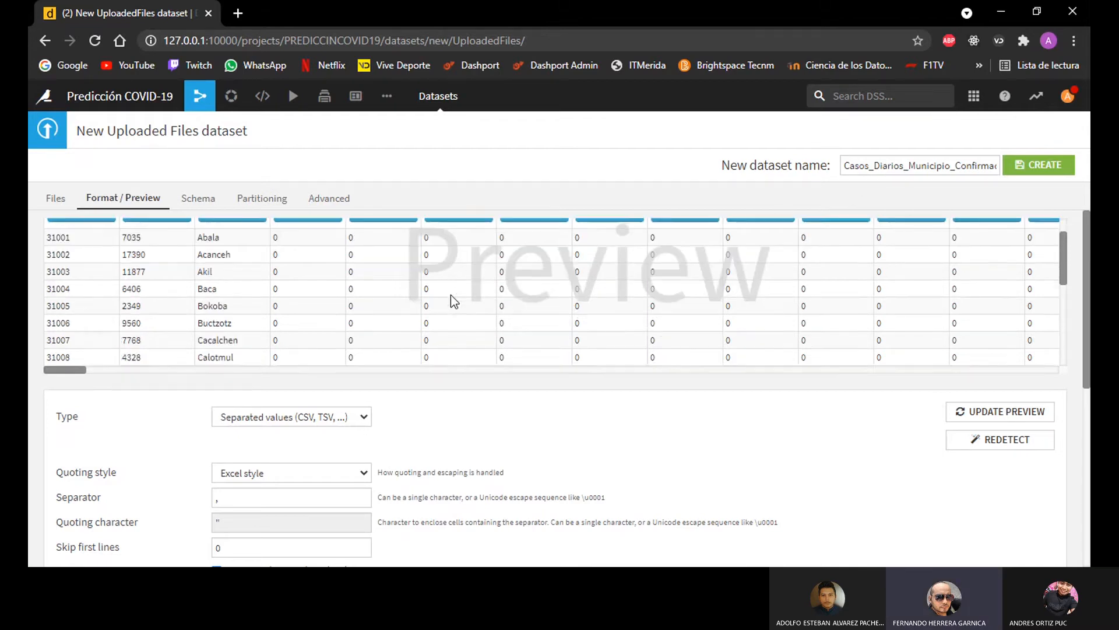
scroll(372, 375, down, 3)
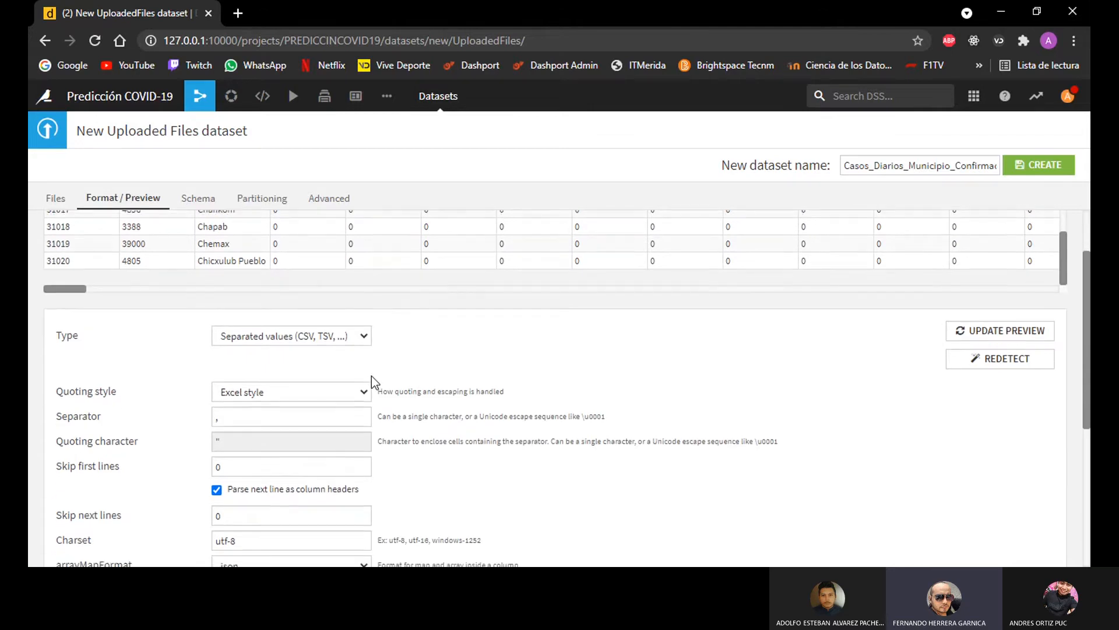
scroll(522, 366, down, 4)
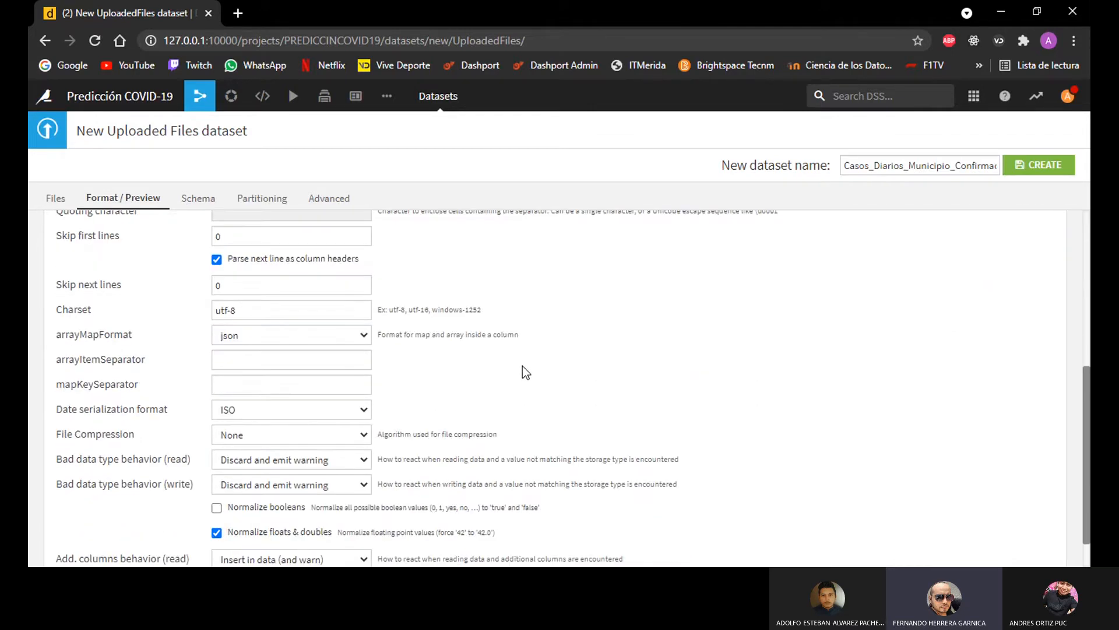
scroll(523, 366, up, 8)
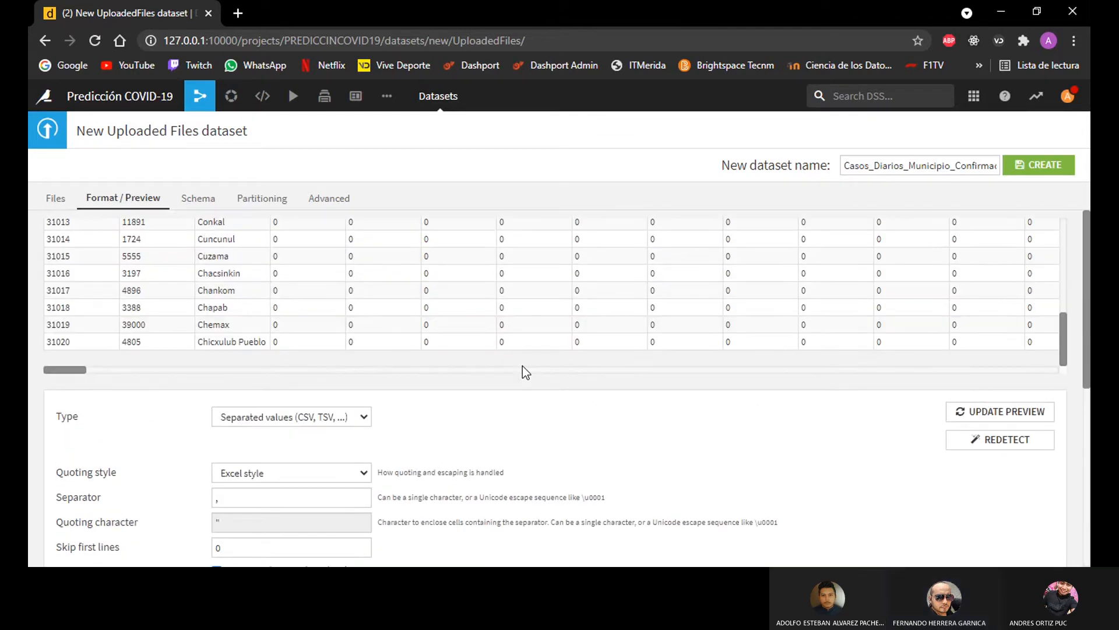
scroll(581, 296, up, 4)
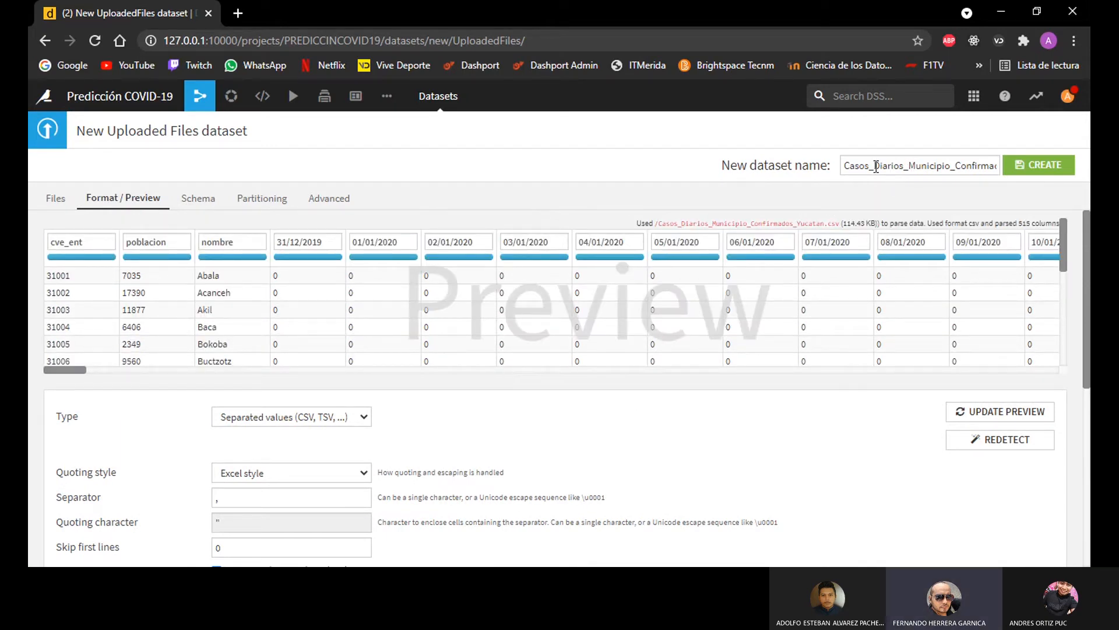
Shorten the new dataset's name to Casos_Confirmados_Yucatan
click(877, 166)
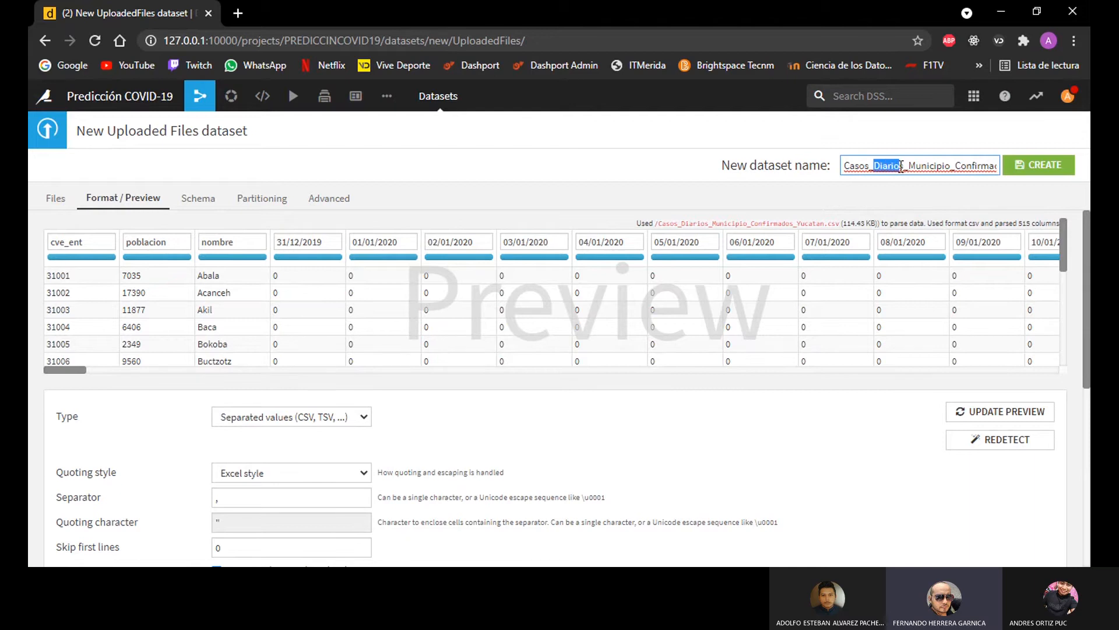
key(BackSpace)
key(BackSpace)
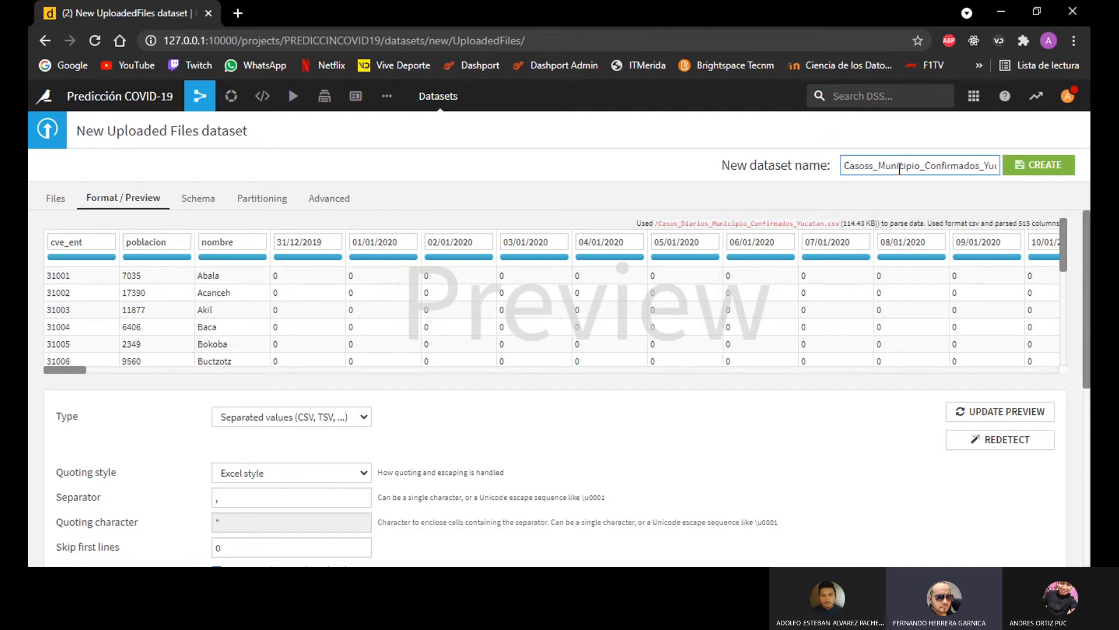
key(Delete)
key(Right)
key(Right)
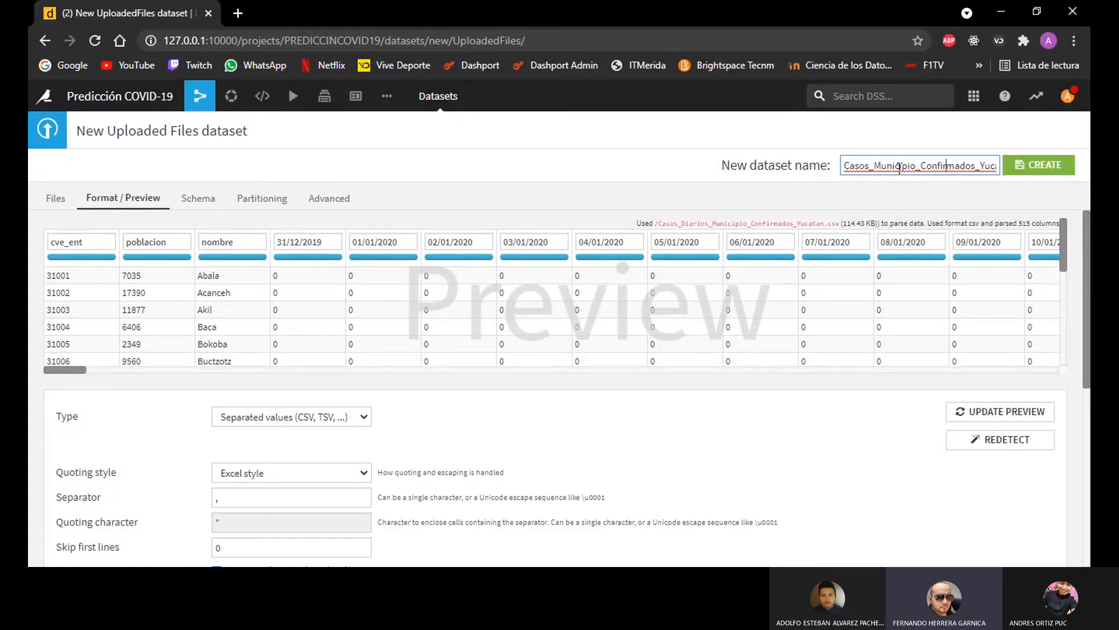
drag(917, 169, 876, 173)
key(BackSpace)
key(BackSpace)
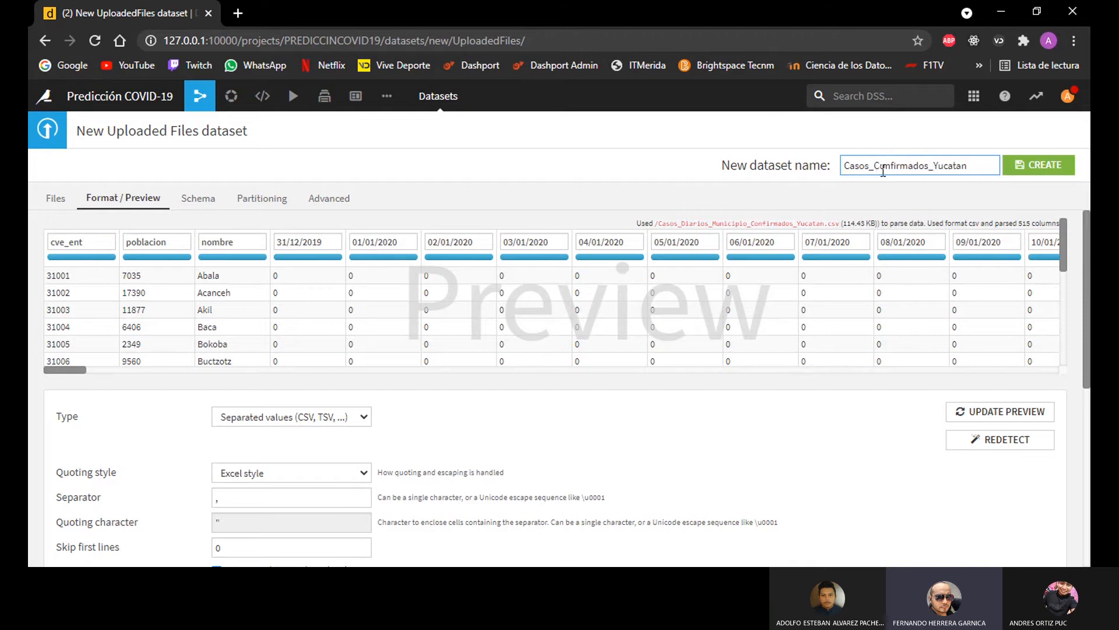
click(965, 166)
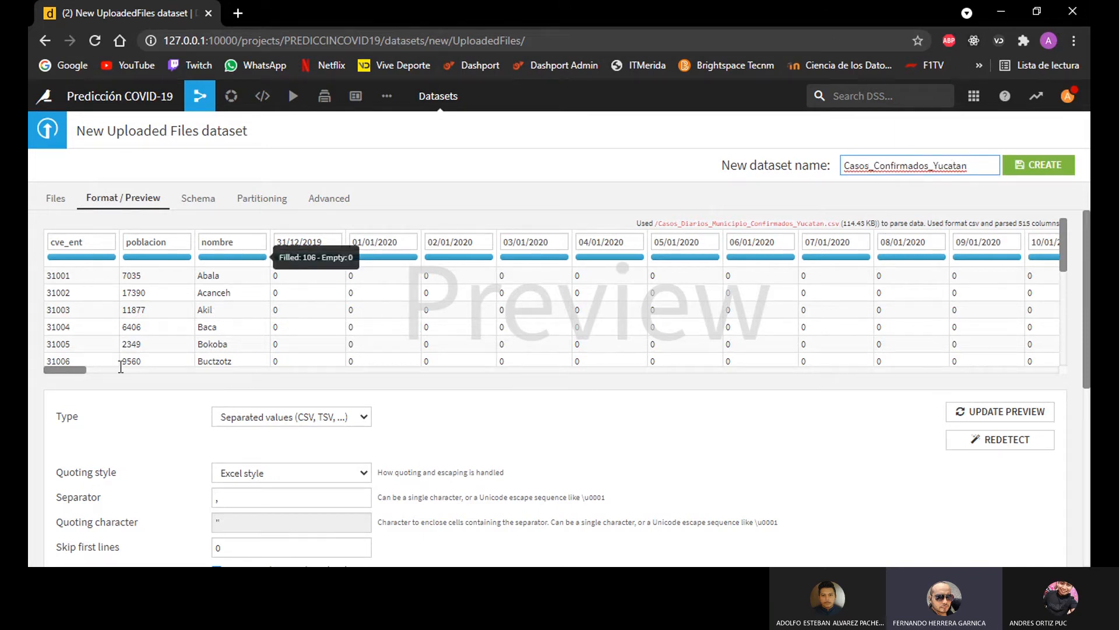
Examine the daily case columns in the preview, from the earliest dates through to the casos_totales column
drag(68, 369, 306, 370)
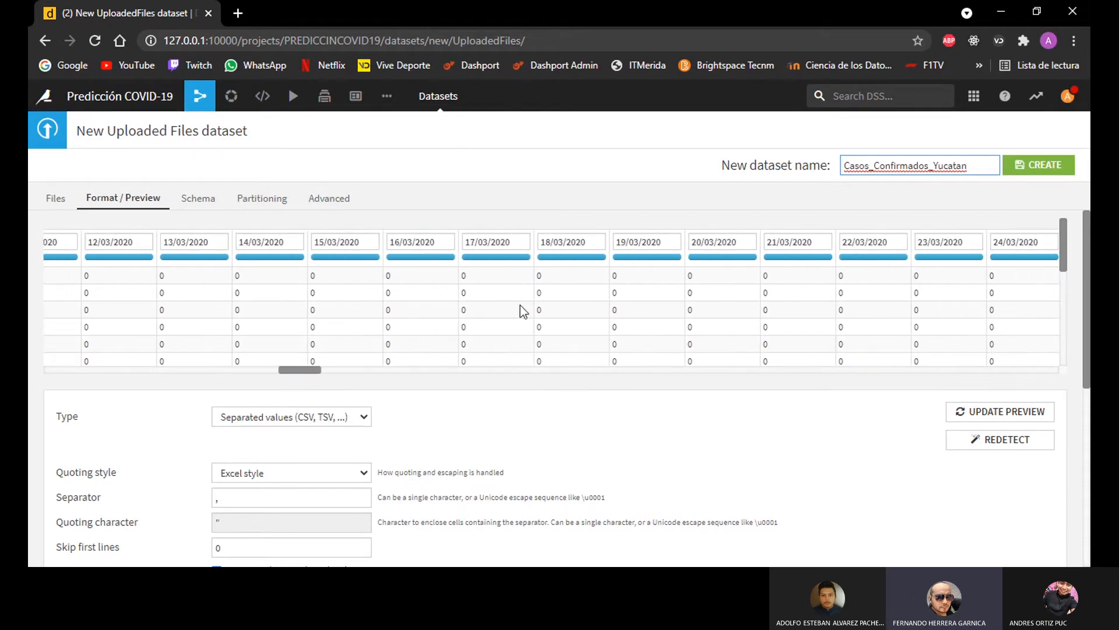
scroll(522, 308, down, 1)
scroll(516, 314, up, 1)
drag(317, 367, 561, 367)
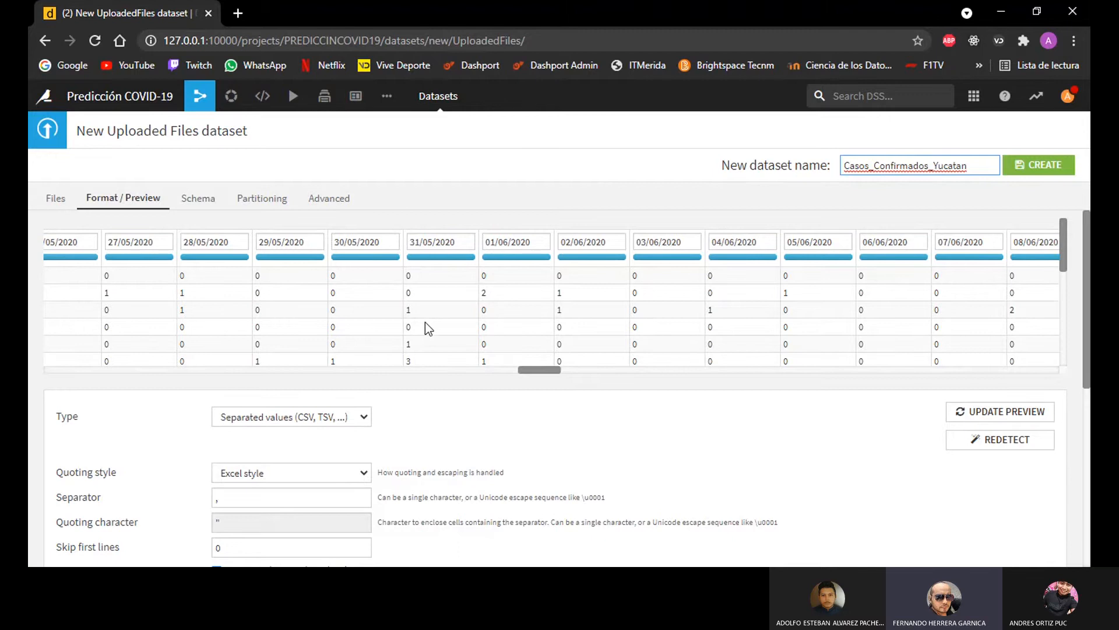
scroll(463, 317, down, 1)
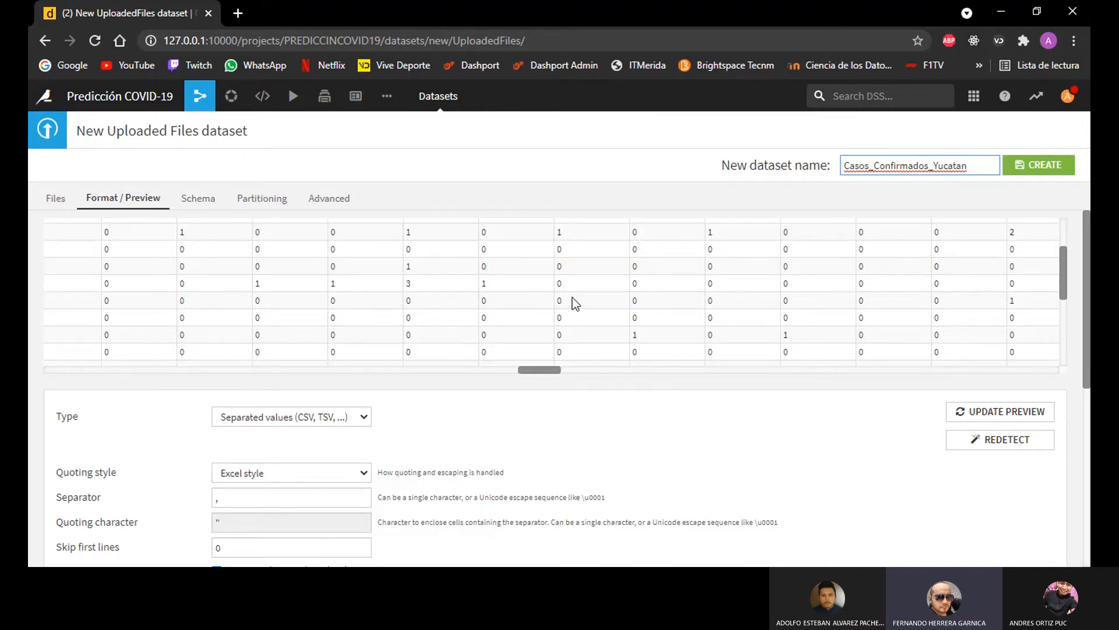
scroll(502, 299, up, 1)
drag(545, 370, 1066, 373)
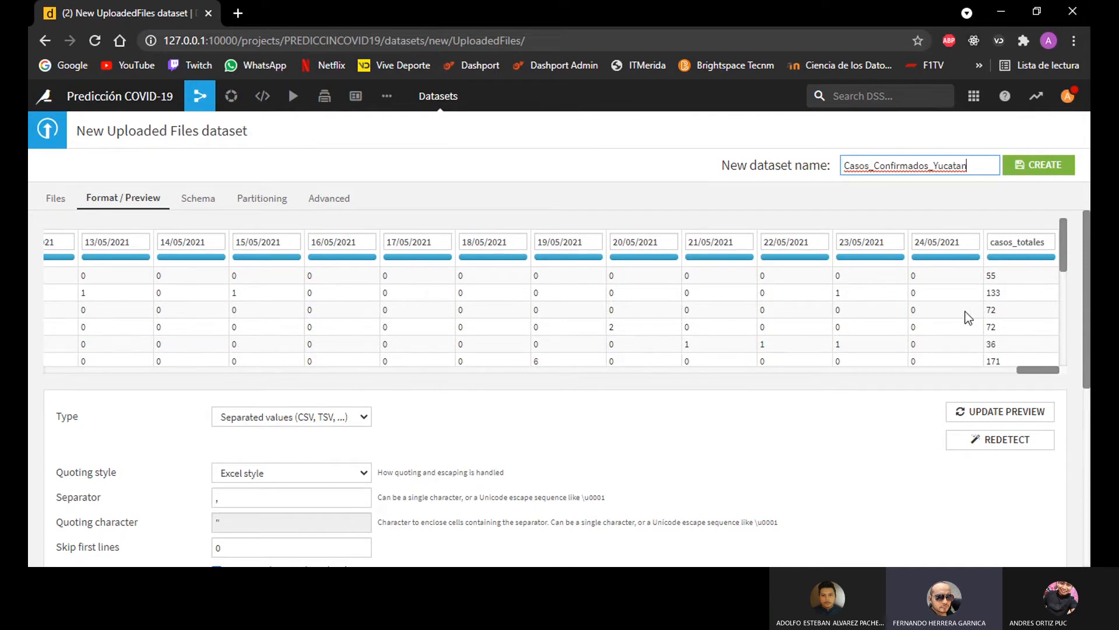
scroll(1010, 310, down, 2)
scroll(1010, 309, up, 2)
scroll(1019, 304, down, 5)
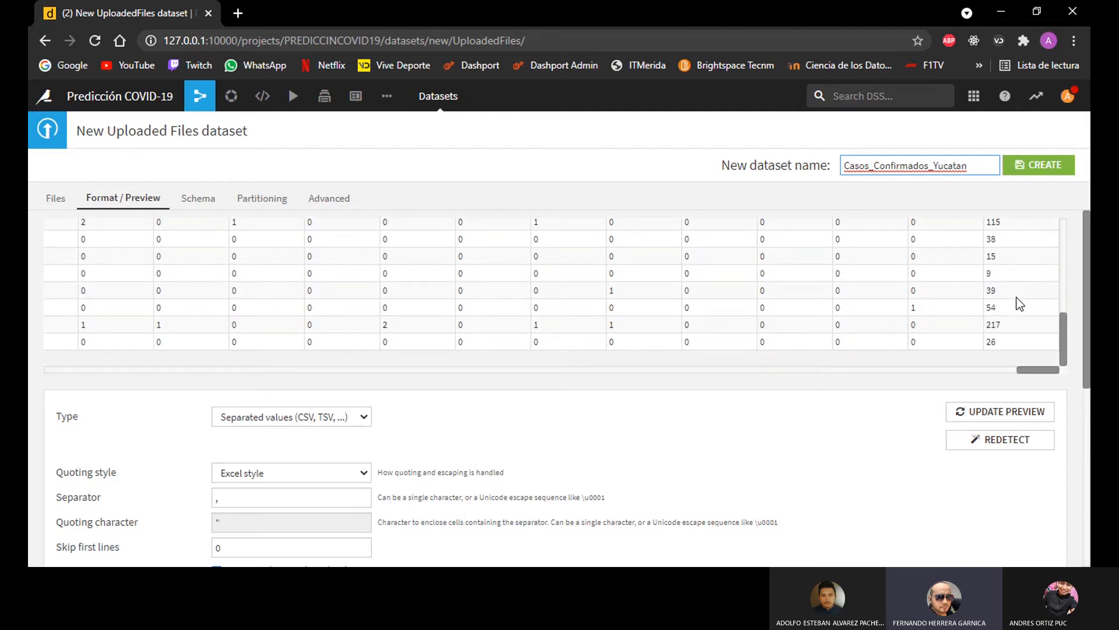
scroll(1019, 303, up, 5)
drag(1031, 373, 37, 379)
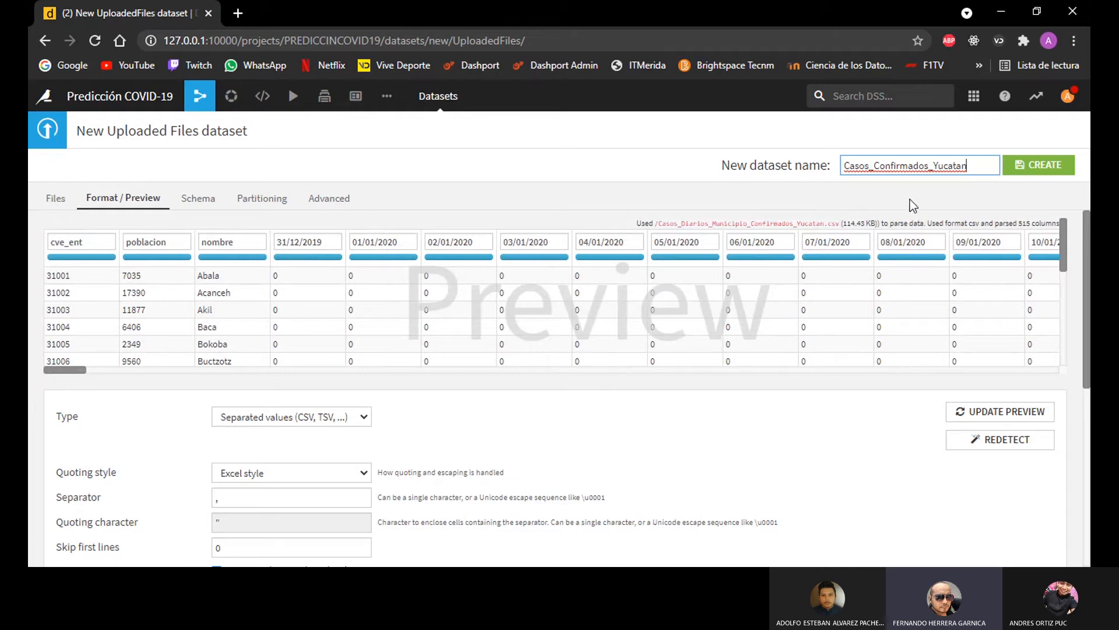
Create the dataset and inspect the Merida row's daily cases across the date columns up to April 2020
click(1037, 166)
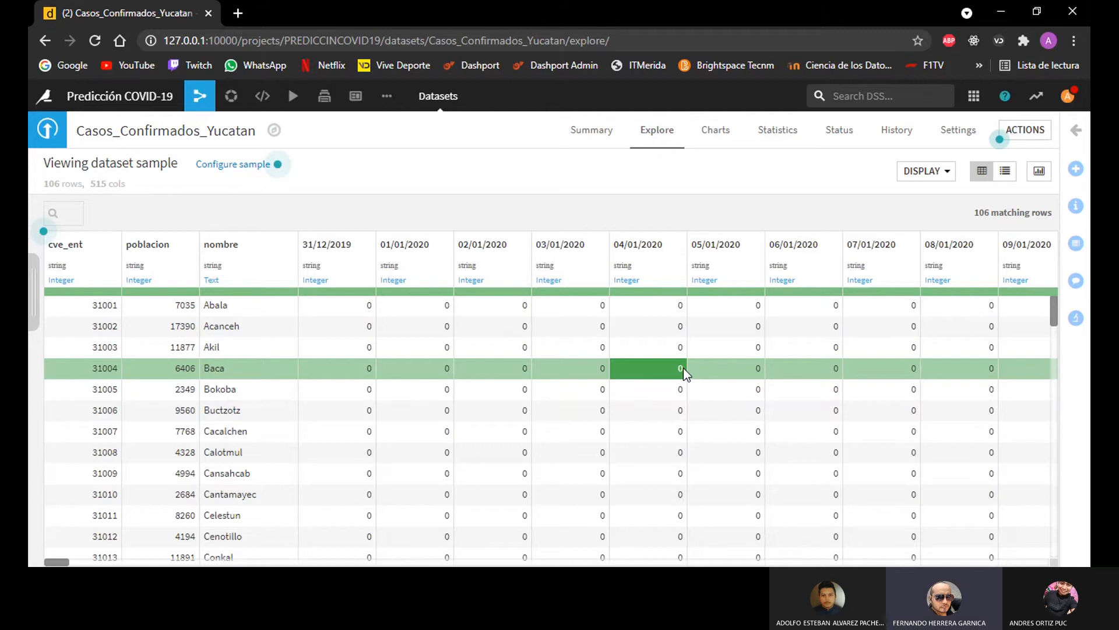
scroll(684, 369, down, 10)
scroll(660, 370, down, 5)
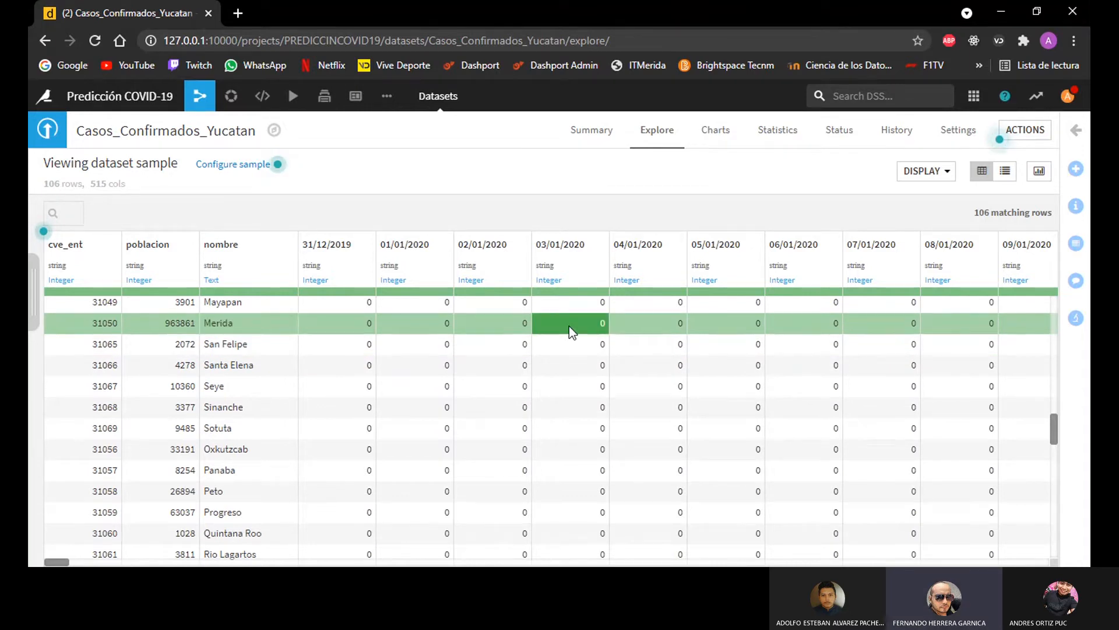
scroll(569, 326, right, 5)
scroll(569, 326, right, 7)
scroll(569, 327, right, 12)
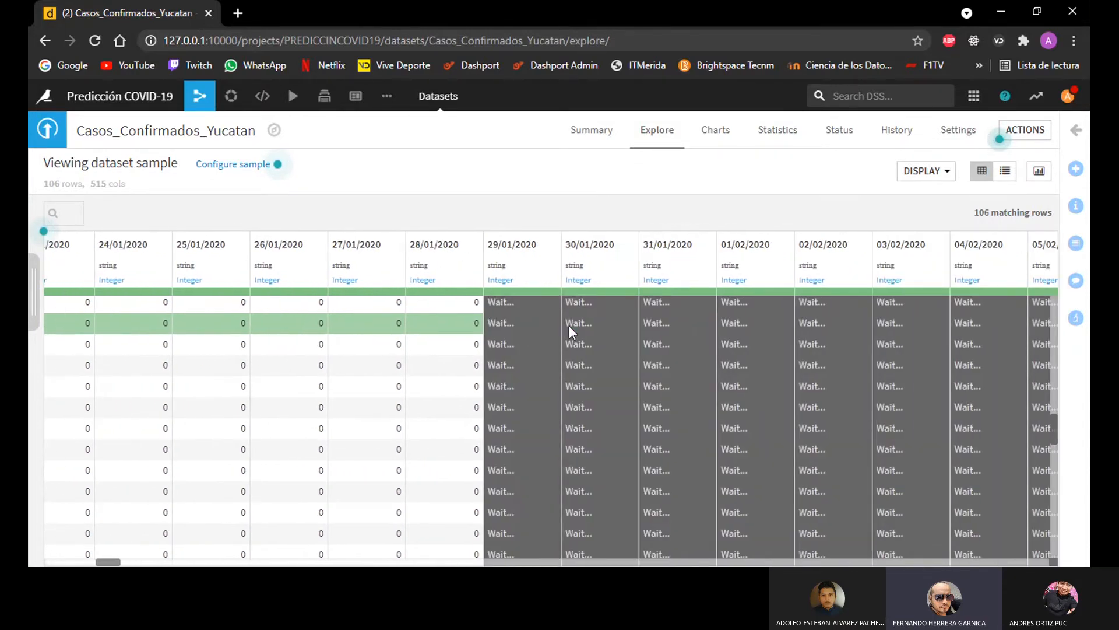
scroll(569, 326, right, 20)
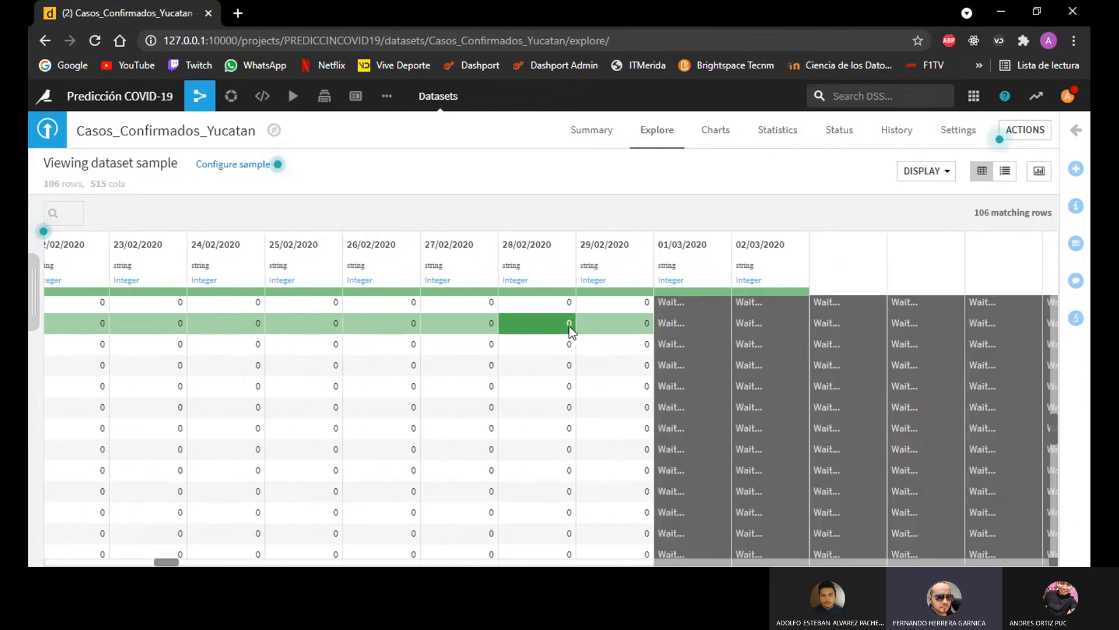
scroll(569, 325, right, 20)
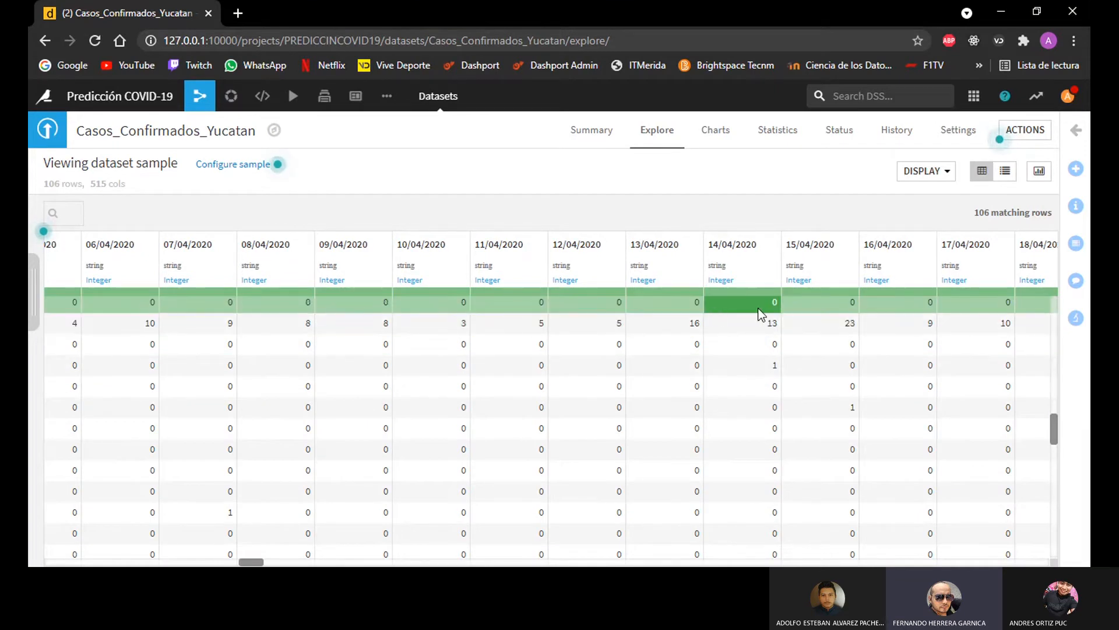
scroll(859, 325, right, 2)
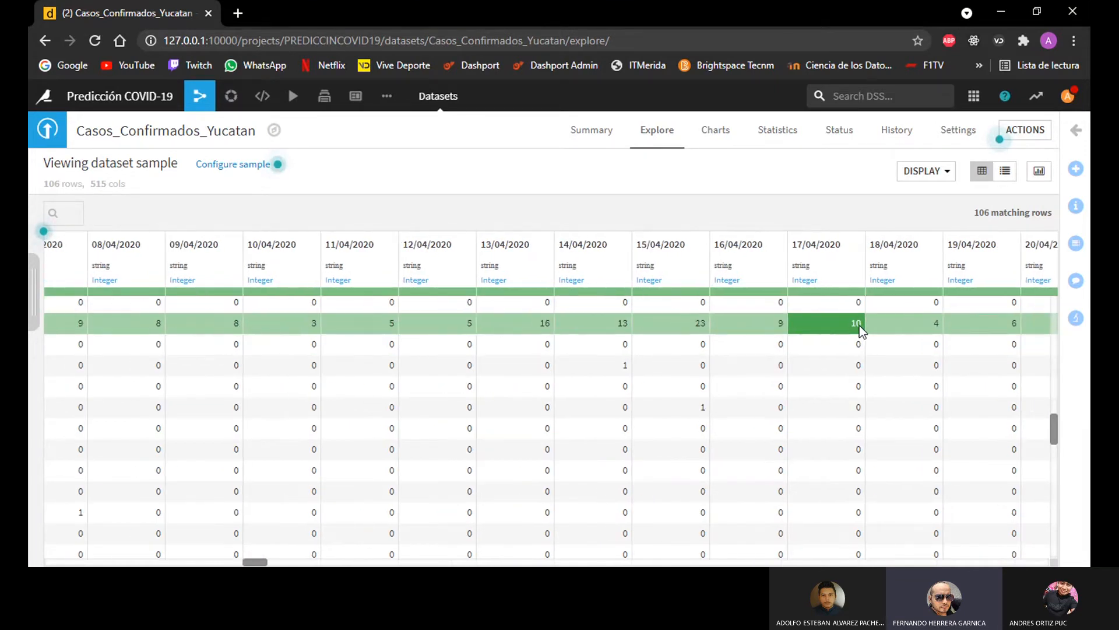
Open the project's Flow to view the Casos_Confirmados_Yucatan dataset
scroll(410, 272, left, 10)
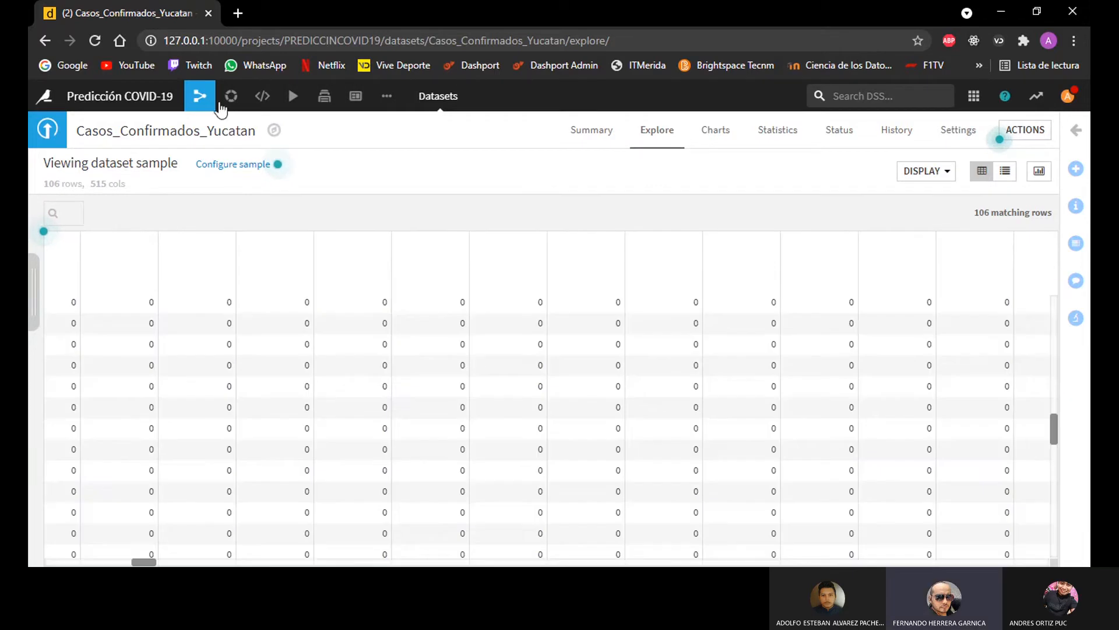
mouse_move(201, 99)
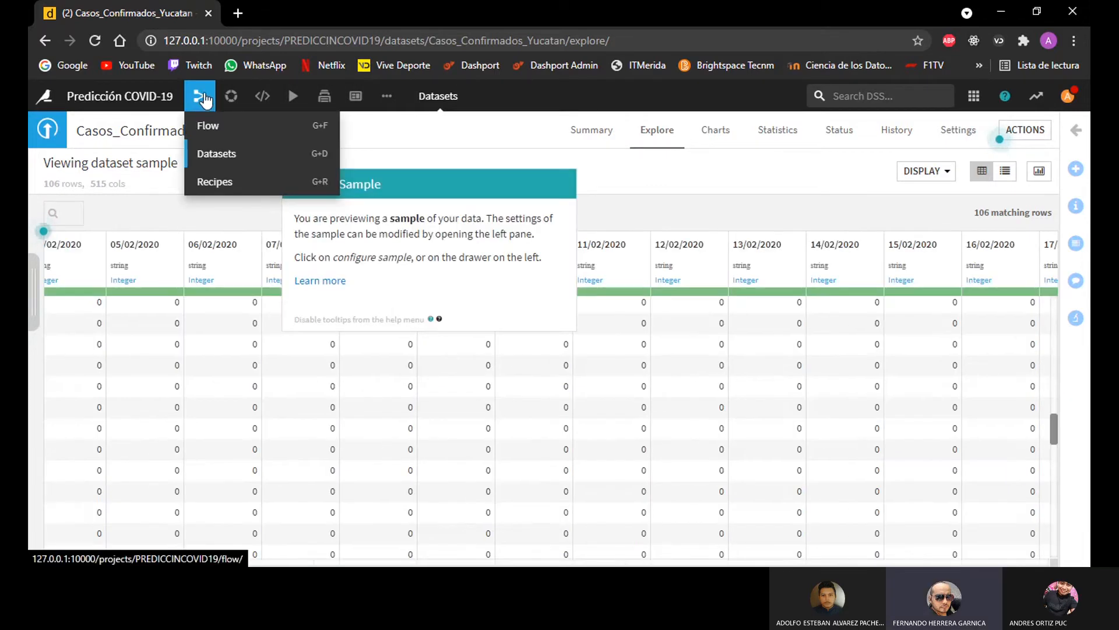
click(206, 121)
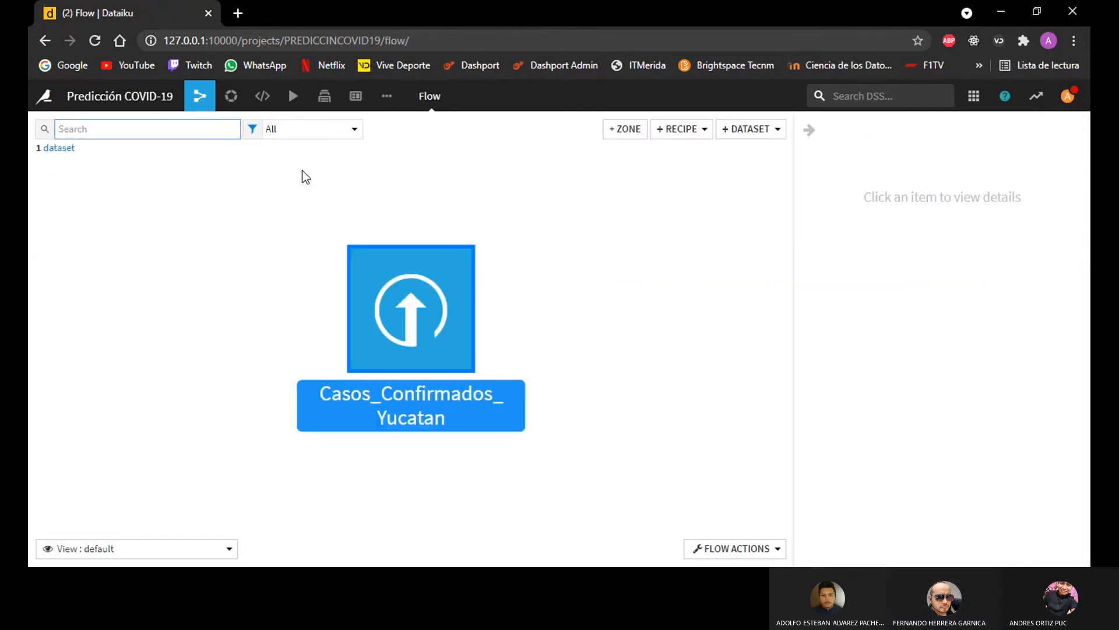
click(248, 299)
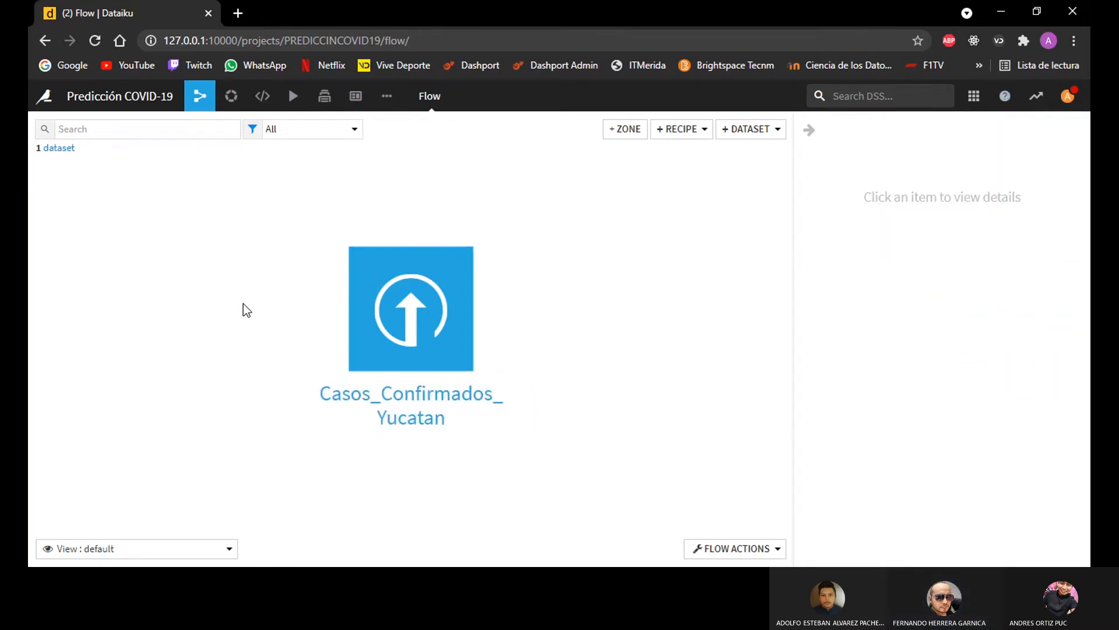
drag(588, 335, 632, 327)
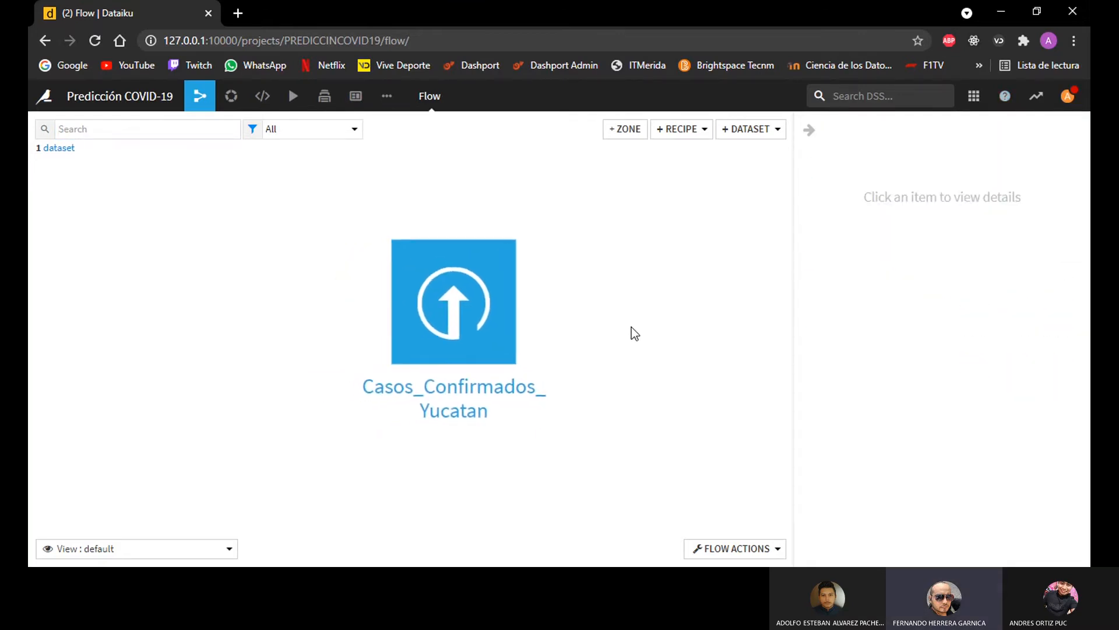
Create a Prepare recipe from Casos_Confirmados_Yucatan with the CSV output dataset Casos_Confirmados_Yucatan_prepared stored in filesystem_managed
click(501, 344)
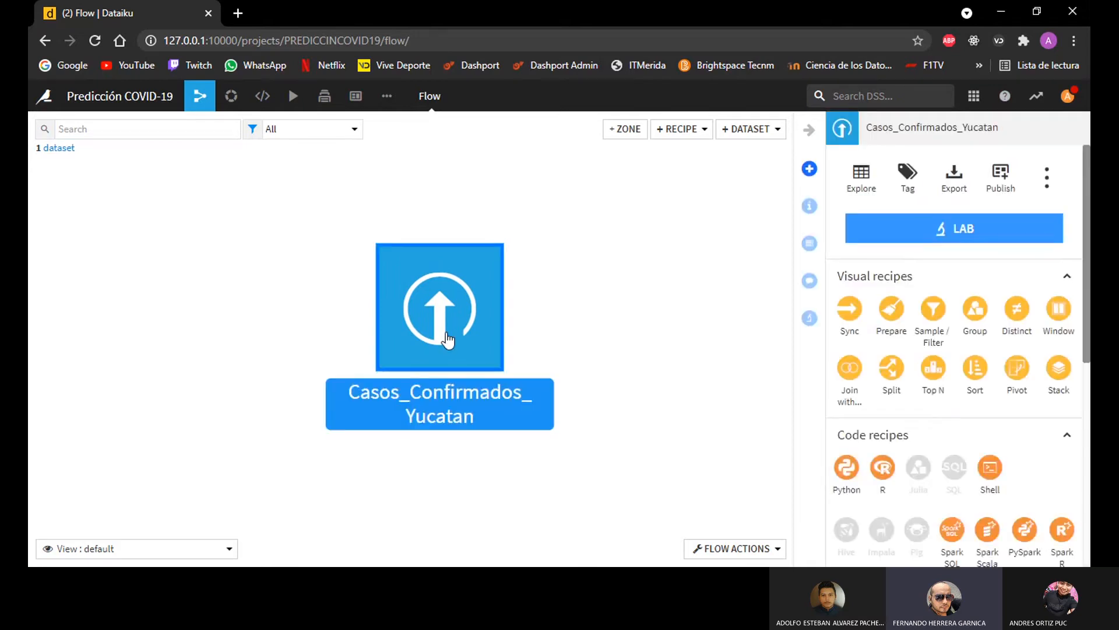
click(892, 315)
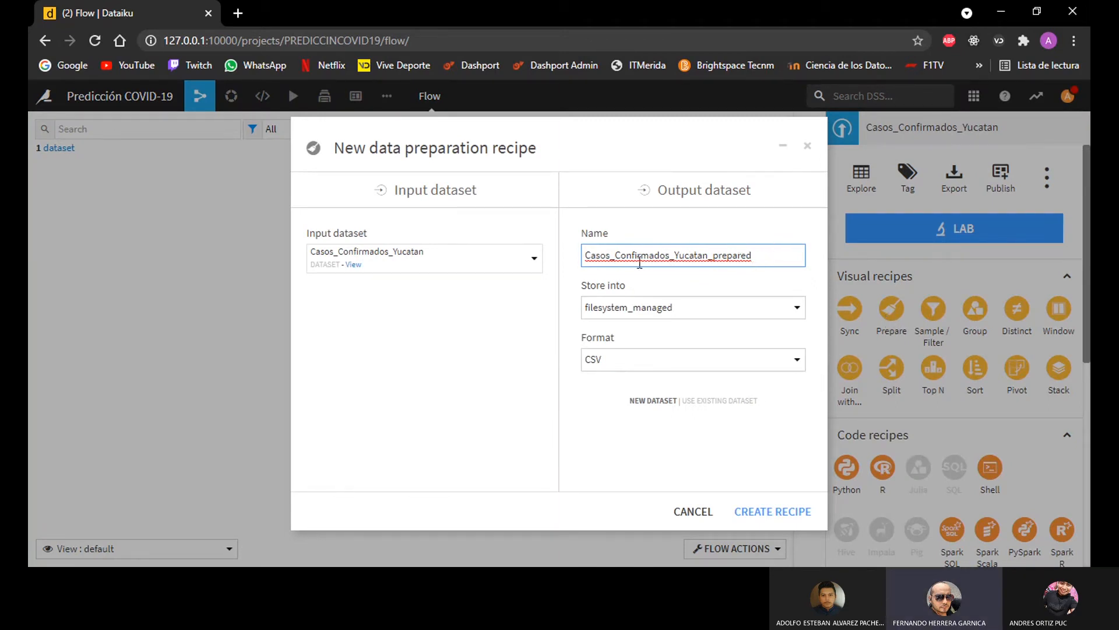
click(772, 513)
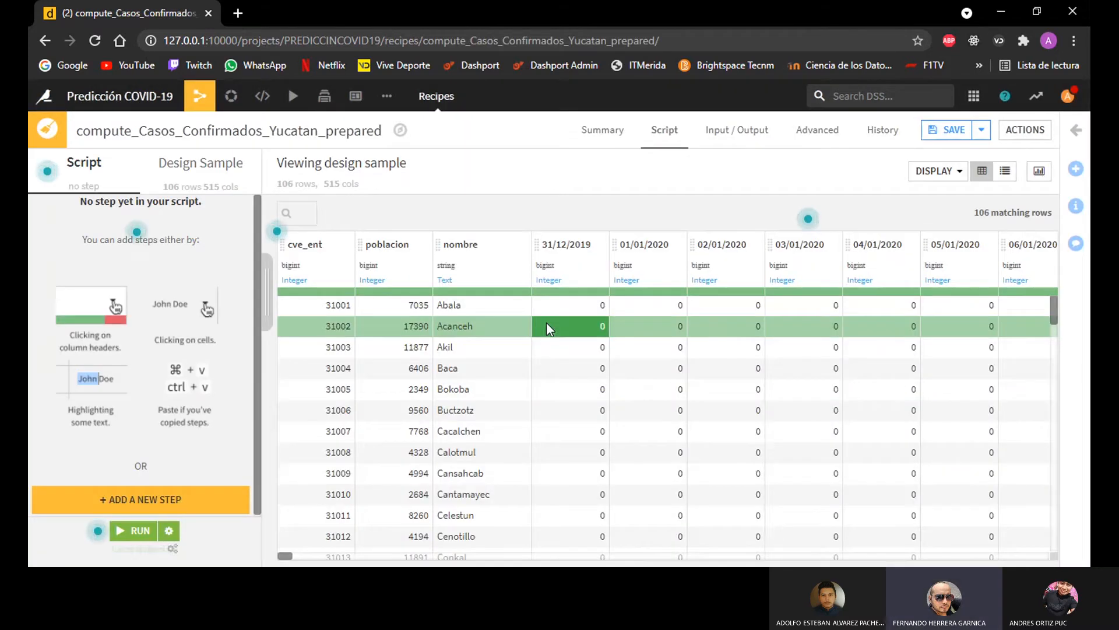
Add a Formula step to the recipe script with the expression casos_totales>50
click(145, 500)
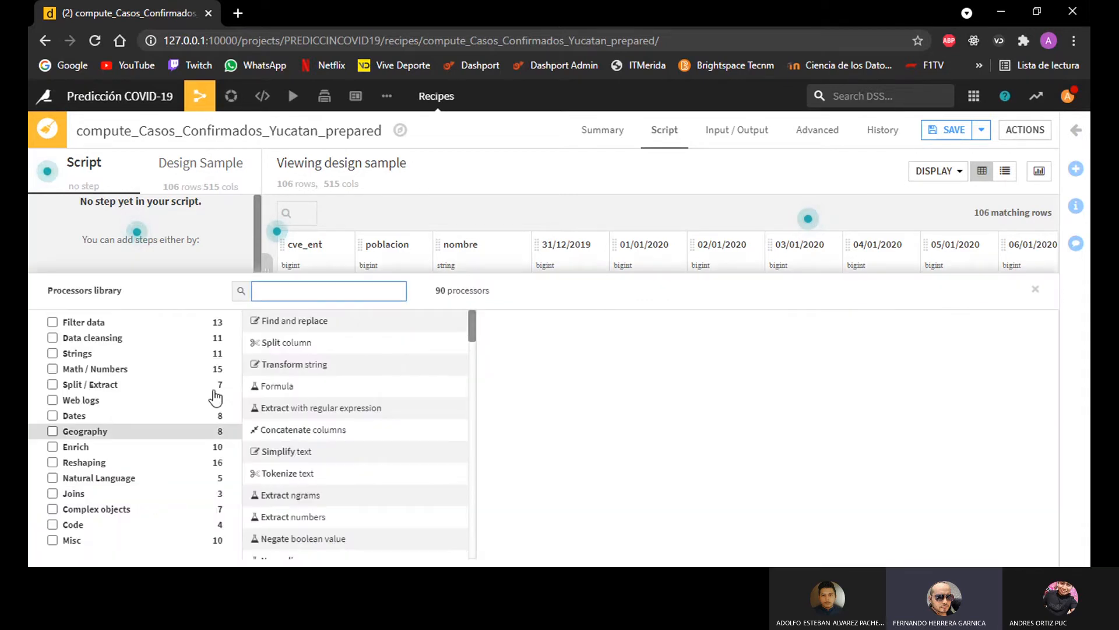
click(281, 386)
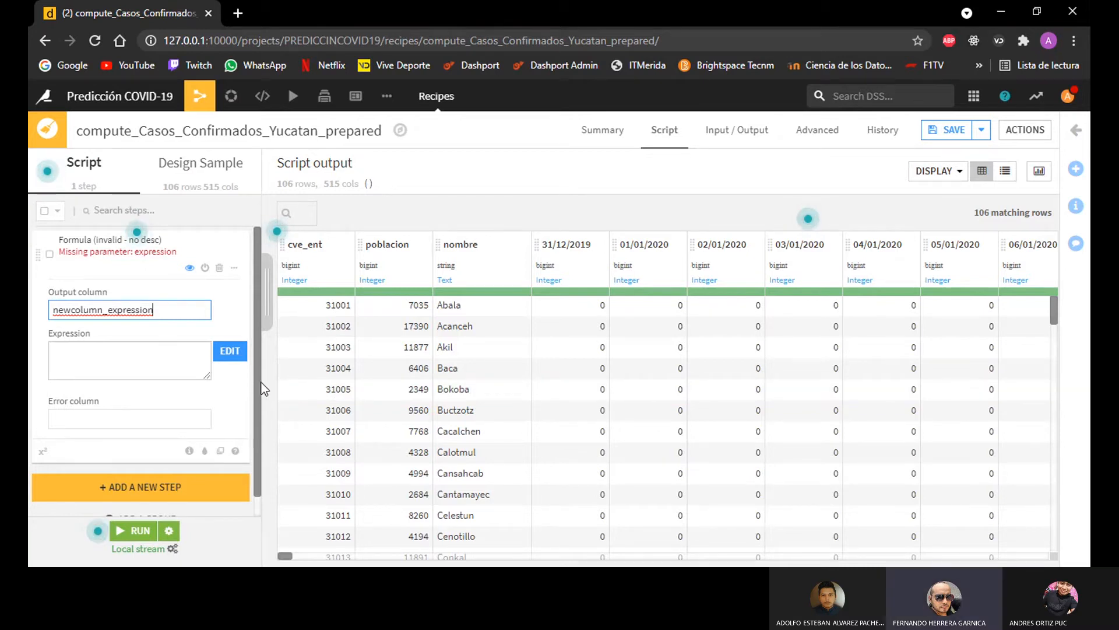
click(225, 357)
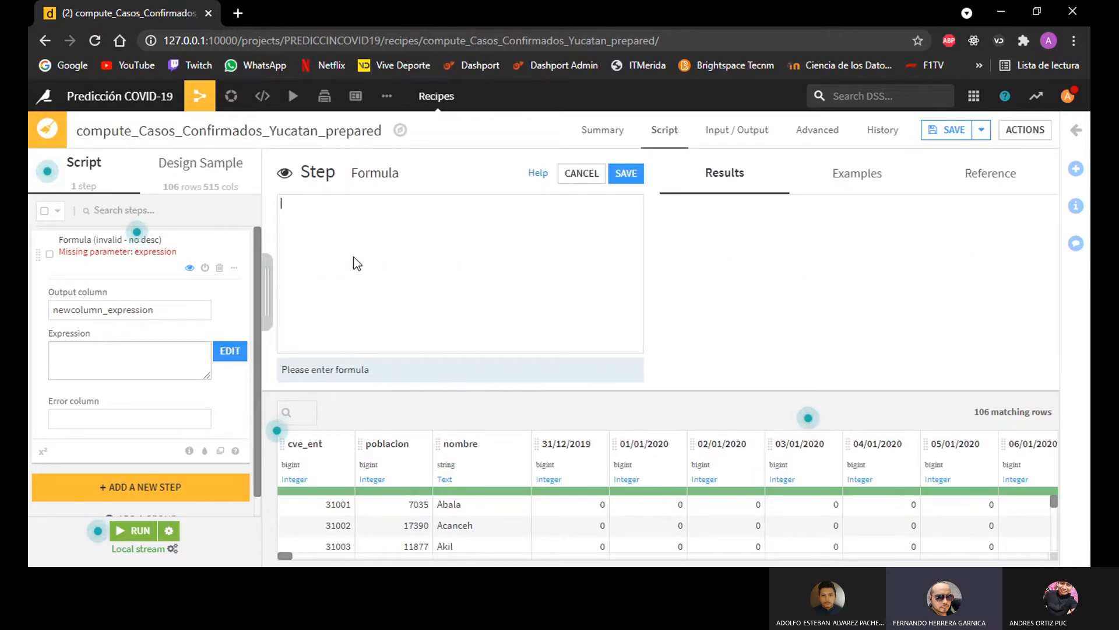
text(ca)
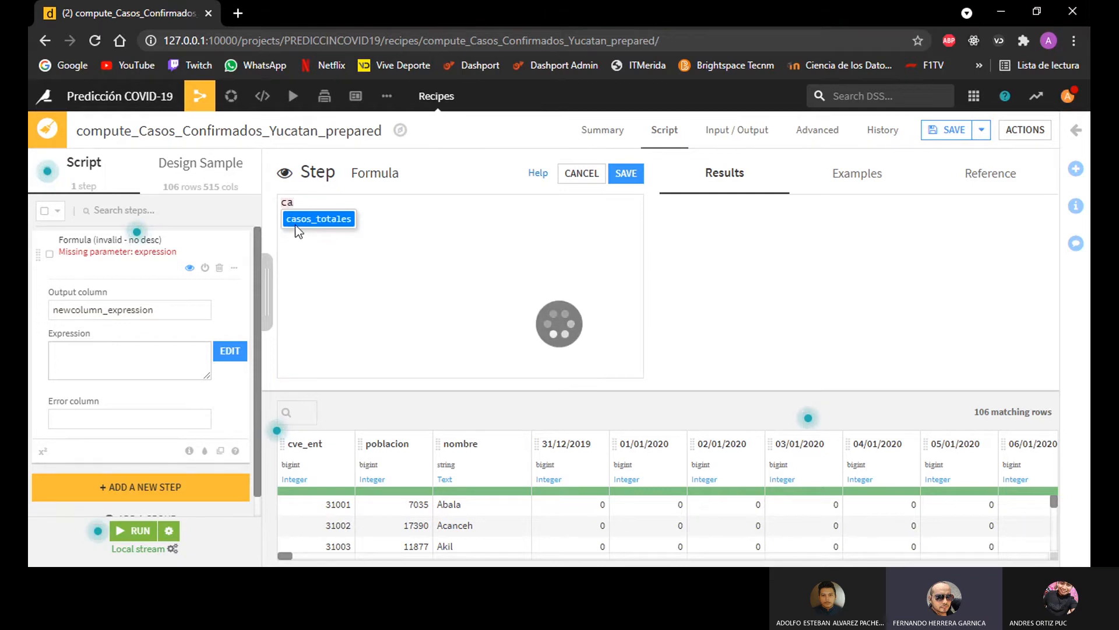
click(311, 221)
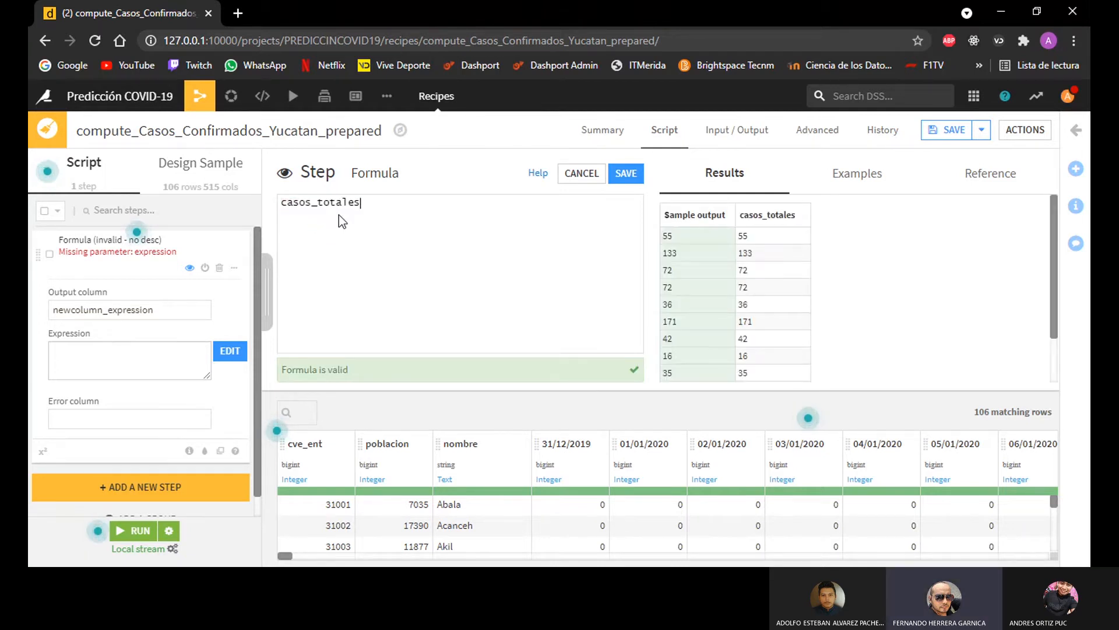
text(>50)
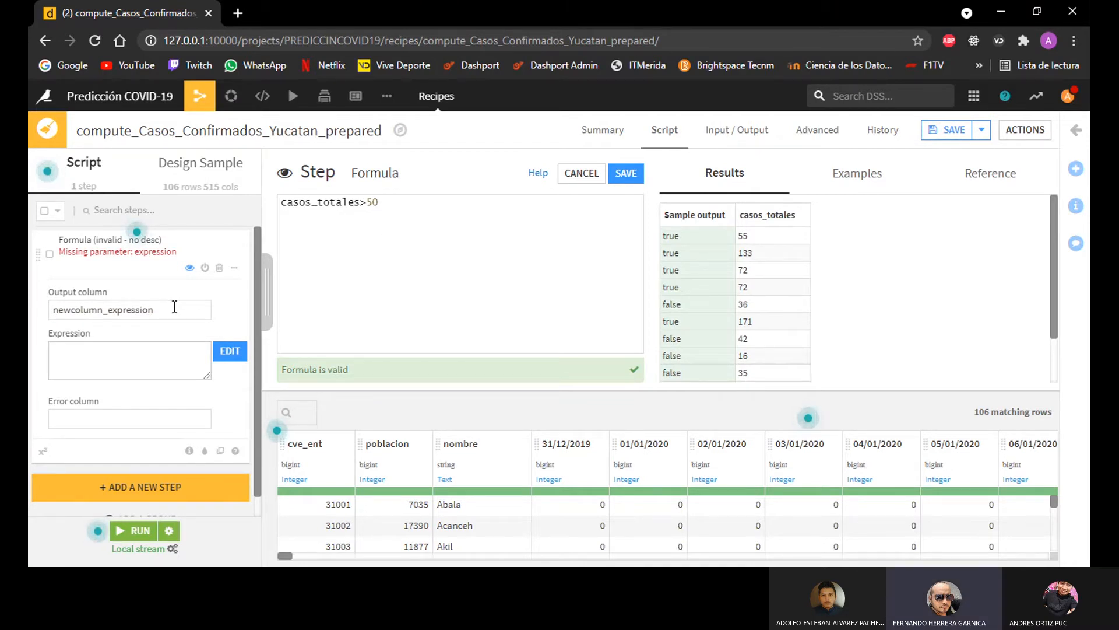
Name the formula's output column mayores_de_50, save the formula and collapse the step
drag(174, 308, 40, 308)
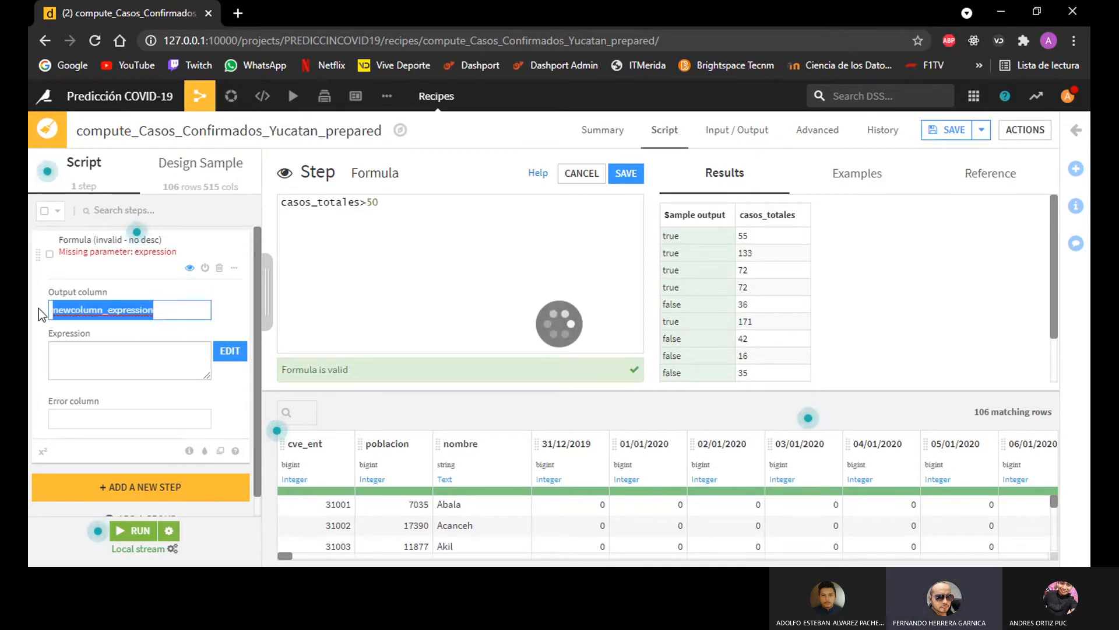
key(BackSpace)
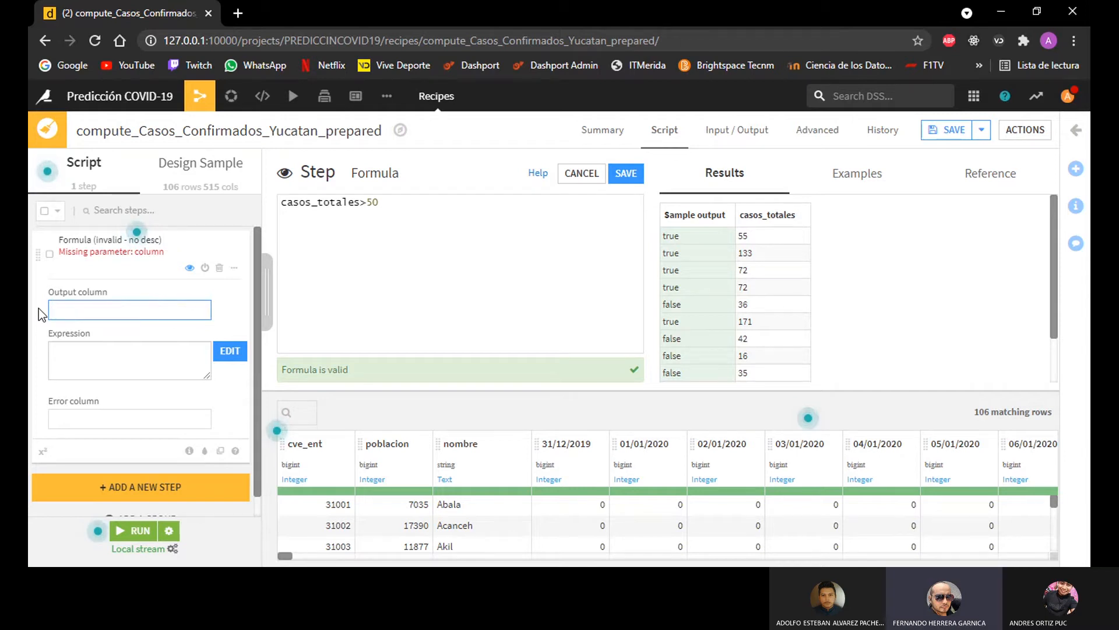
text(mayores_de_50)
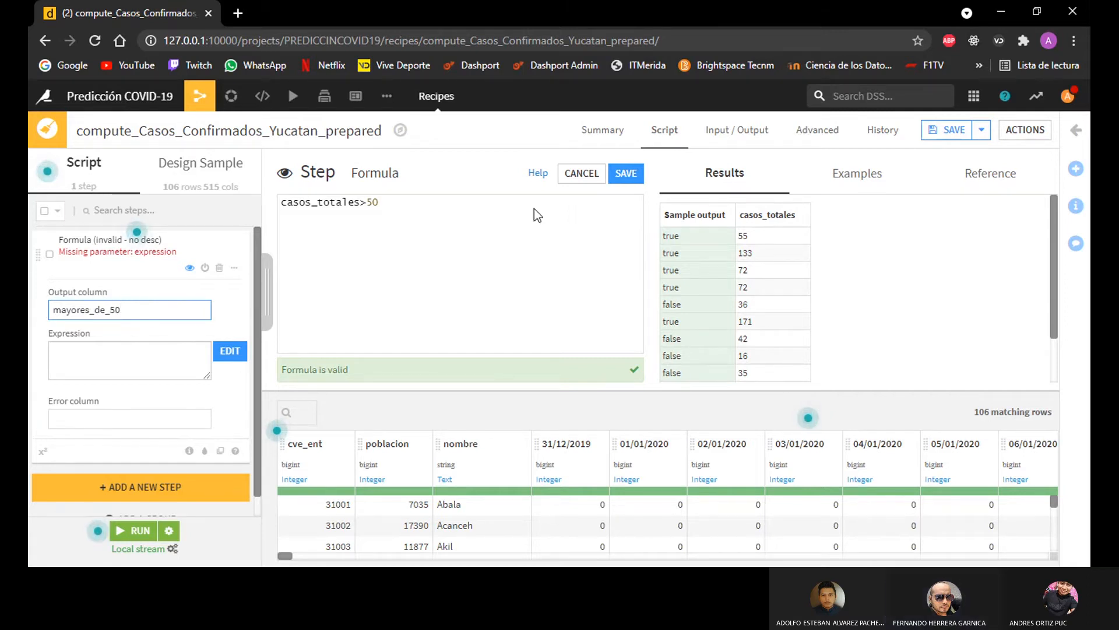
click(629, 182)
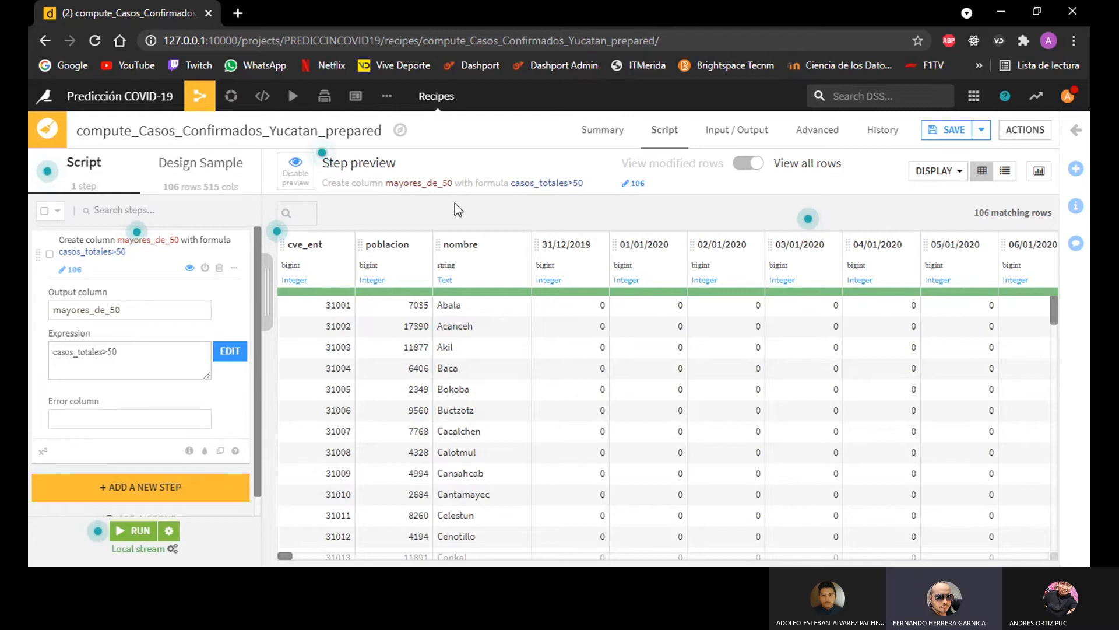
click(169, 252)
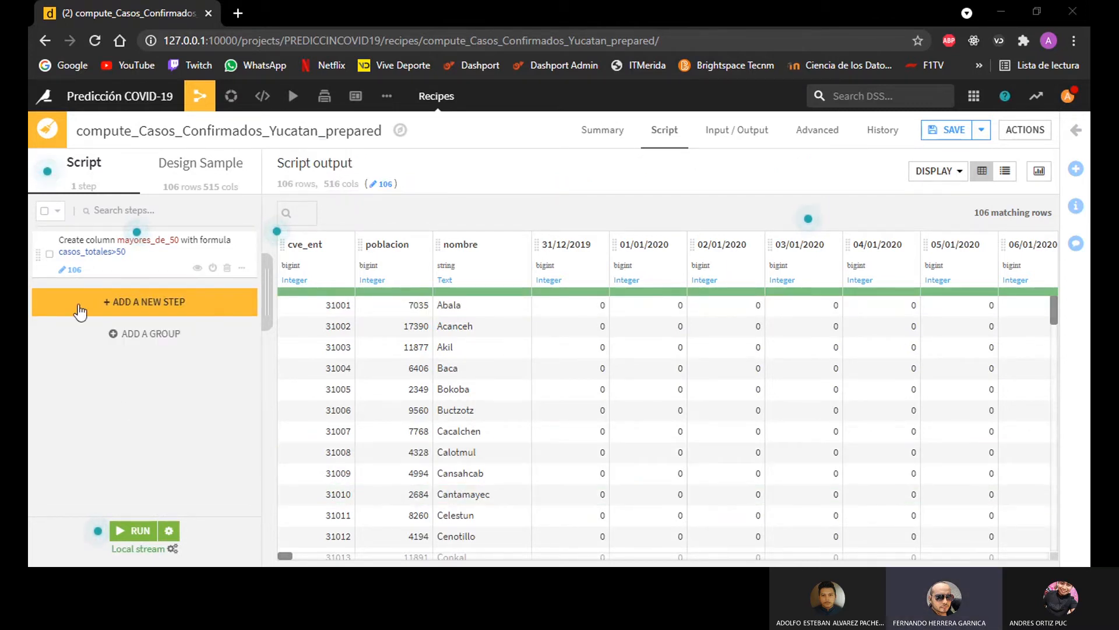
Find the Delete/Keep columns by name processor with "keep" and add it, set to keep multiple columns
click(165, 310)
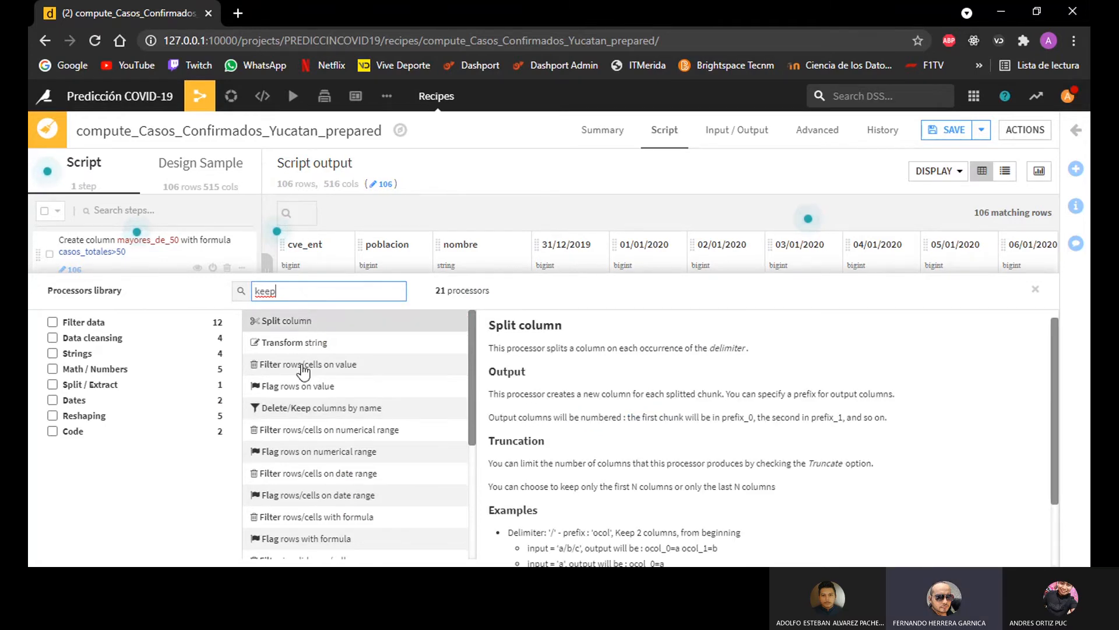
click(320, 410)
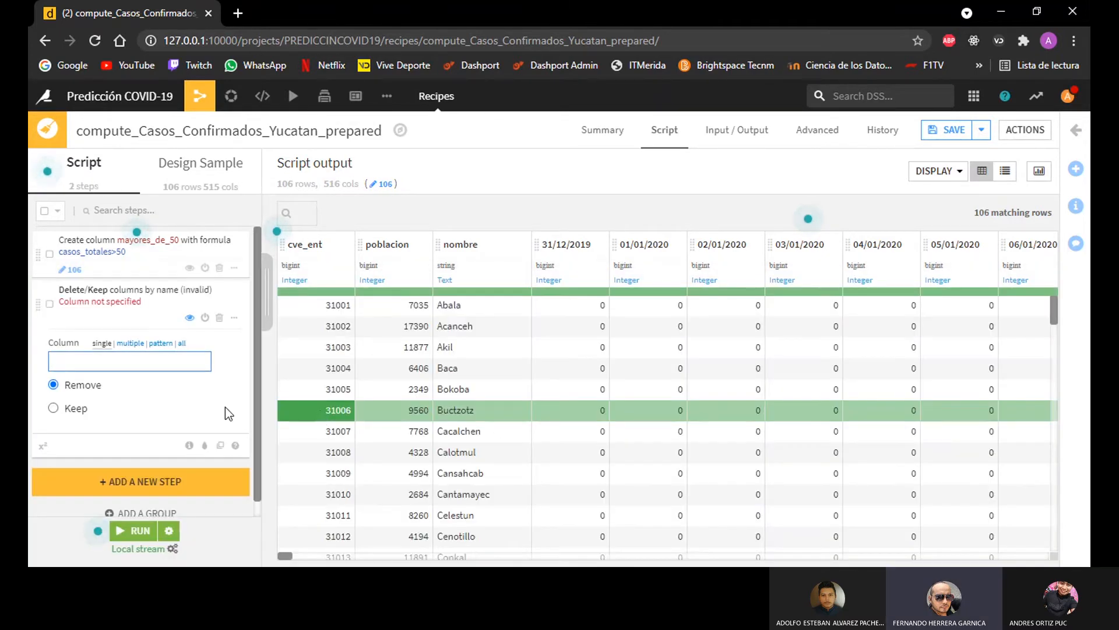
click(78, 410)
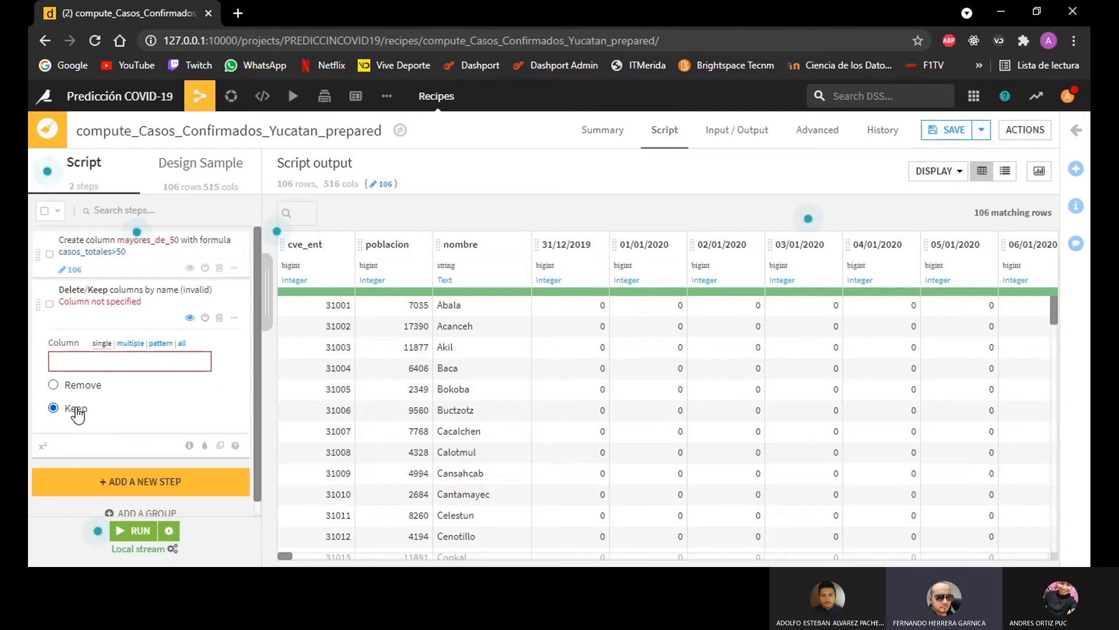
click(130, 344)
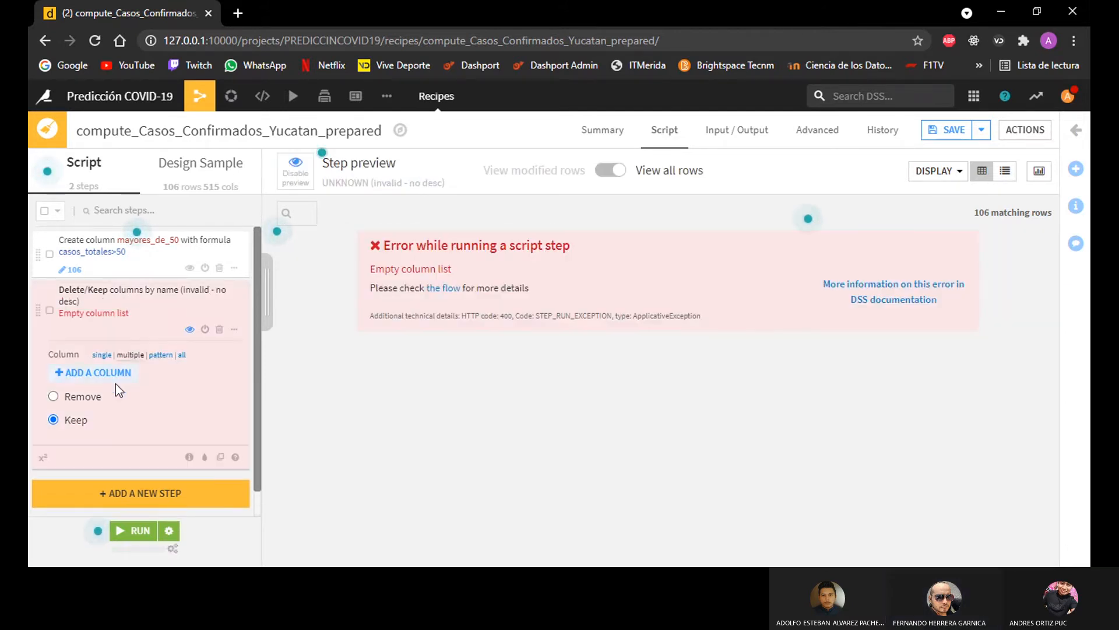
Add the cve_ent and poblacion columns to the list of columns to keep
click(87, 374)
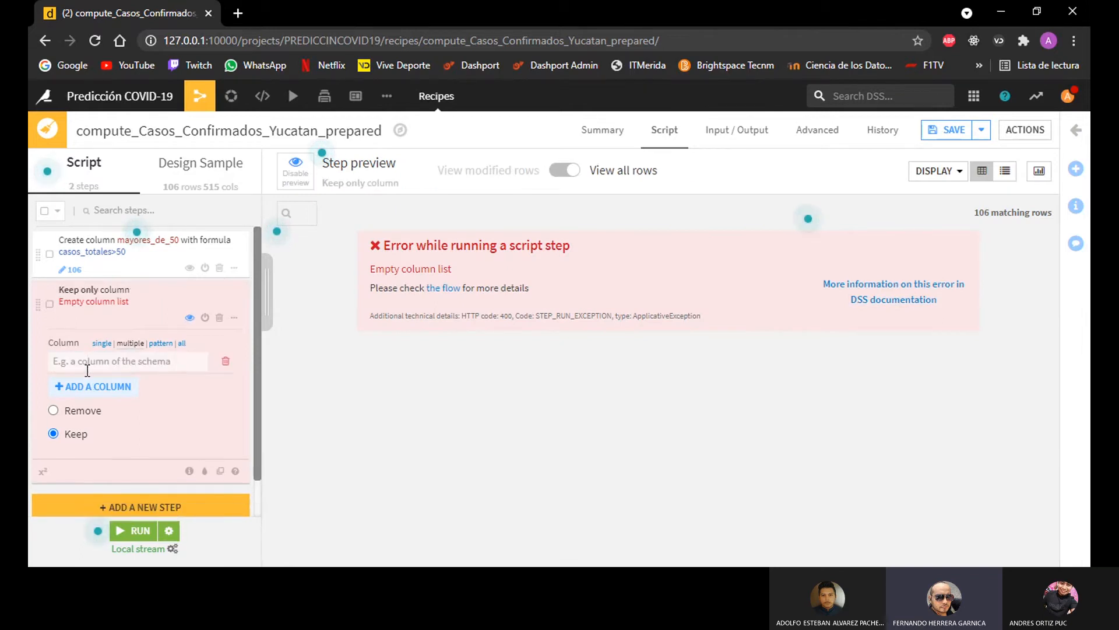
click(97, 361)
text(c)
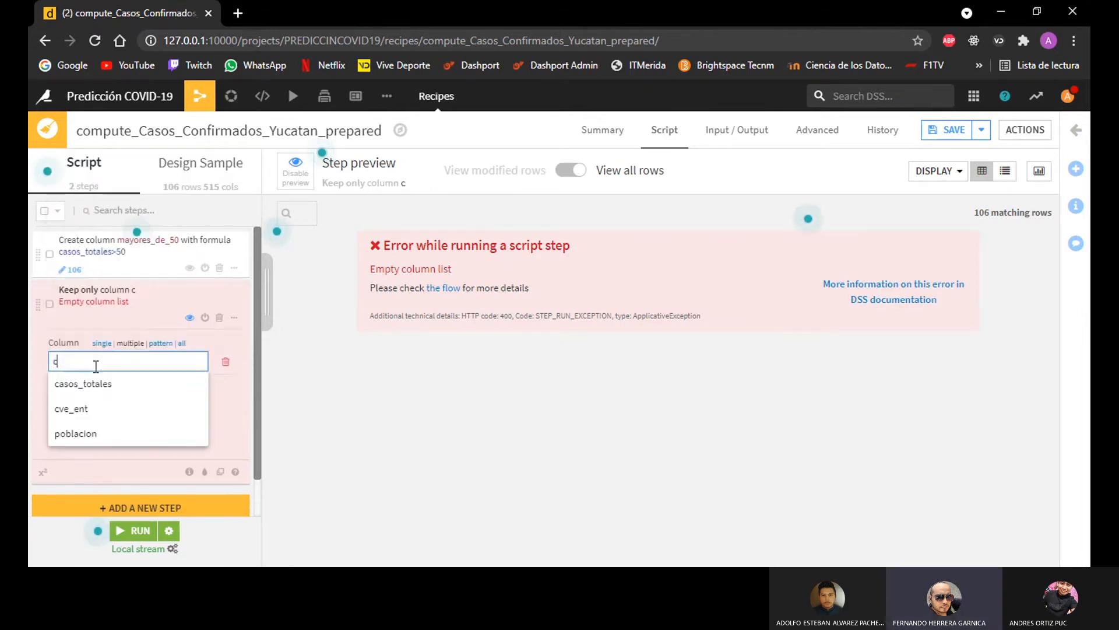
text(v)
click(76, 383)
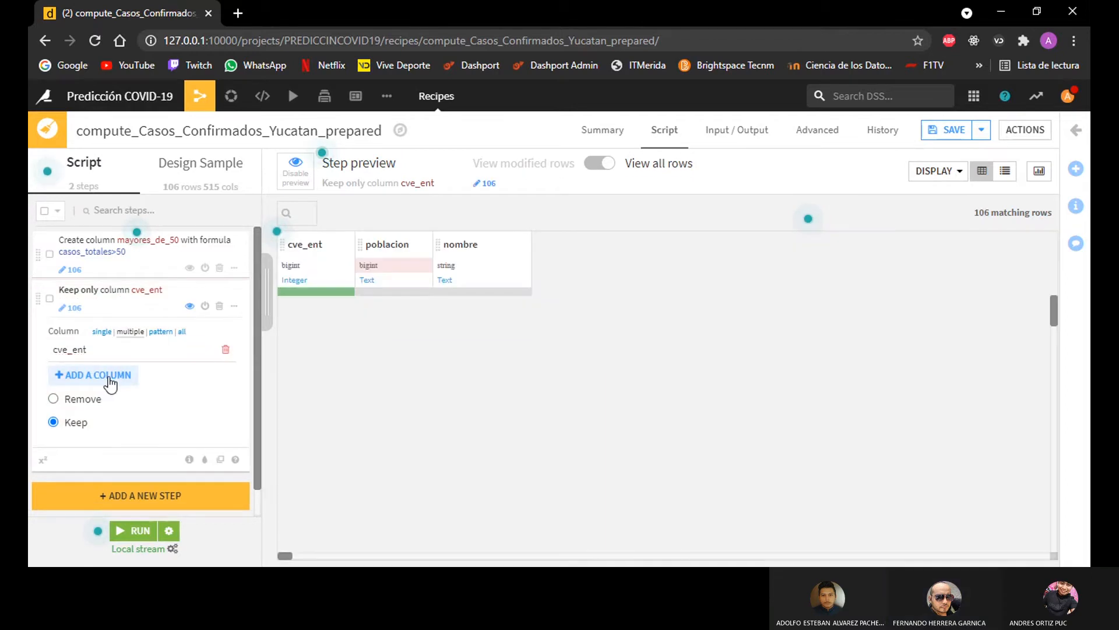
click(109, 376)
click(107, 376)
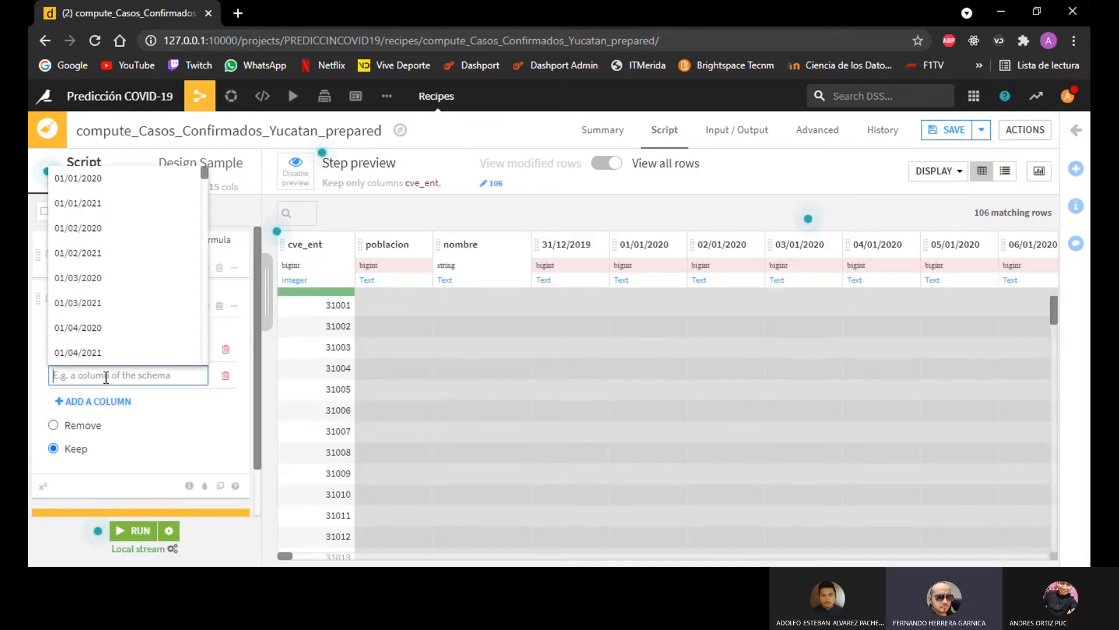
text(po)
click(88, 397)
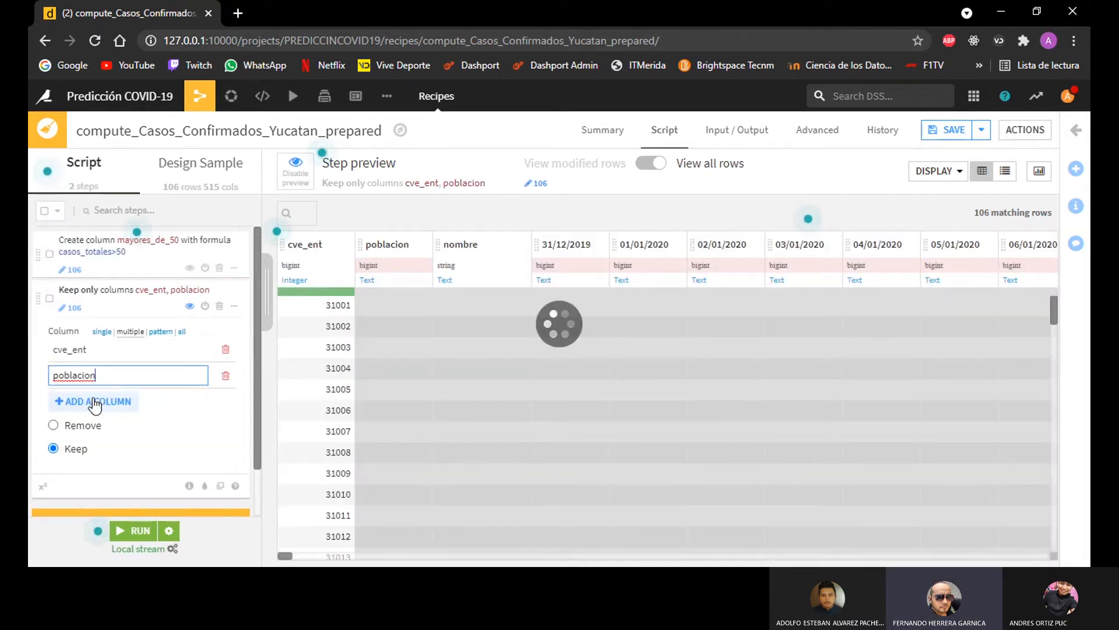
Add the nombre and casos_totales columns to the list of columns to keep
click(93, 401)
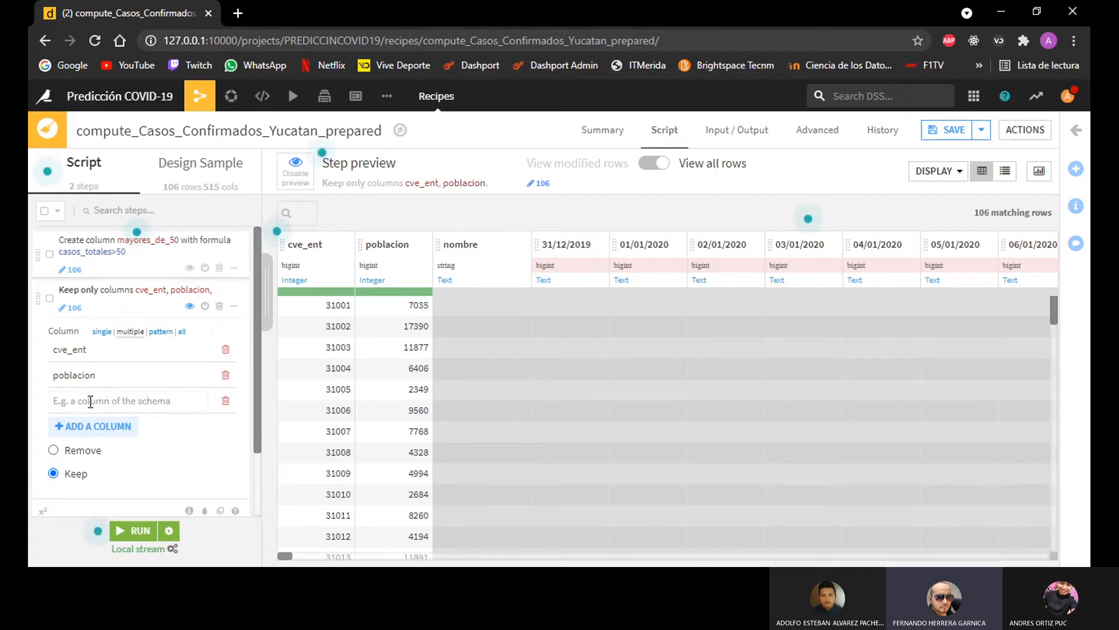
click(90, 401)
text(nombr)
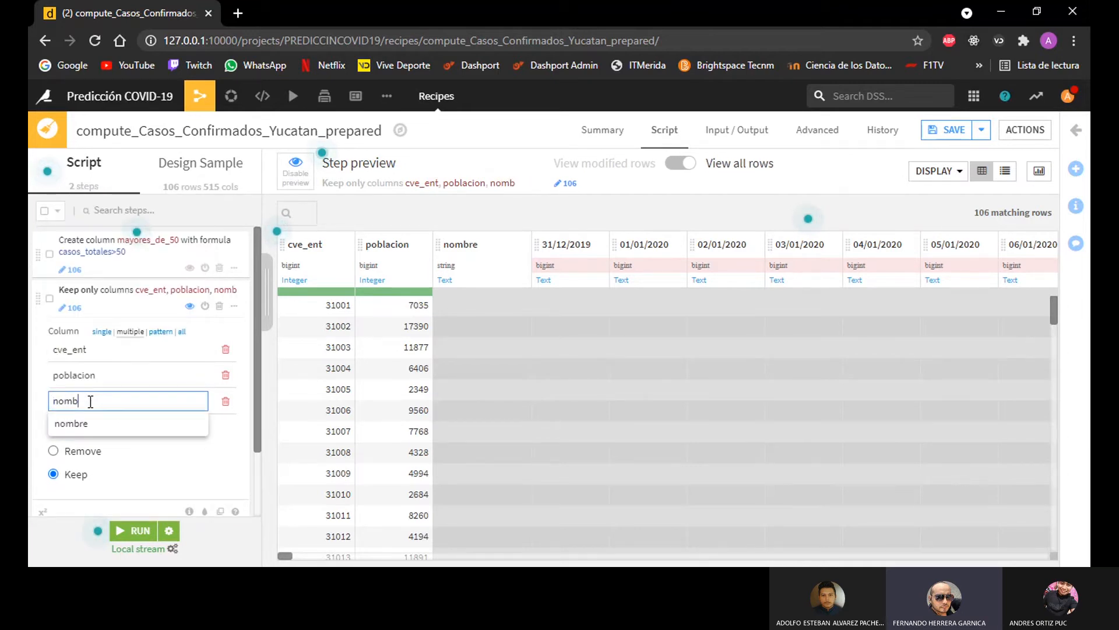
click(88, 424)
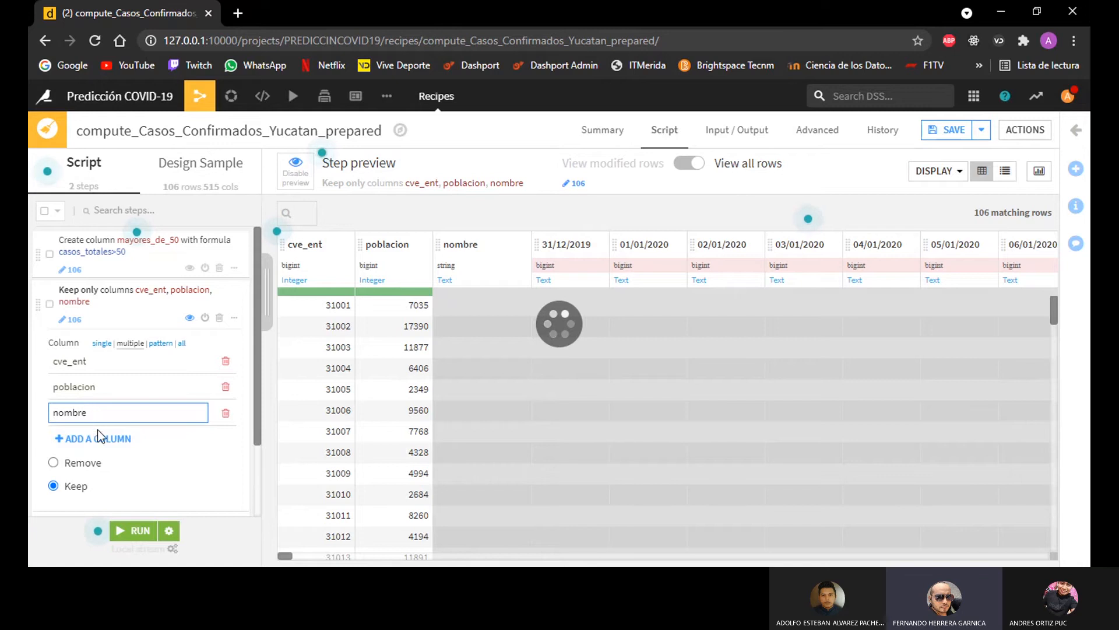
click(105, 443)
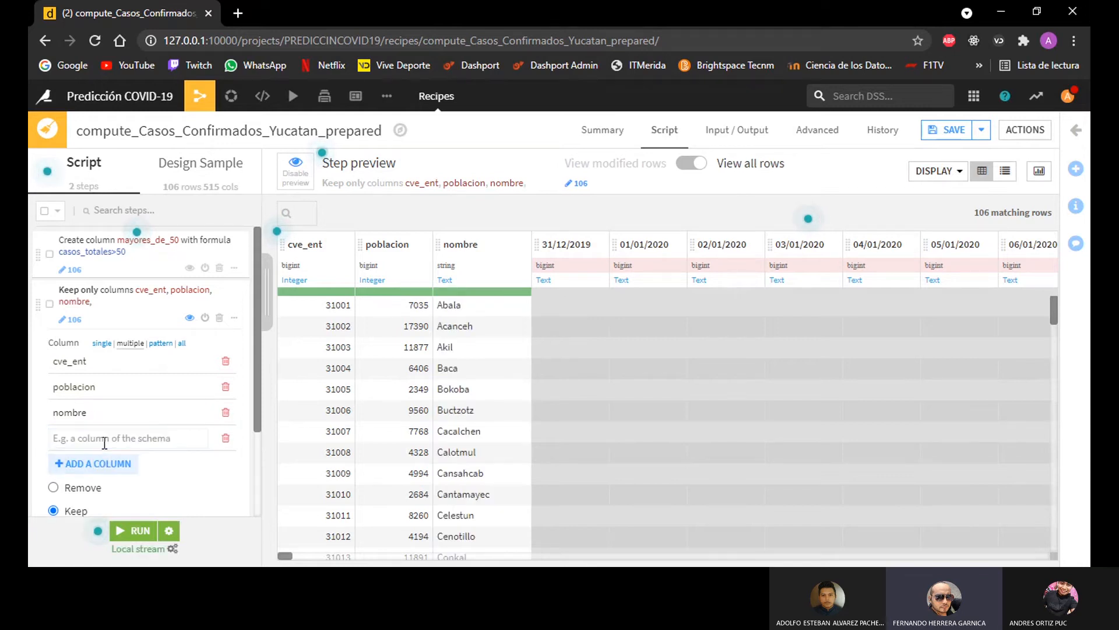
click(105, 443)
text(caso)
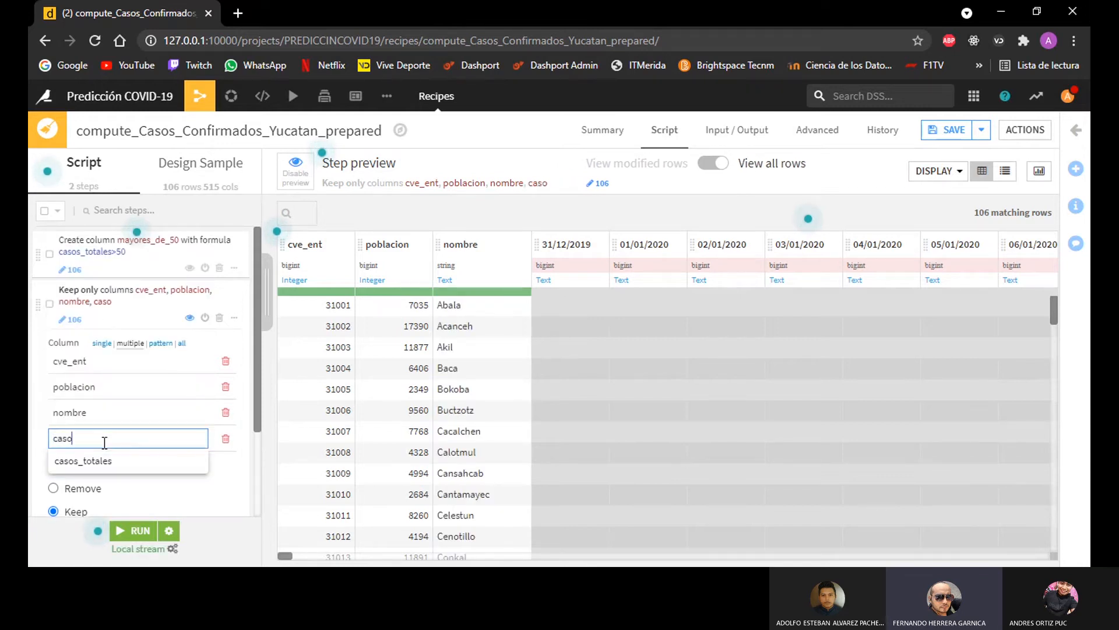
click(101, 461)
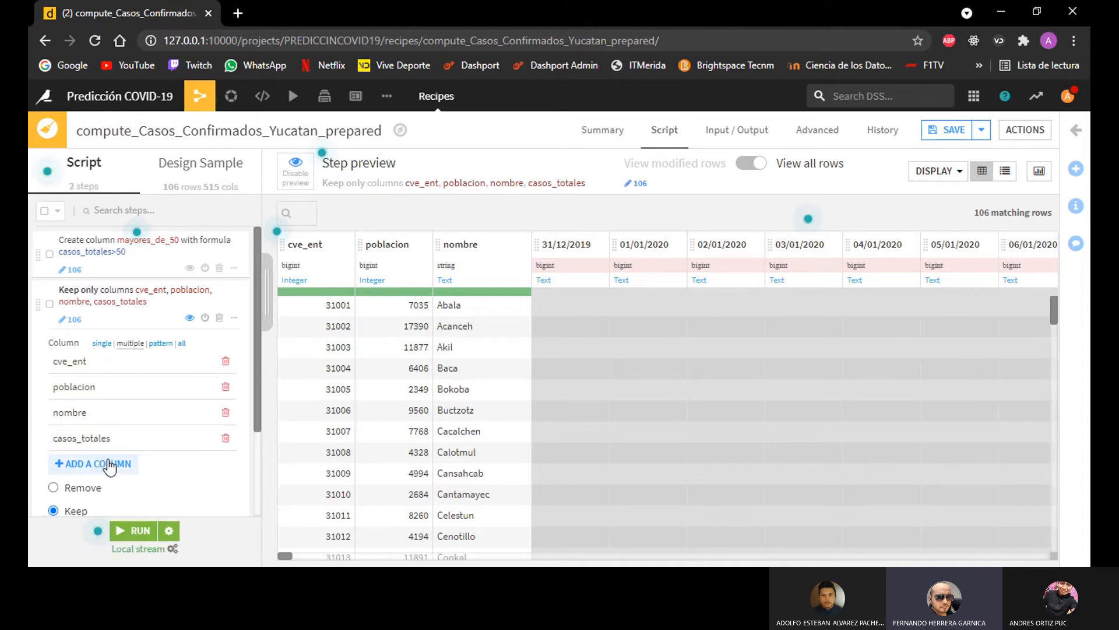
Add the mayores_de_50 column to the list of columns to keep
click(110, 465)
click(109, 456)
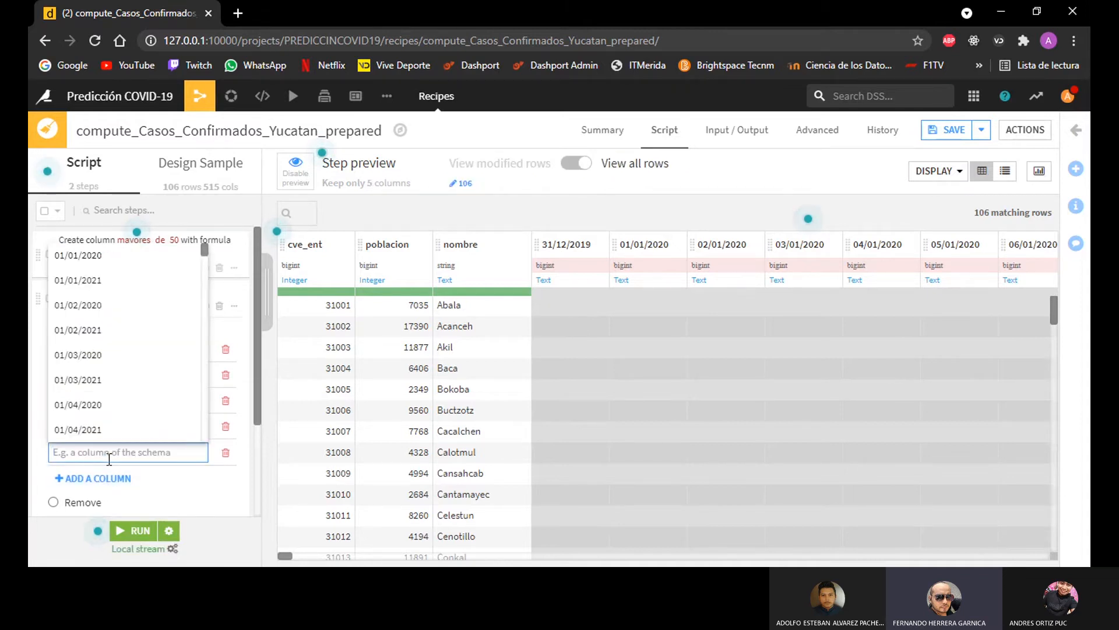
text(mayo)
click(105, 474)
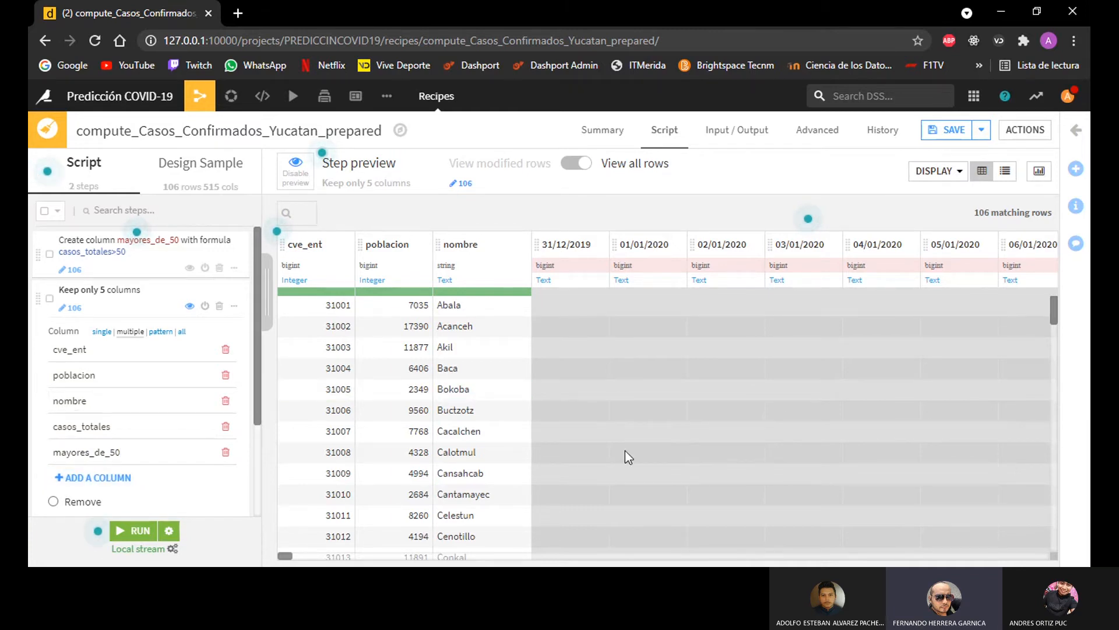
click(149, 304)
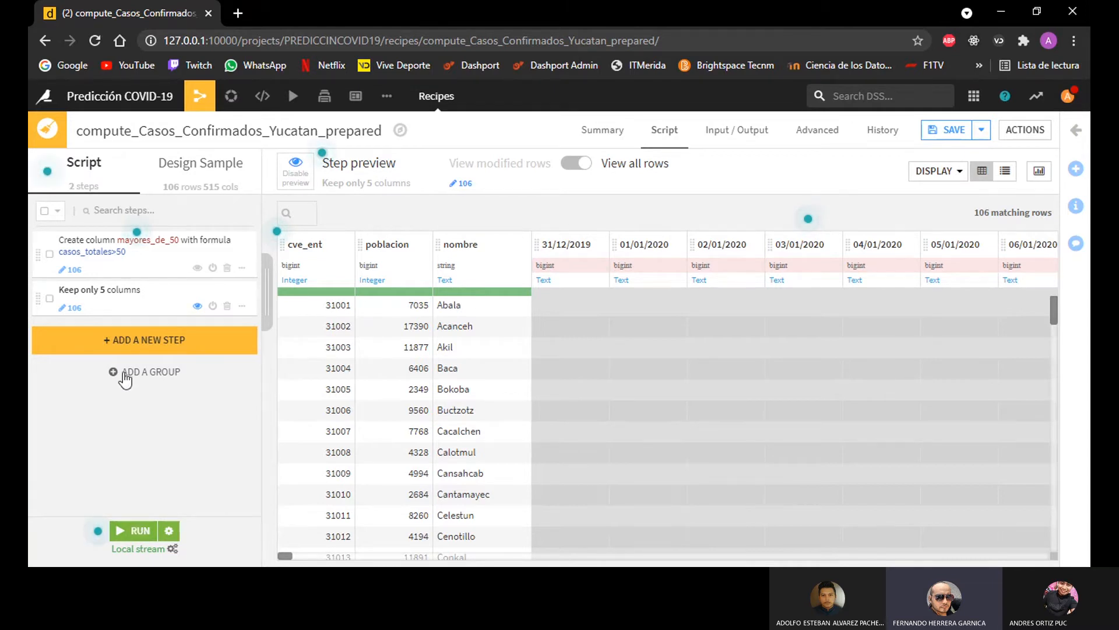
click(132, 301)
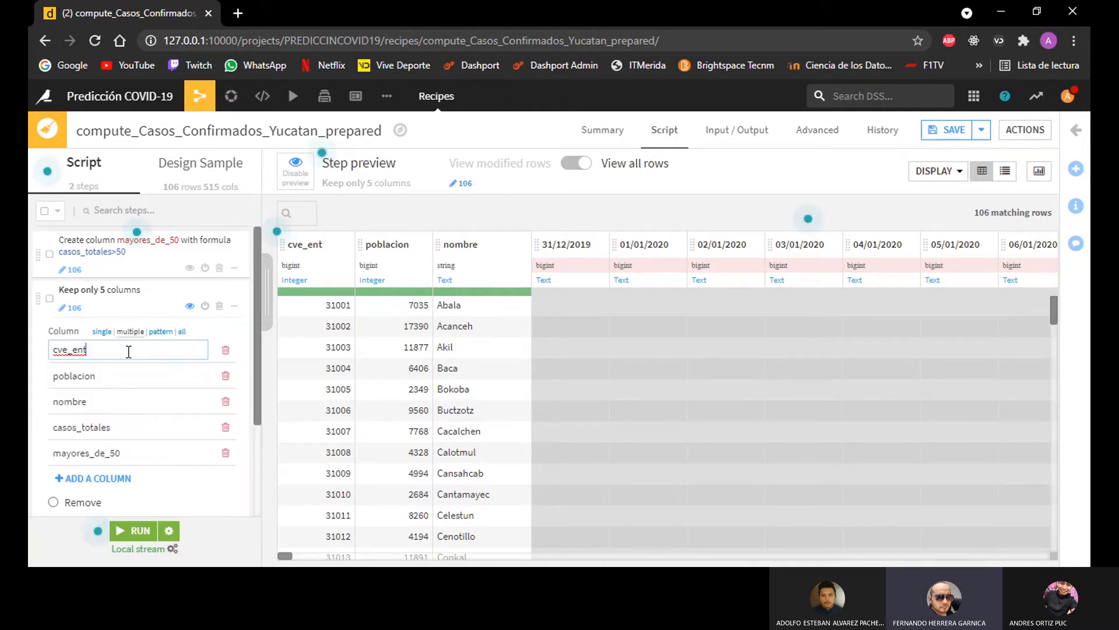
Run the prepare recipe, updating the output schema with drop and recreate, and open the prepared dataset
click(136, 532)
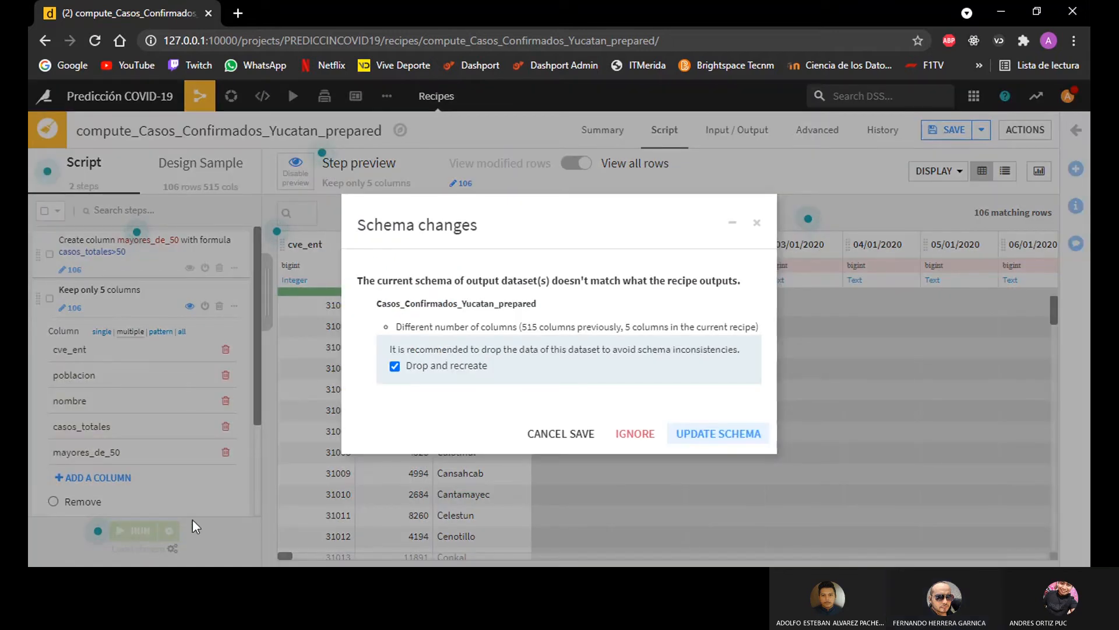
click(723, 437)
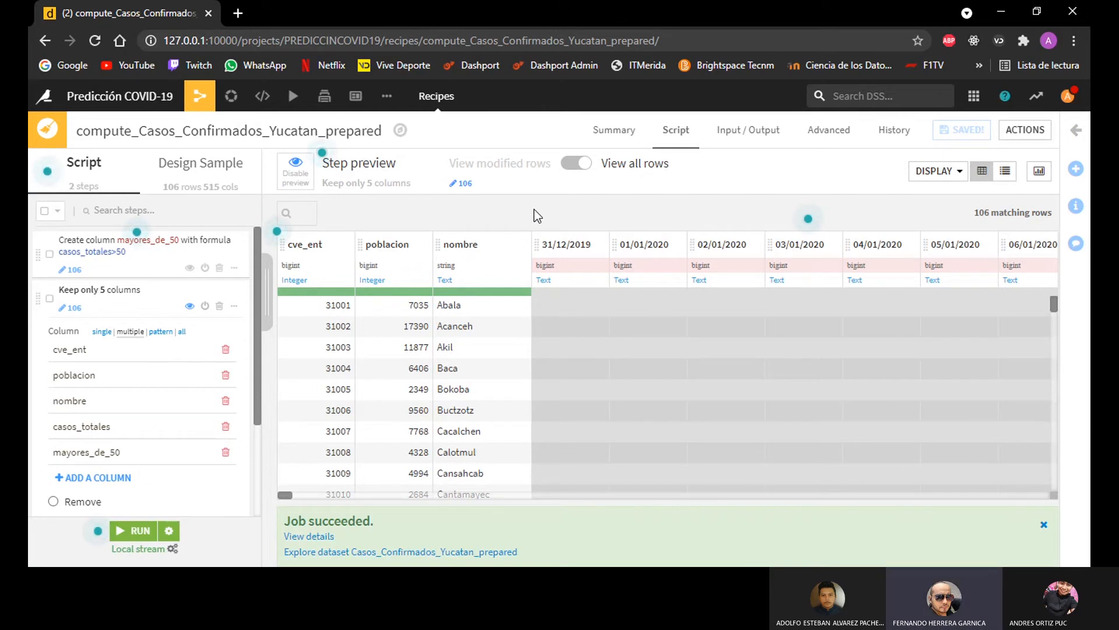
click(358, 552)
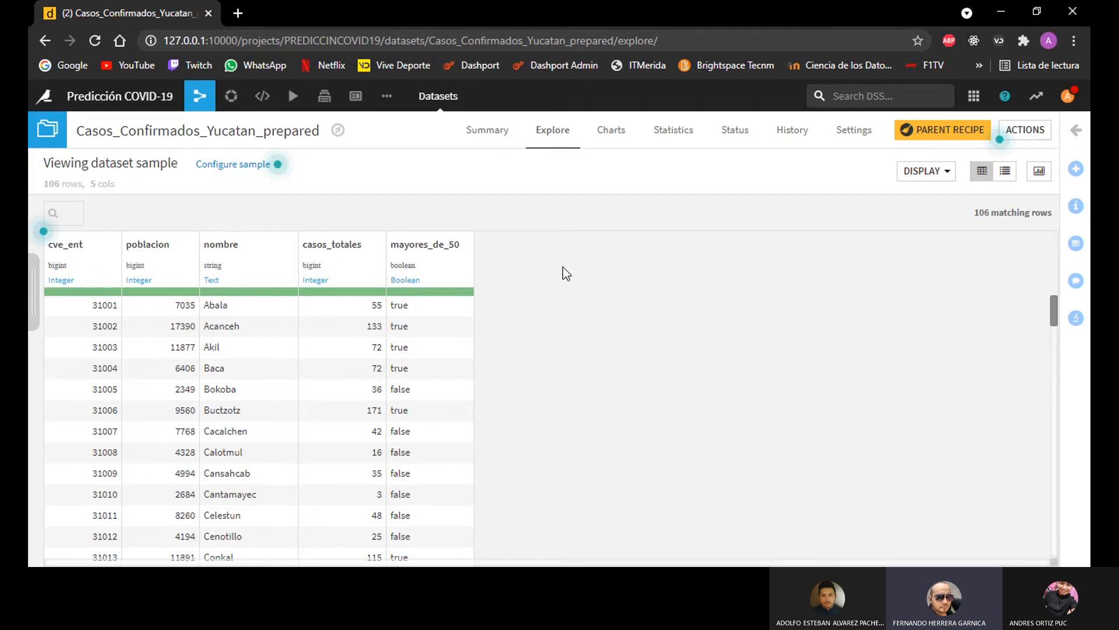
Examine the mayores_de_50 values against casos_totales across the municipalities in the prepared dataset
scroll(517, 315, down, 3)
scroll(466, 419, down, 10)
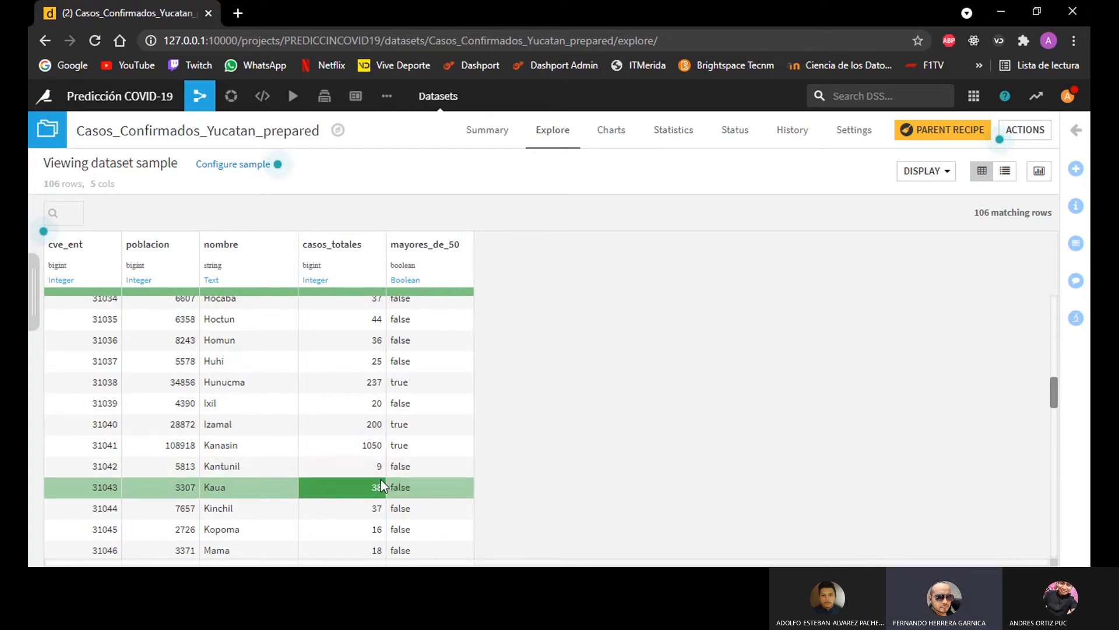
scroll(415, 484, down, 1)
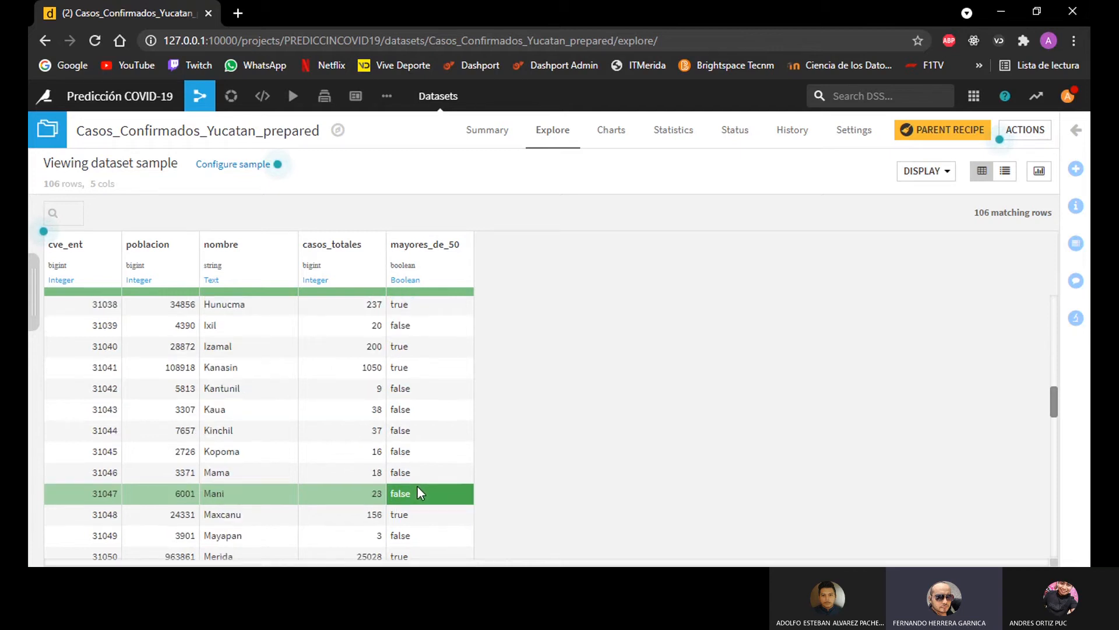
scroll(417, 492, down, 2)
scroll(415, 492, up, 1)
scroll(415, 493, up, 1)
scroll(415, 496, down, 4)
scroll(413, 495, down, 3)
scroll(422, 406, up, 15)
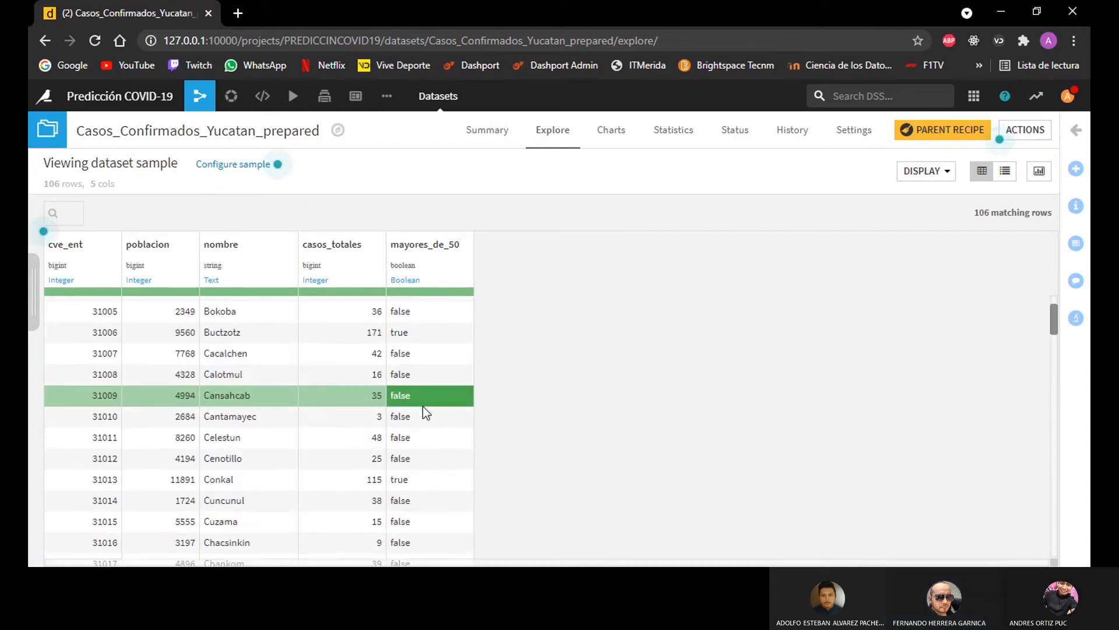
scroll(422, 406, up, 1)
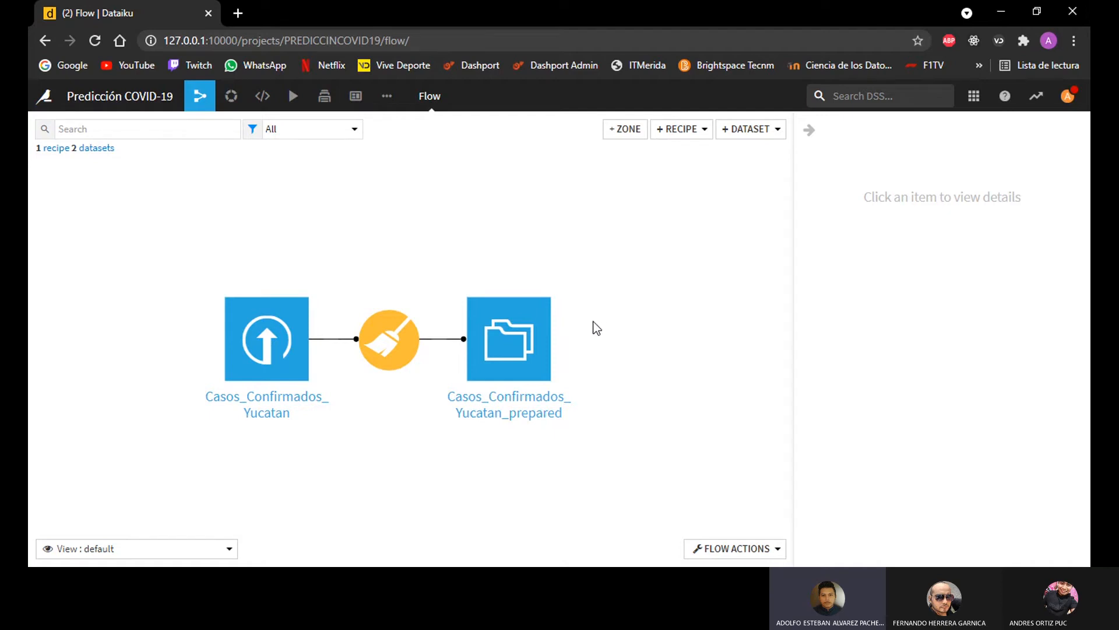
Start a Split recipe on Casos_Confirmados_Yucatan_prepared from the flow and add a new output dataset named Train
click(516, 357)
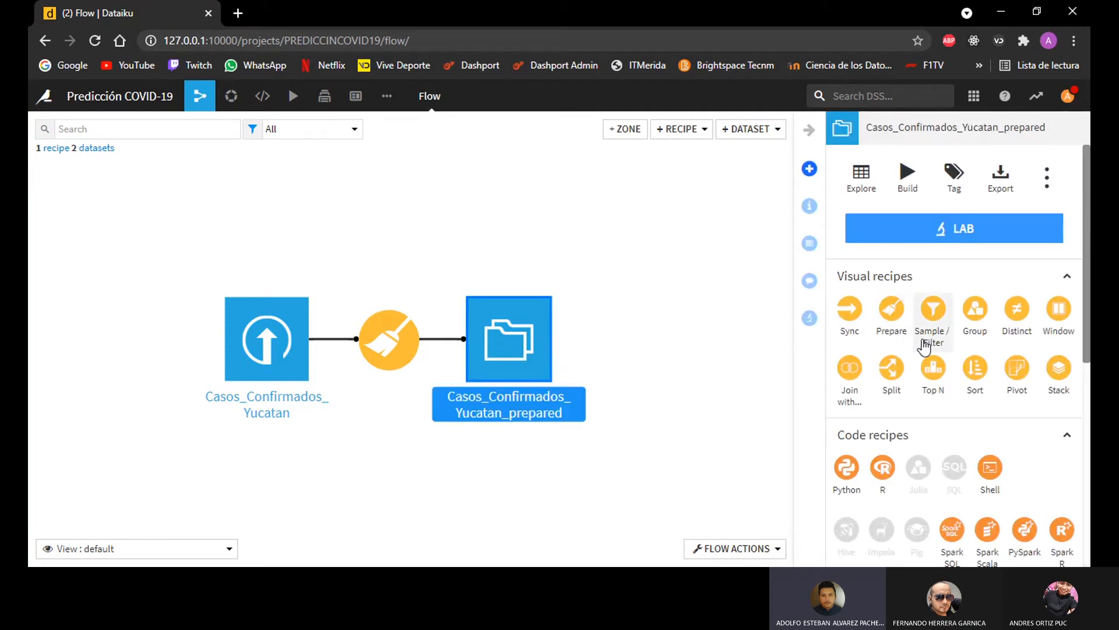
click(889, 368)
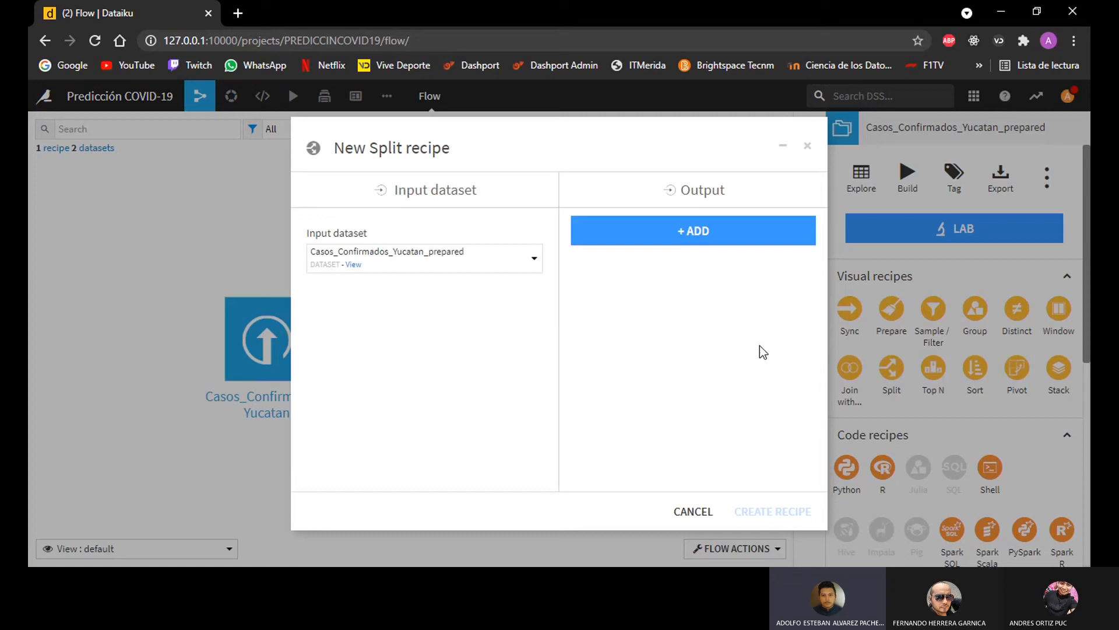
click(677, 236)
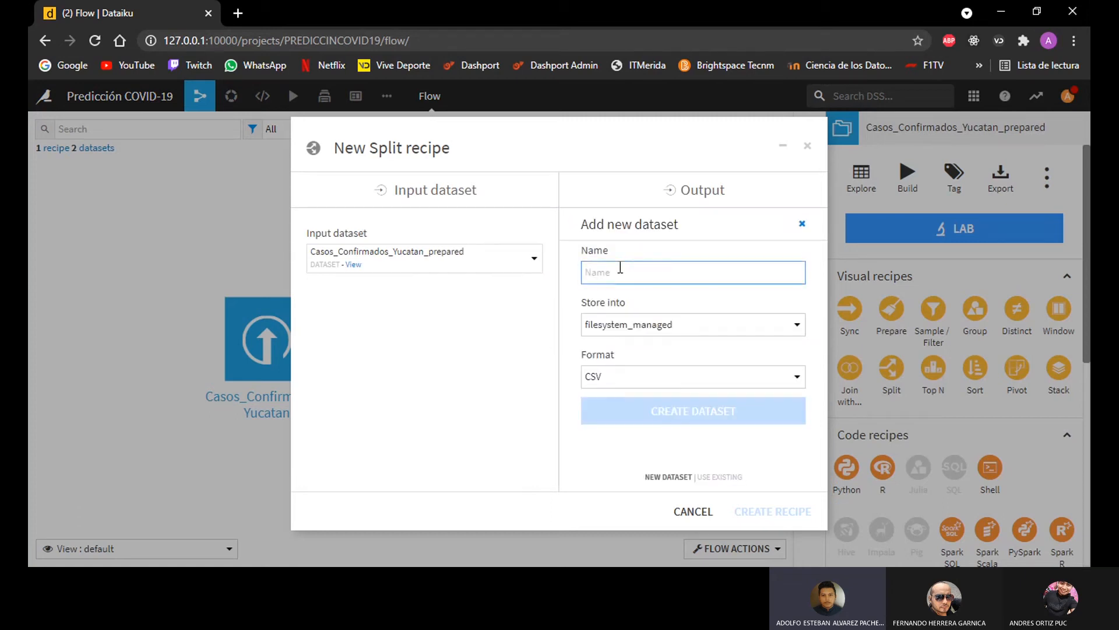
text(Train)
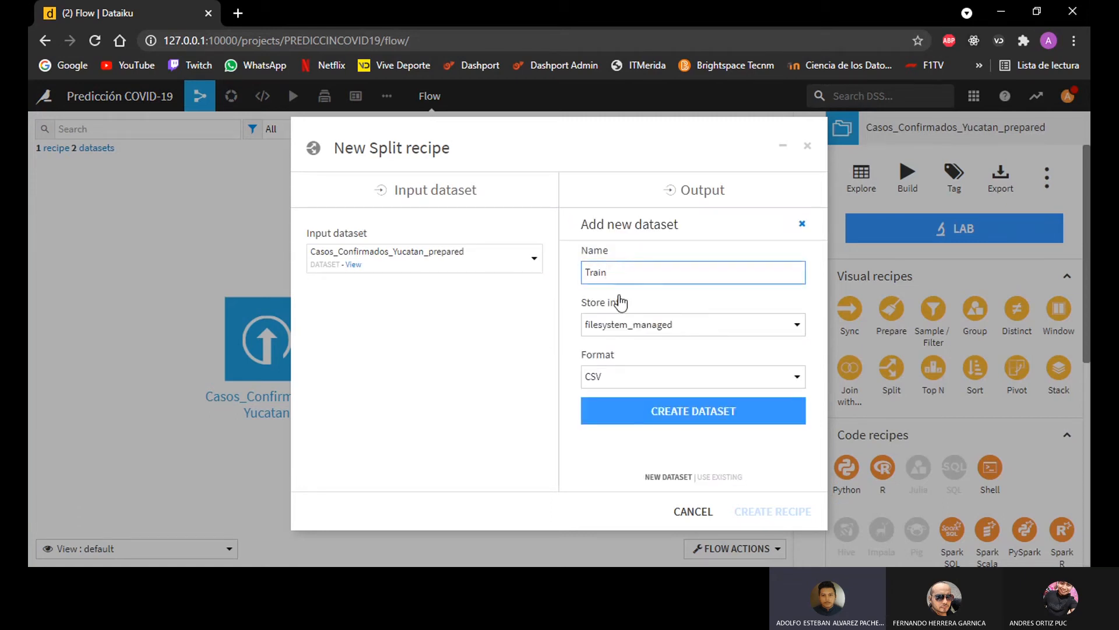
click(668, 413)
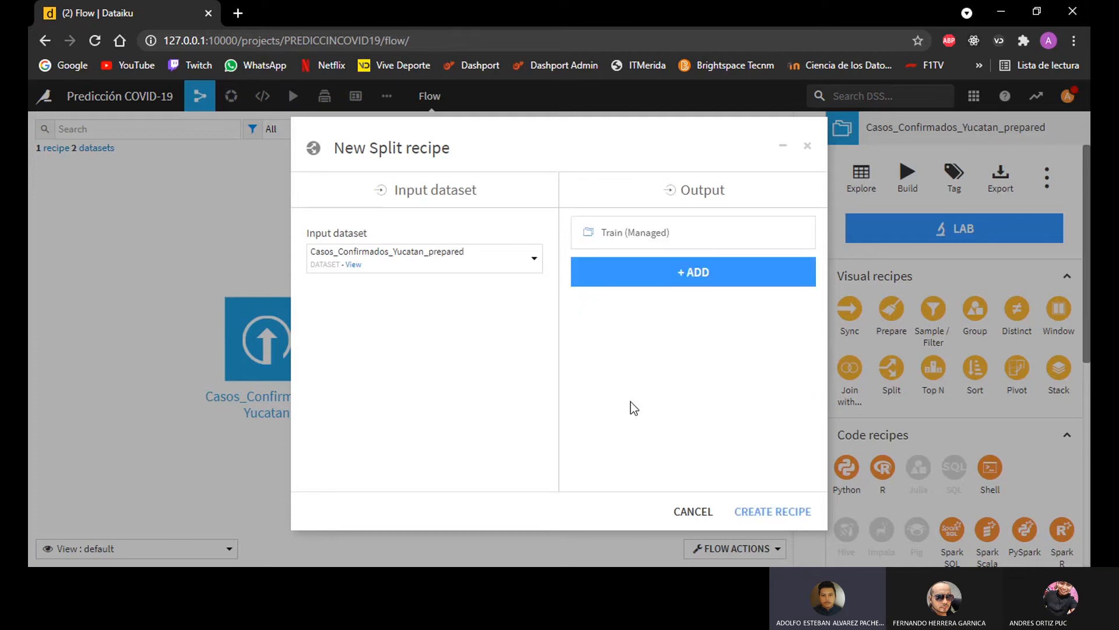
Add a second output dataset named Test and create the Split recipe
click(624, 283)
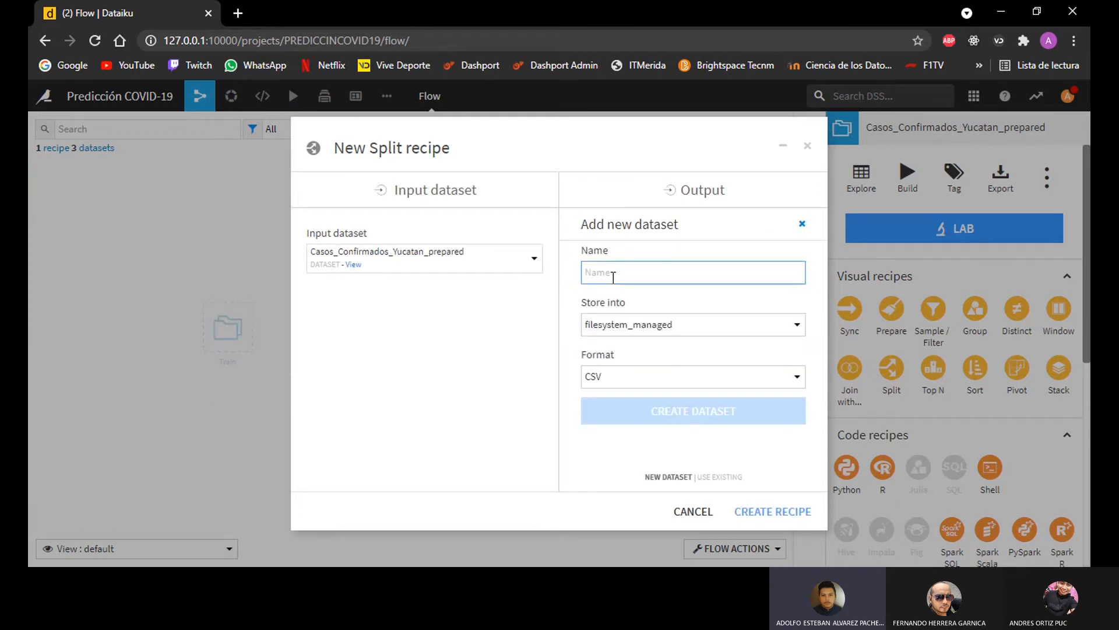
text(Test)
click(671, 412)
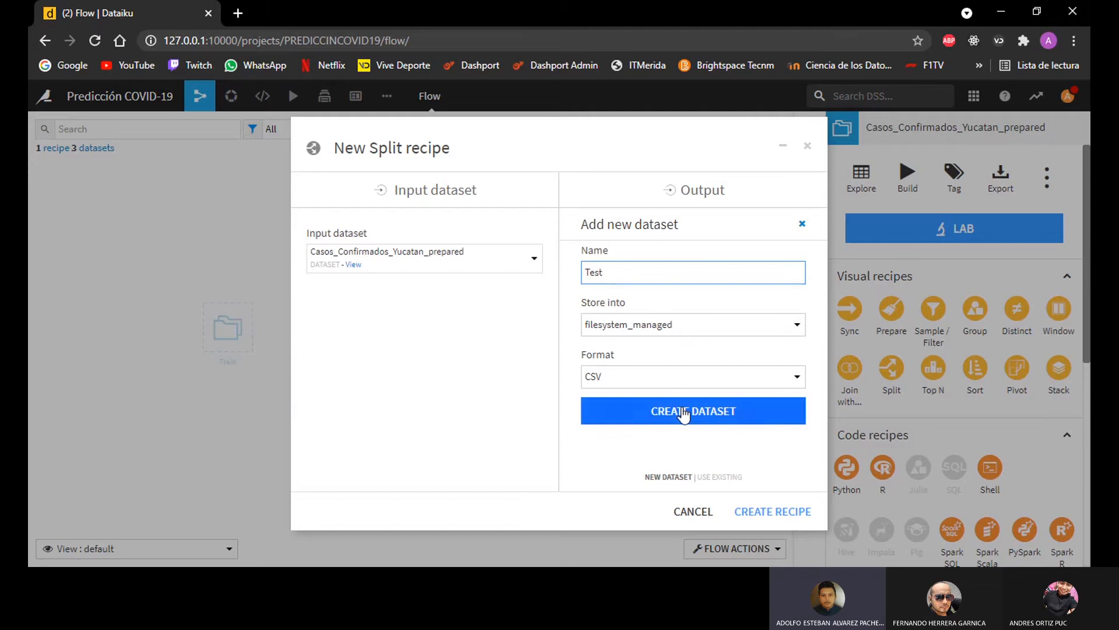
click(790, 512)
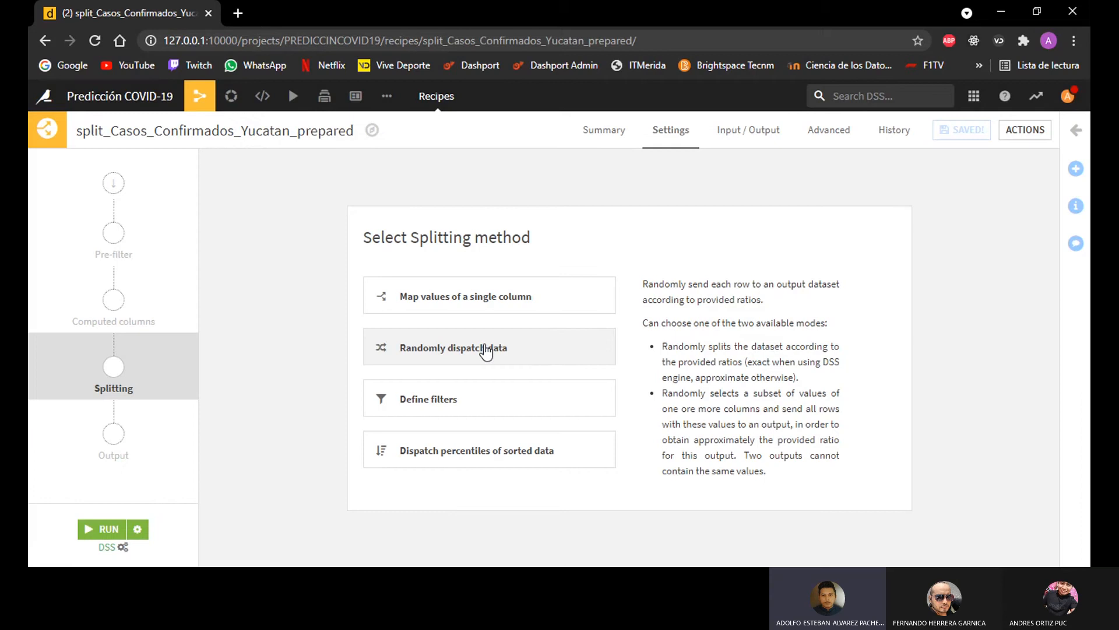
Dispatch the data randomly with 70% going to Train and the remainder to Test, and run the Split recipe
click(486, 350)
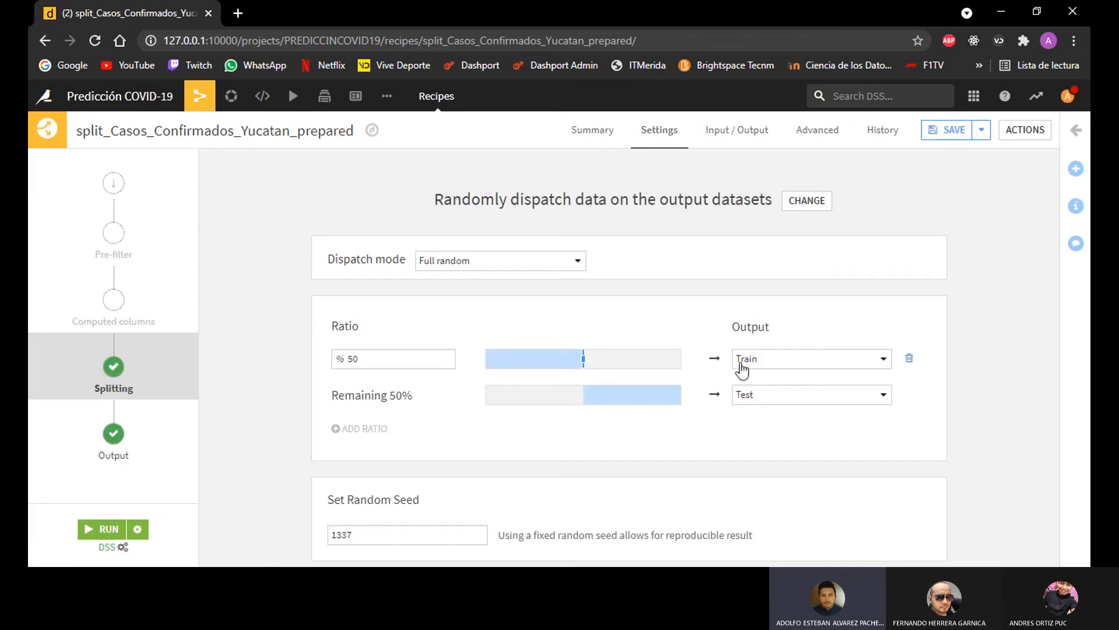
click(414, 360)
key(BackSpace)
key(BackSpace)
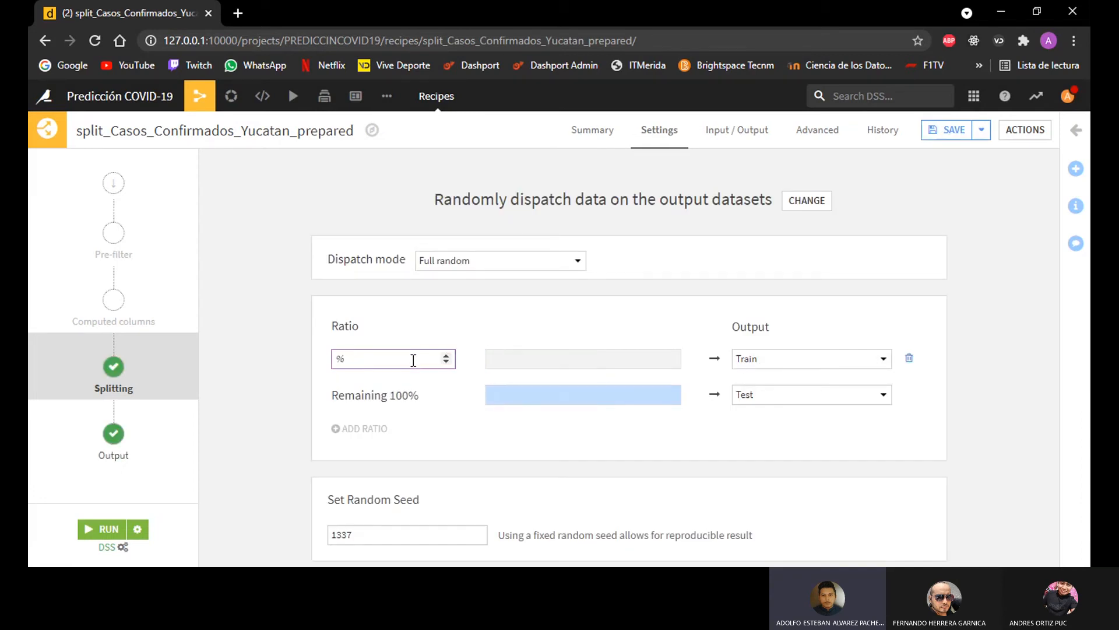
text(70)
click(641, 324)
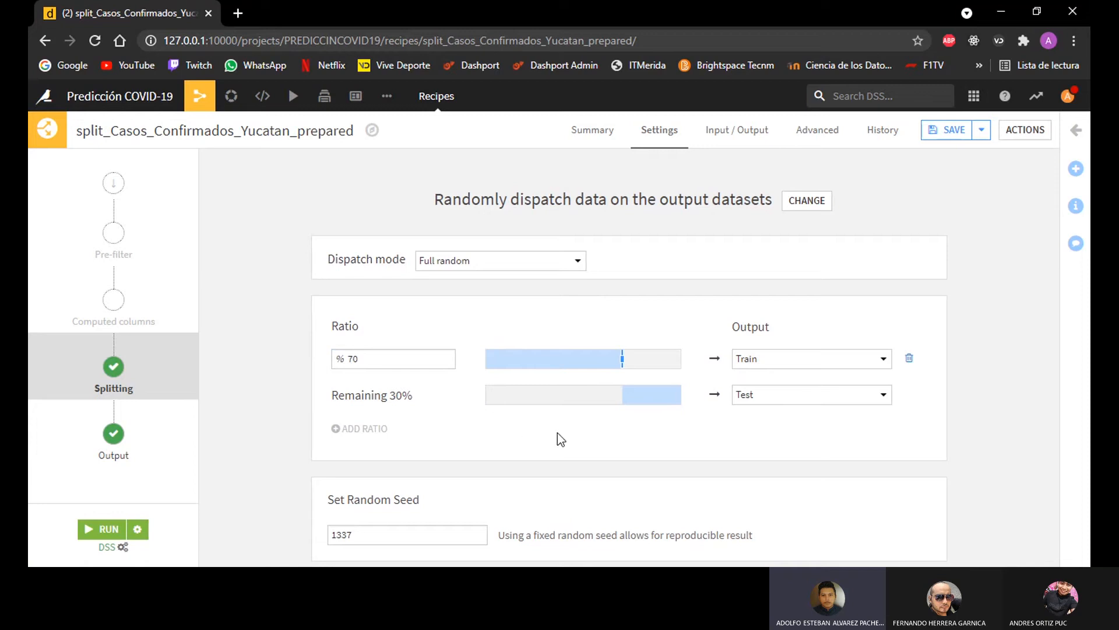
click(95, 529)
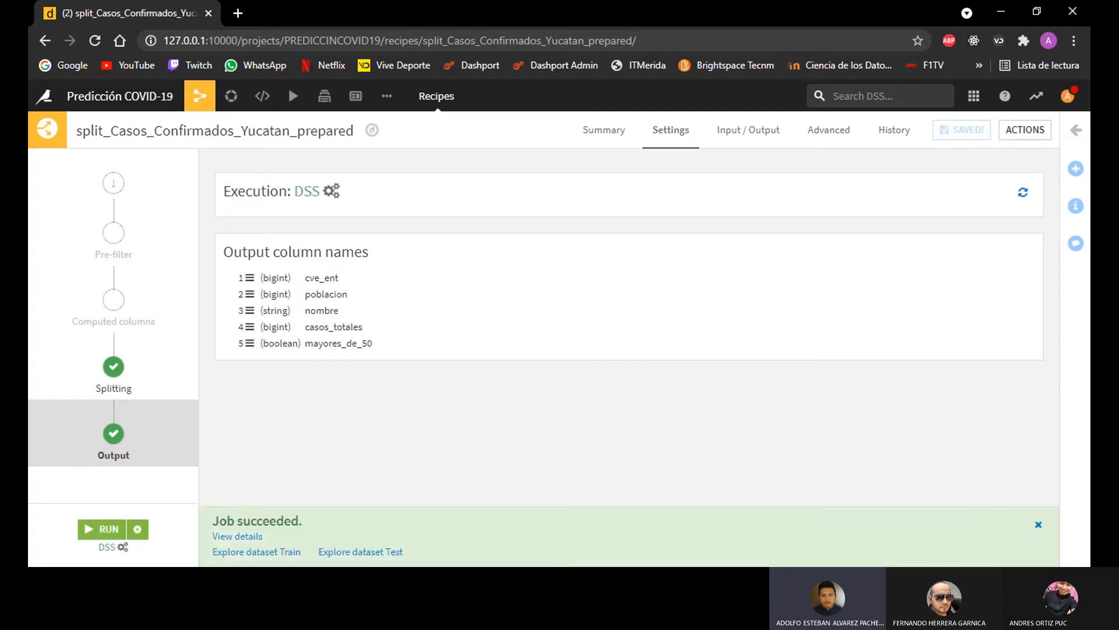
Return to the project flow and deselect the split recipe
mouse_move(200, 98)
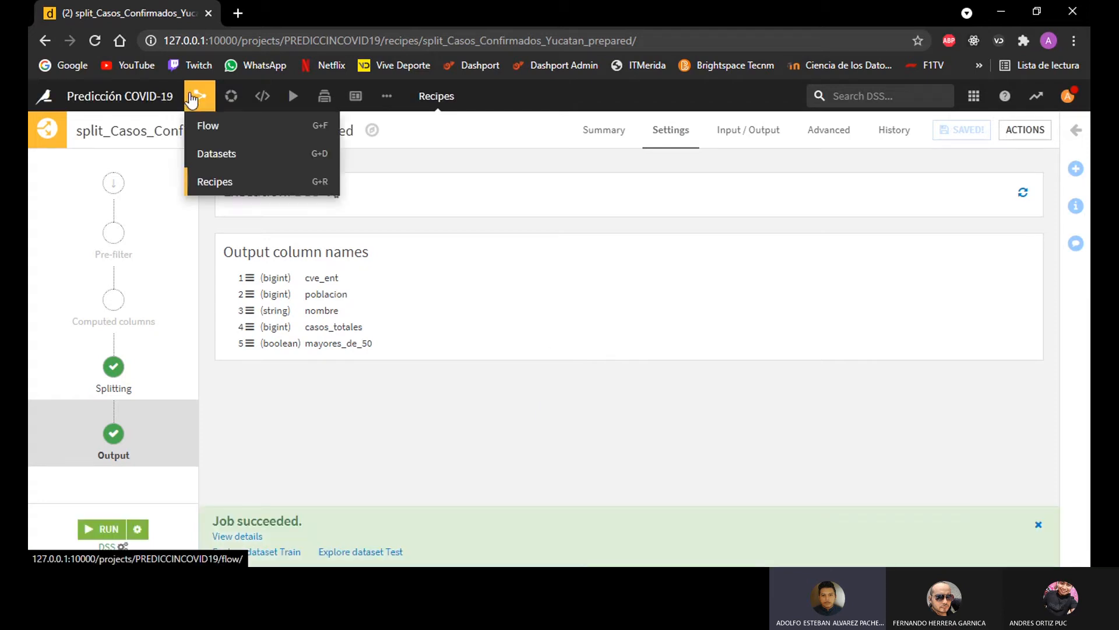
click(206, 123)
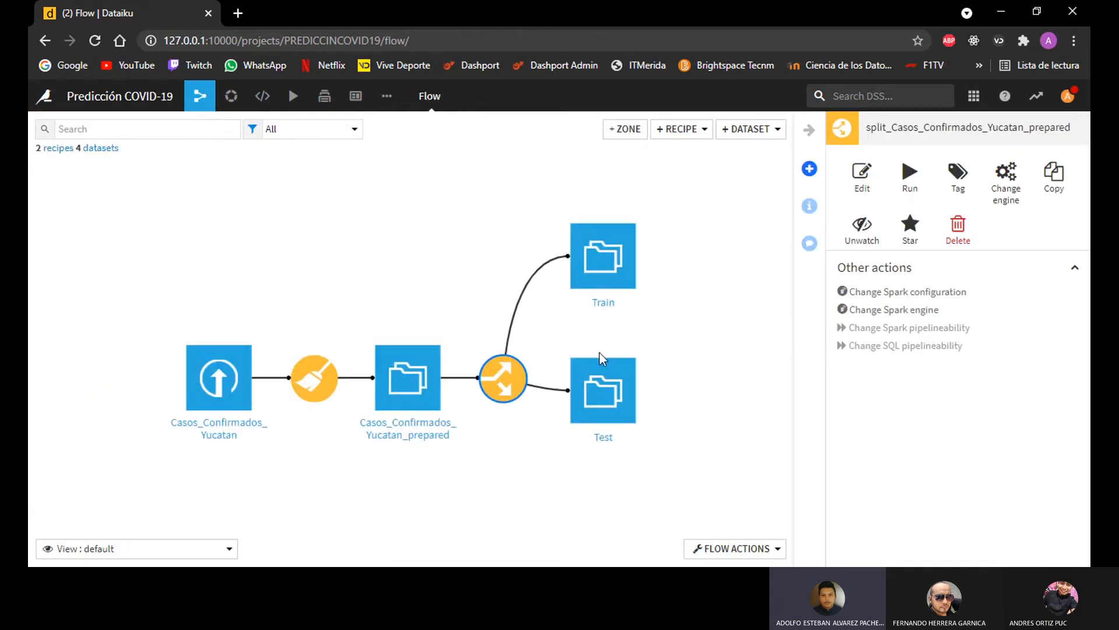
click(707, 382)
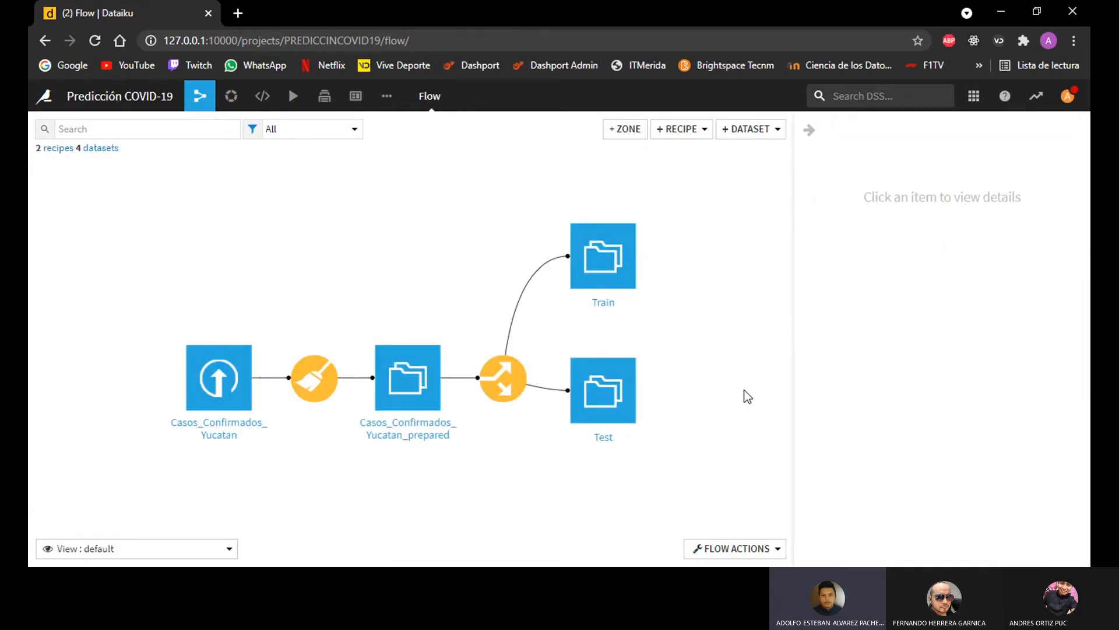
key(alt+Tab)
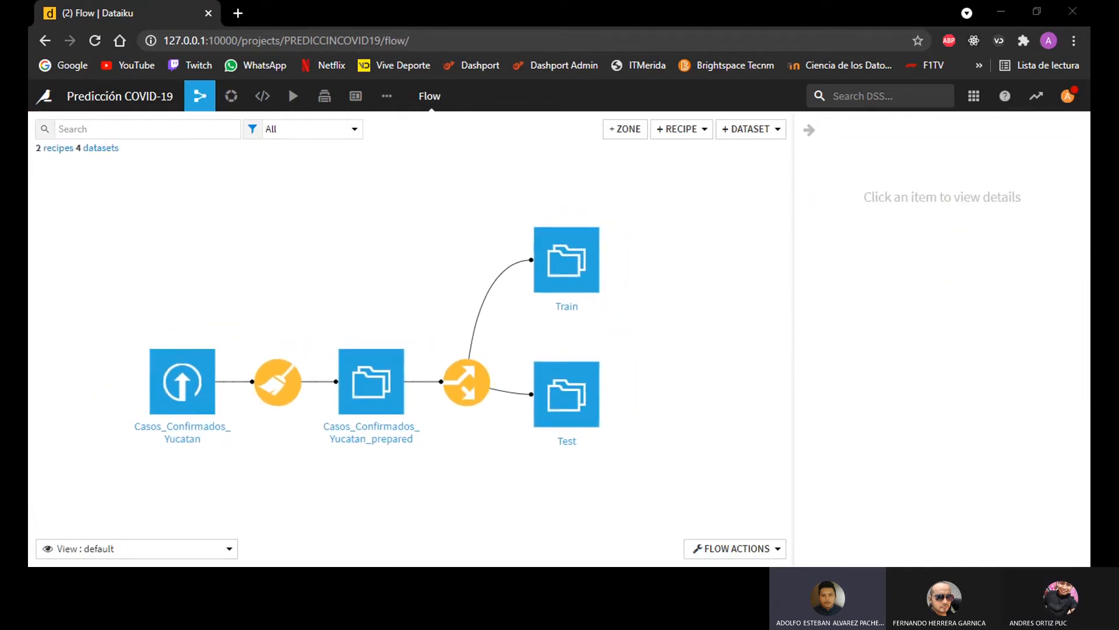
Create an AutoML Quick Prototypes prediction model on mayores_de_50 from the Train dataset, keeping the suggested analysis name
click(556, 283)
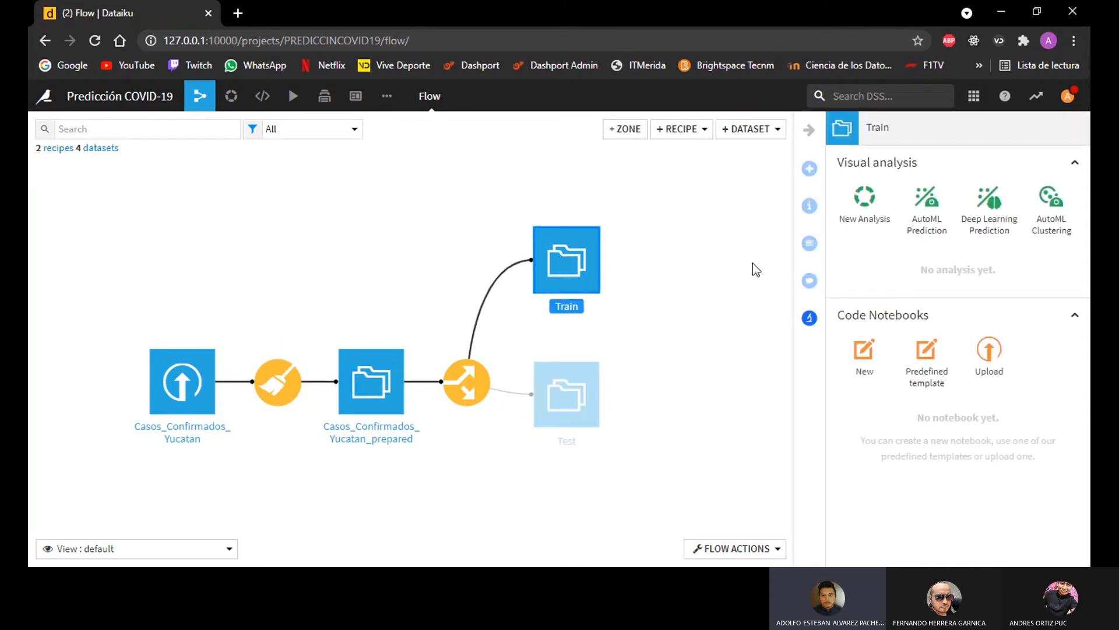
click(809, 169)
click(962, 236)
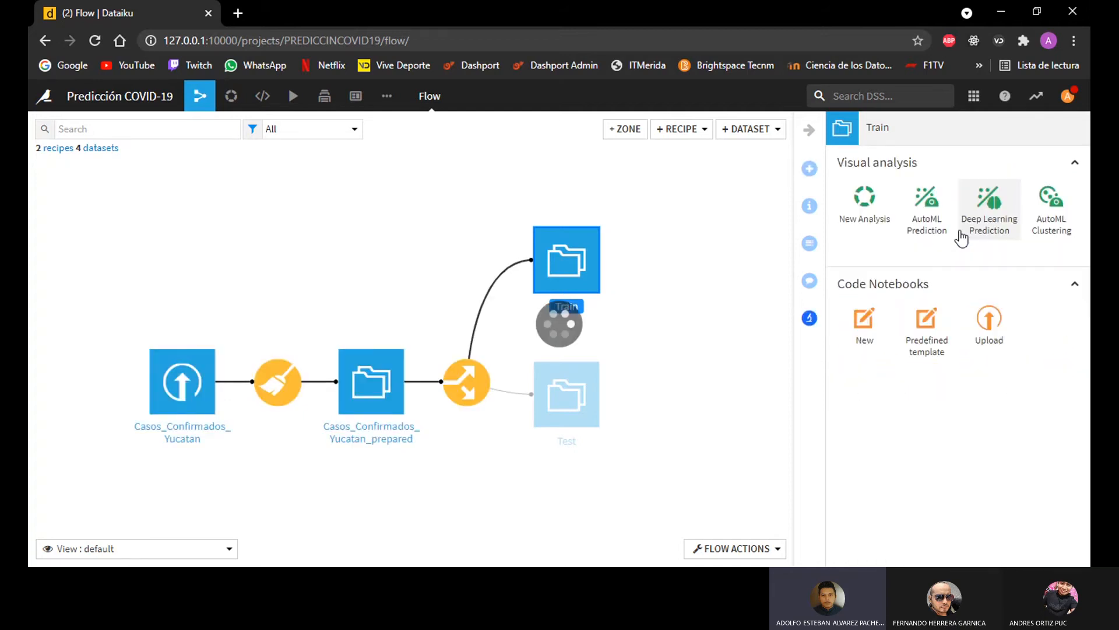
click(926, 220)
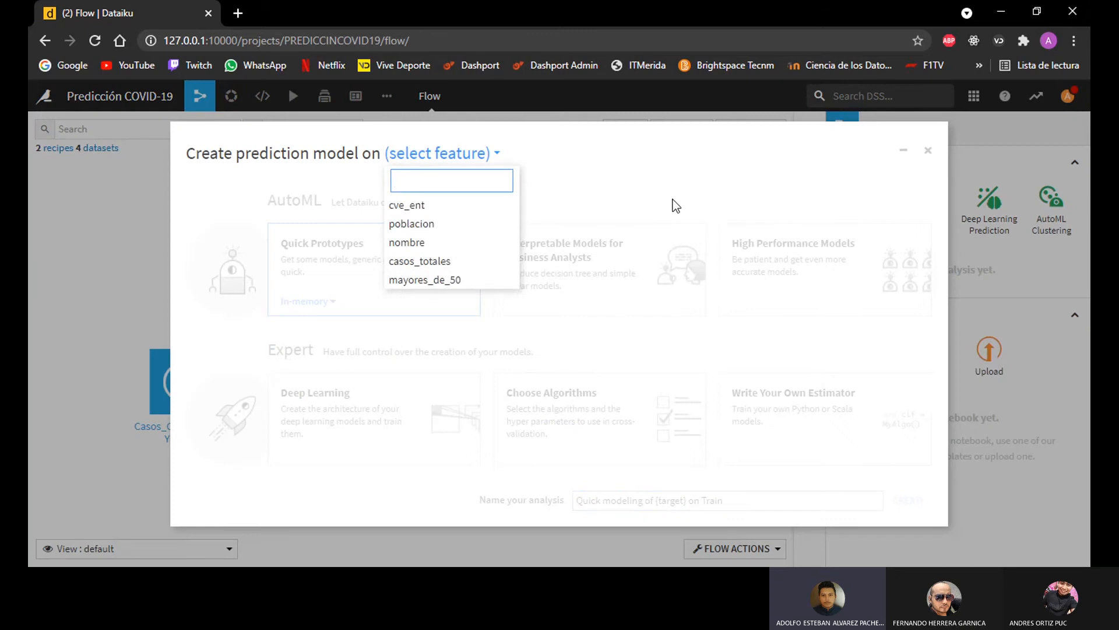
click(449, 284)
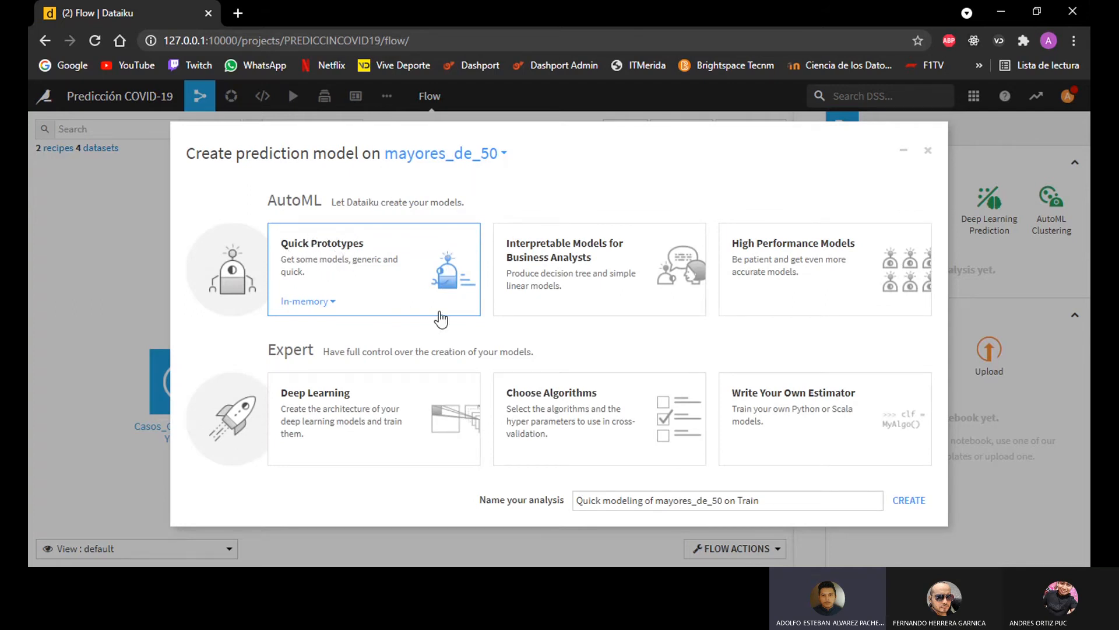
click(911, 502)
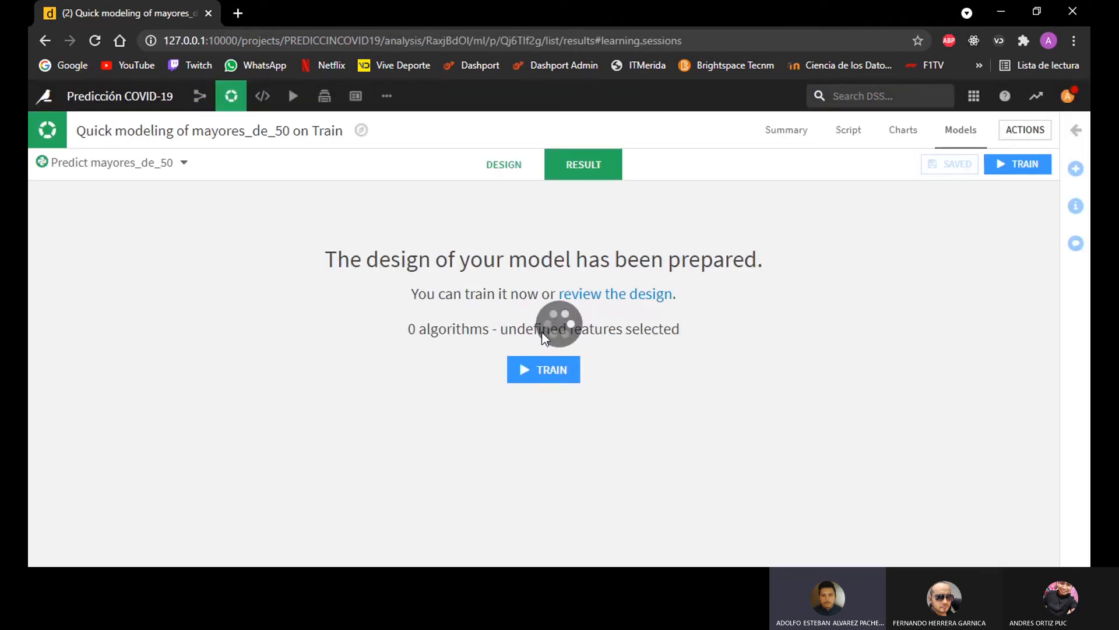
Review the target settings and class proportions in the model's design
click(506, 169)
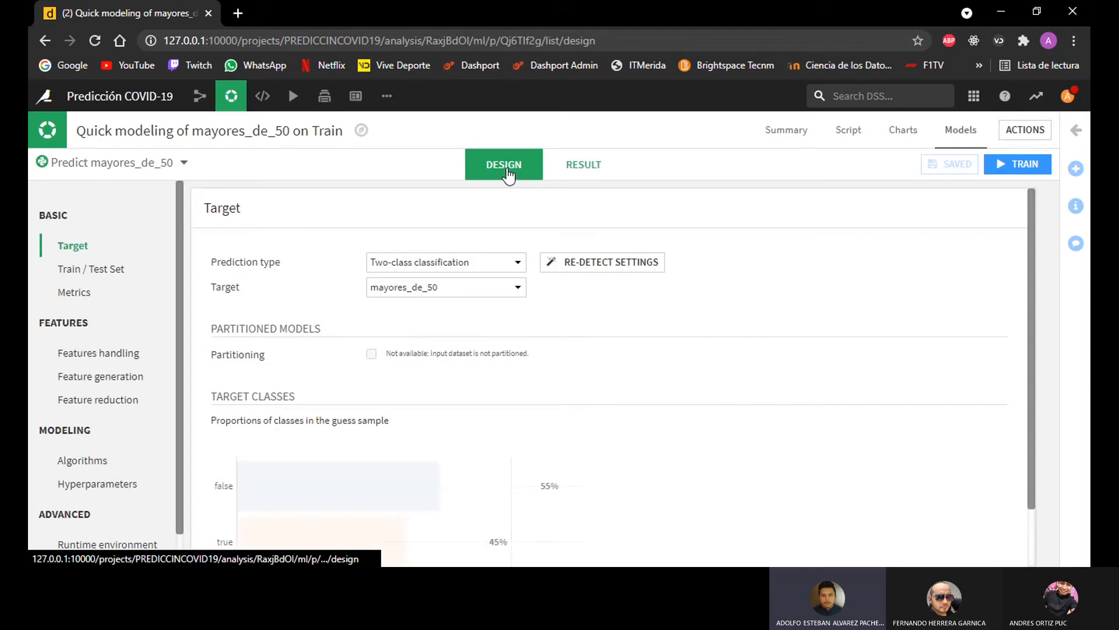
scroll(422, 334, down, 1)
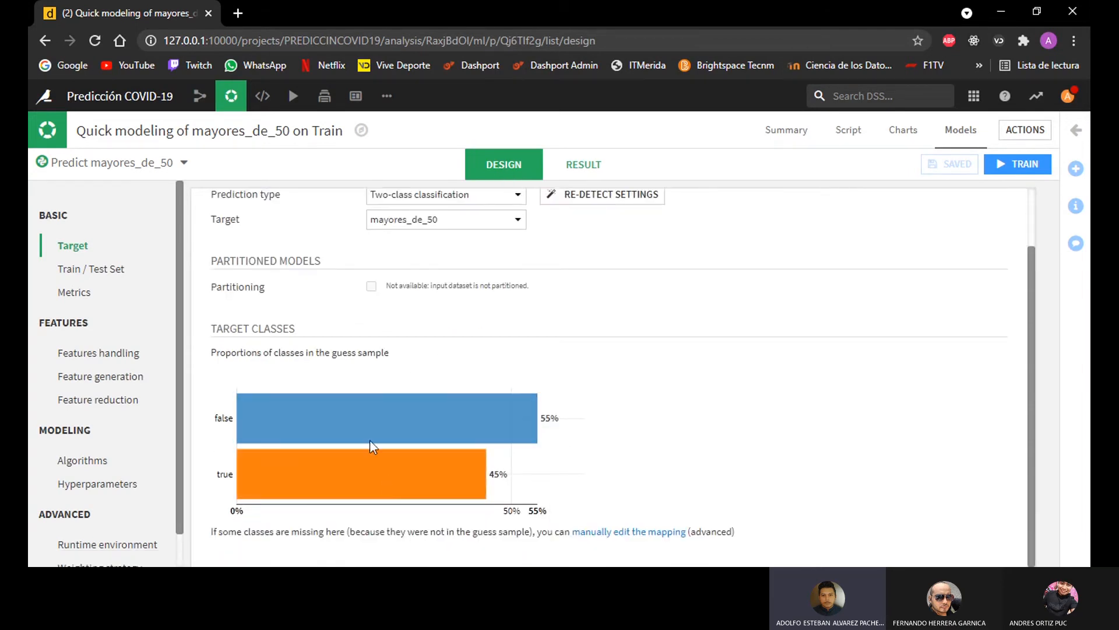
scroll(359, 380, up, 1)
scroll(132, 306, down, 1)
scroll(131, 306, up, 1)
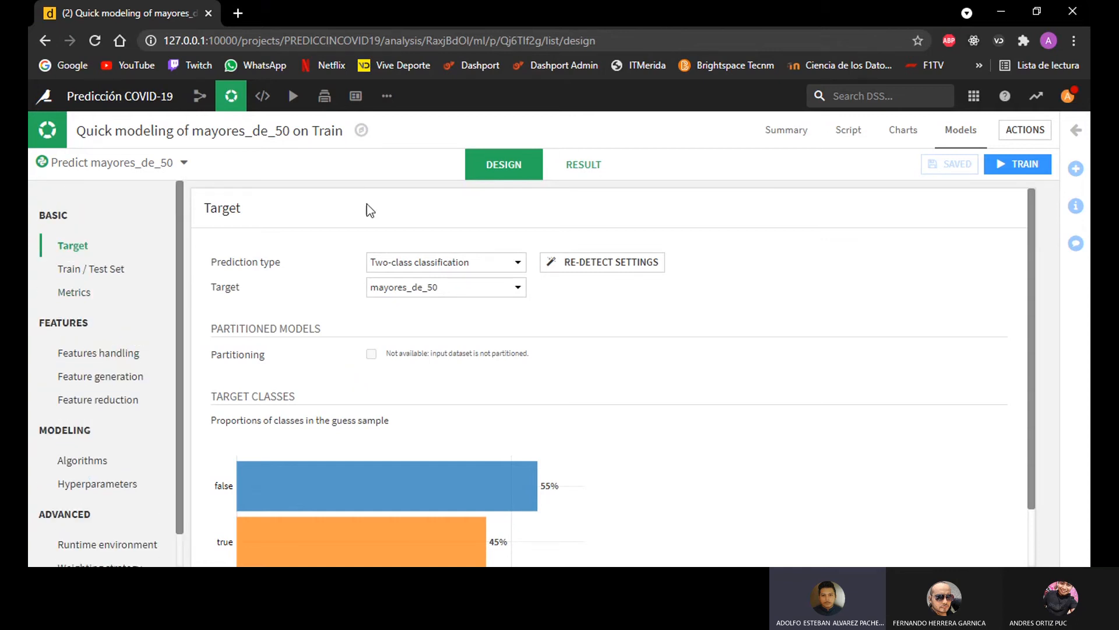
Train the prediction models in a session named First Model
click(1025, 168)
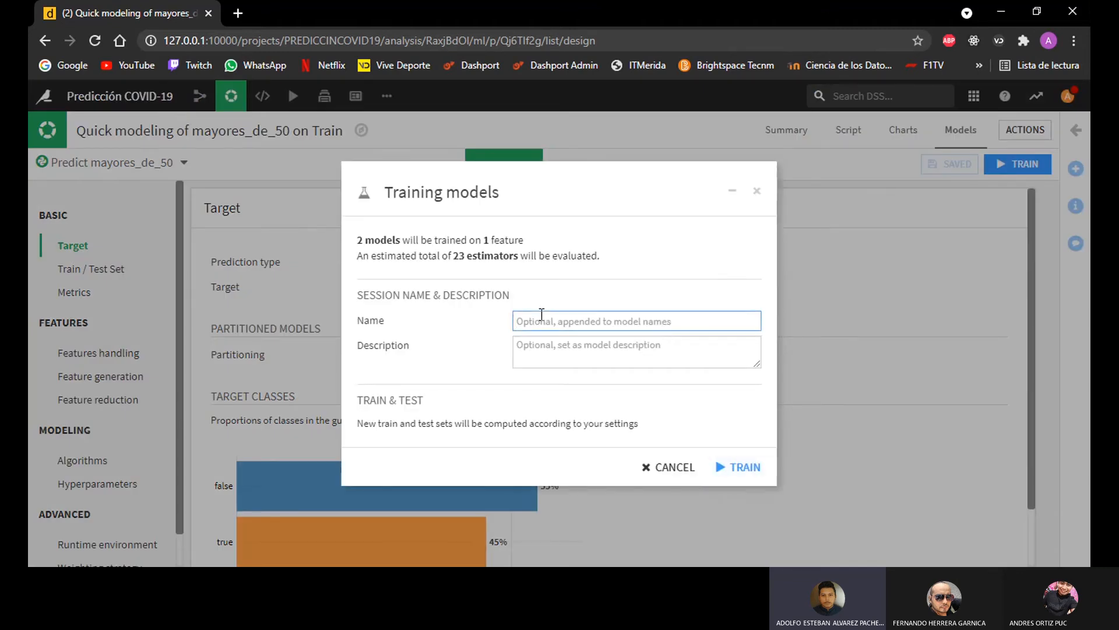
text(First Model)
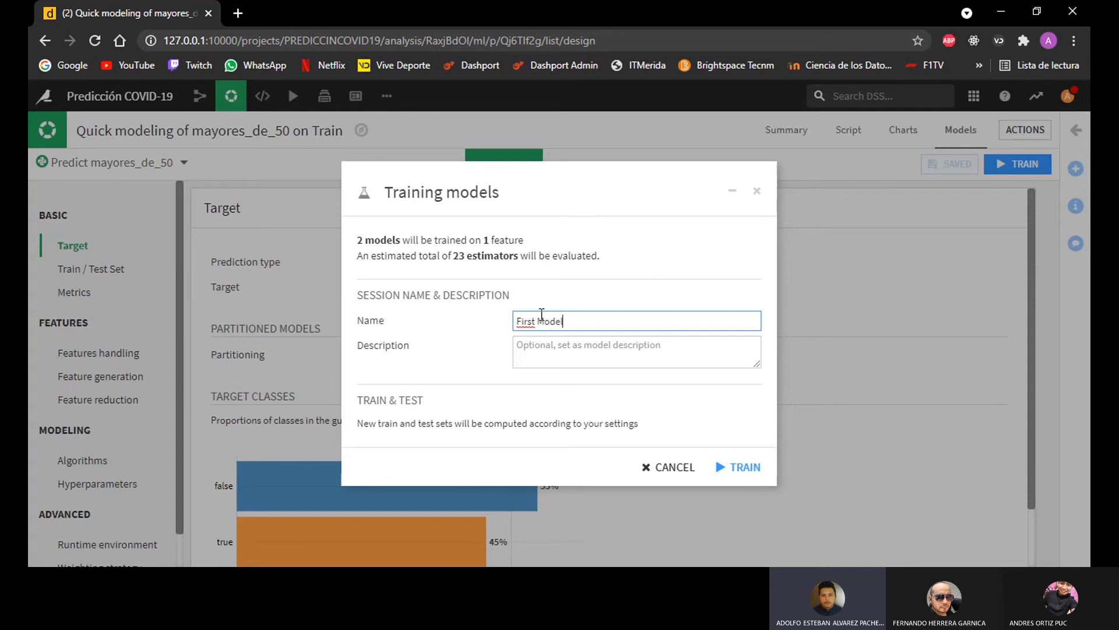
click(741, 467)
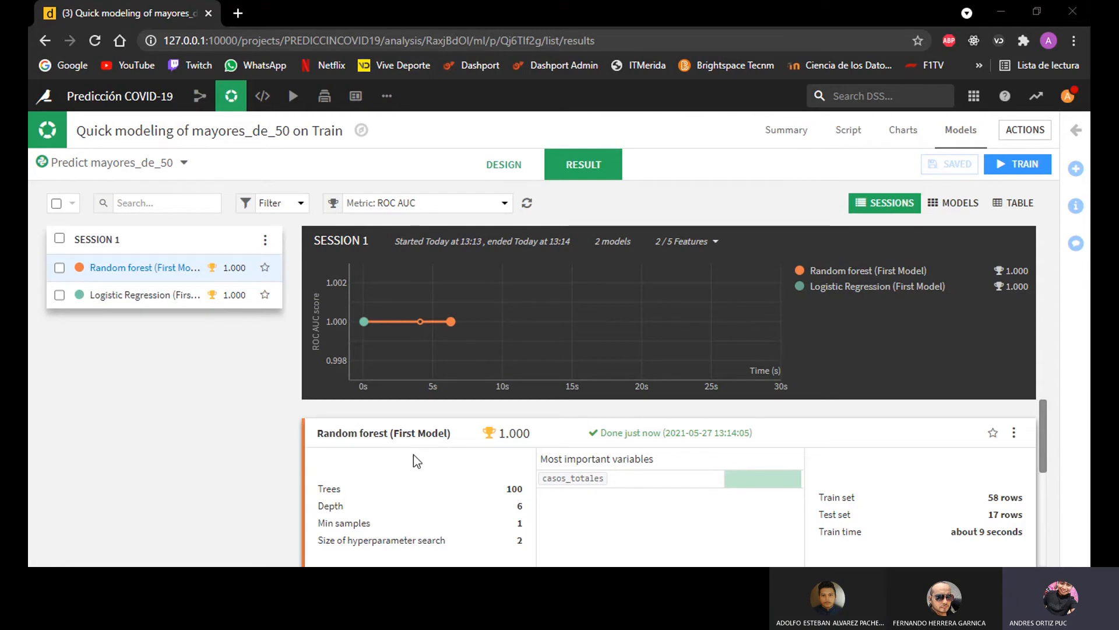
Review the session's ROC AUC chart and the result summaries of the Random forest and Logistic Regression models
scroll(541, 466, down, 3)
scroll(543, 469, up, 3)
scroll(546, 449, down, 3)
scroll(558, 460, up, 3)
scroll(625, 475, down, 4)
scroll(625, 479, up, 4)
Open the Random forest (First Model) report and step through its decision trees
click(133, 269)
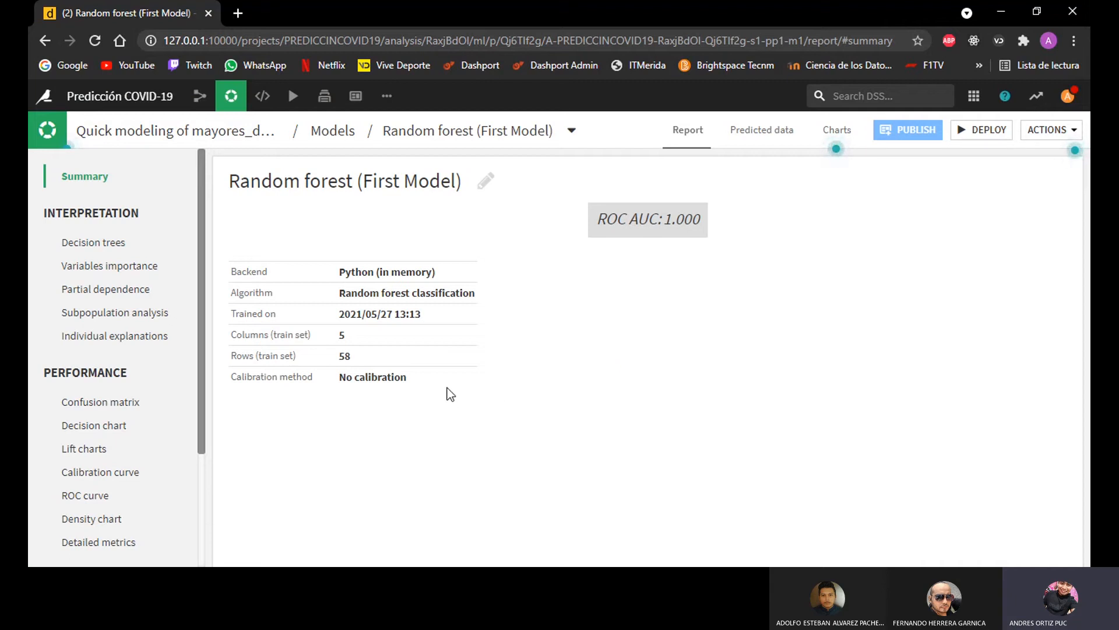
click(115, 252)
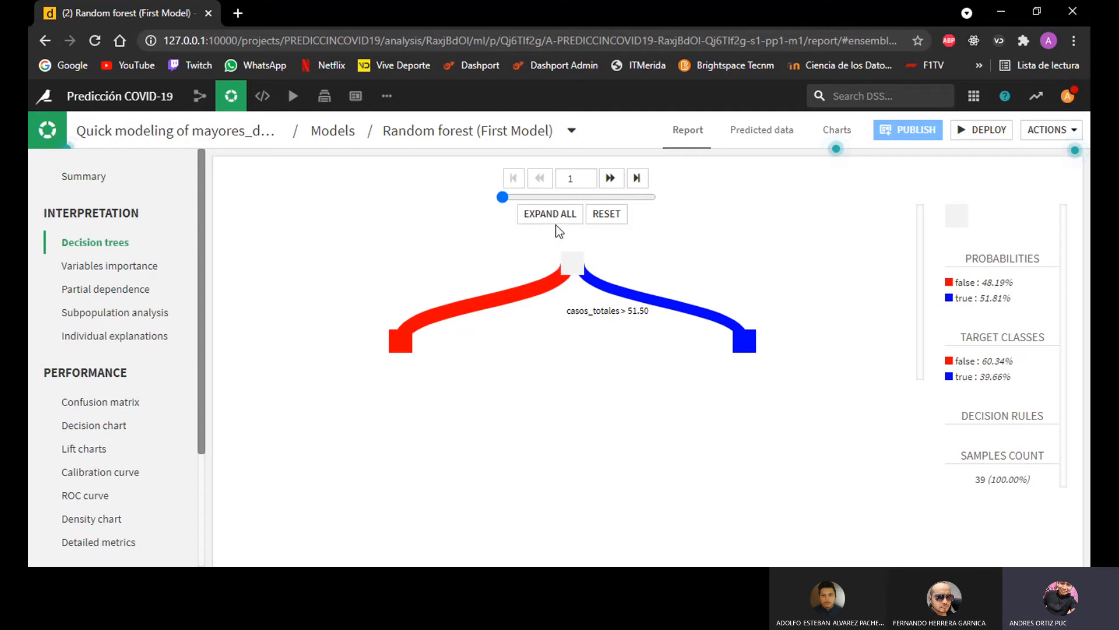
click(620, 184)
click(621, 186)
click(621, 185)
click(621, 186)
click(622, 185)
click(621, 185)
click(621, 186)
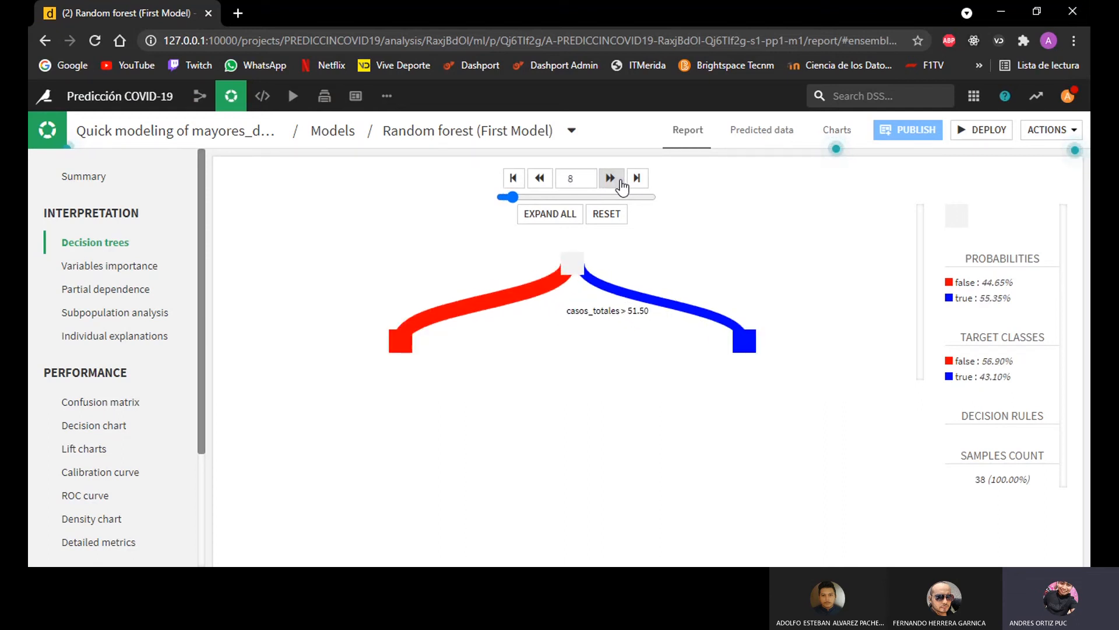
click(636, 180)
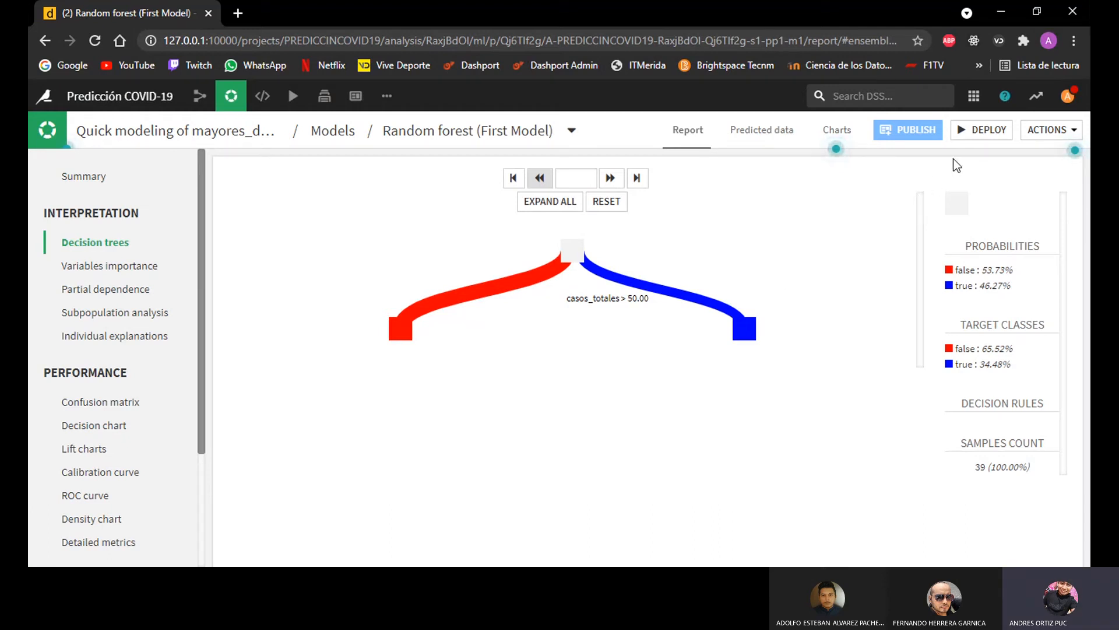
Deploy the random forest model to the flow as a new training recipe on Train, keeping the suggested model name
click(973, 138)
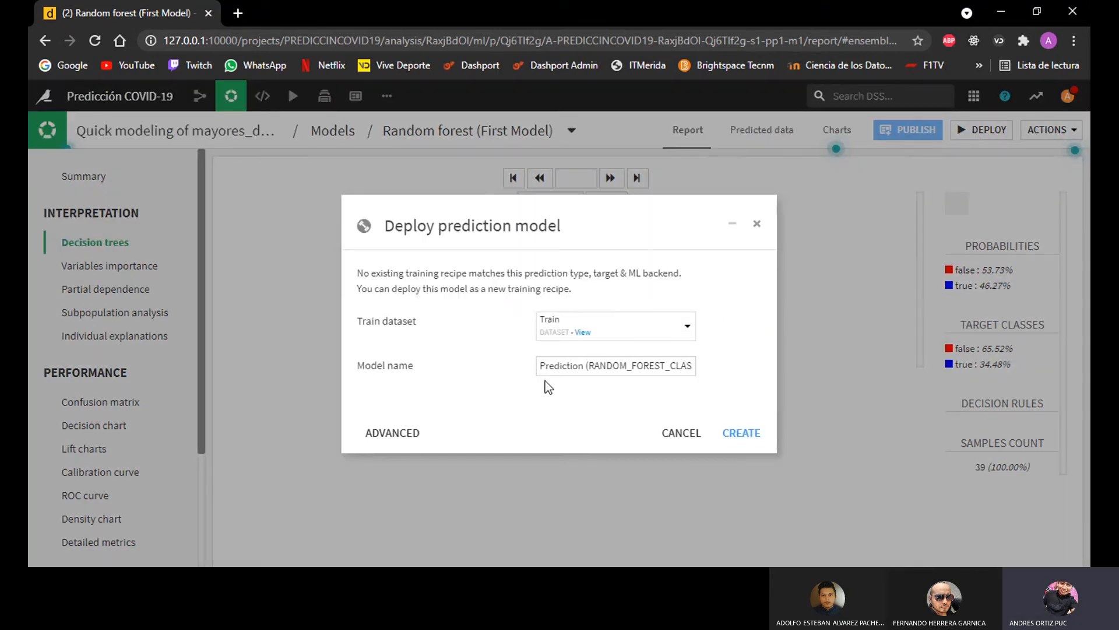
click(741, 441)
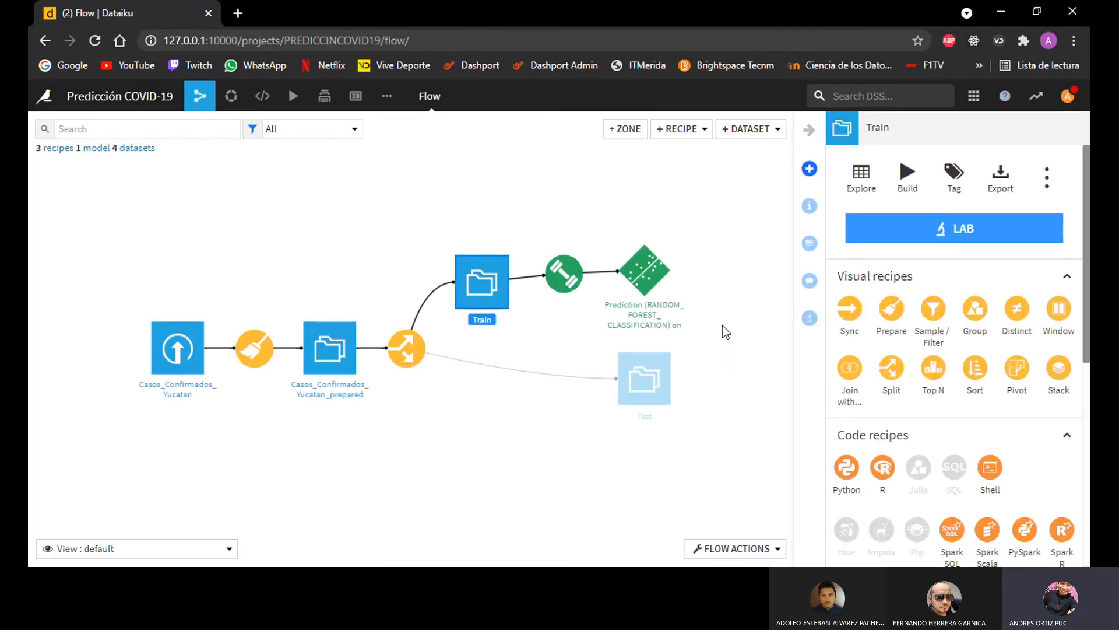
scroll(688, 288, up, 2)
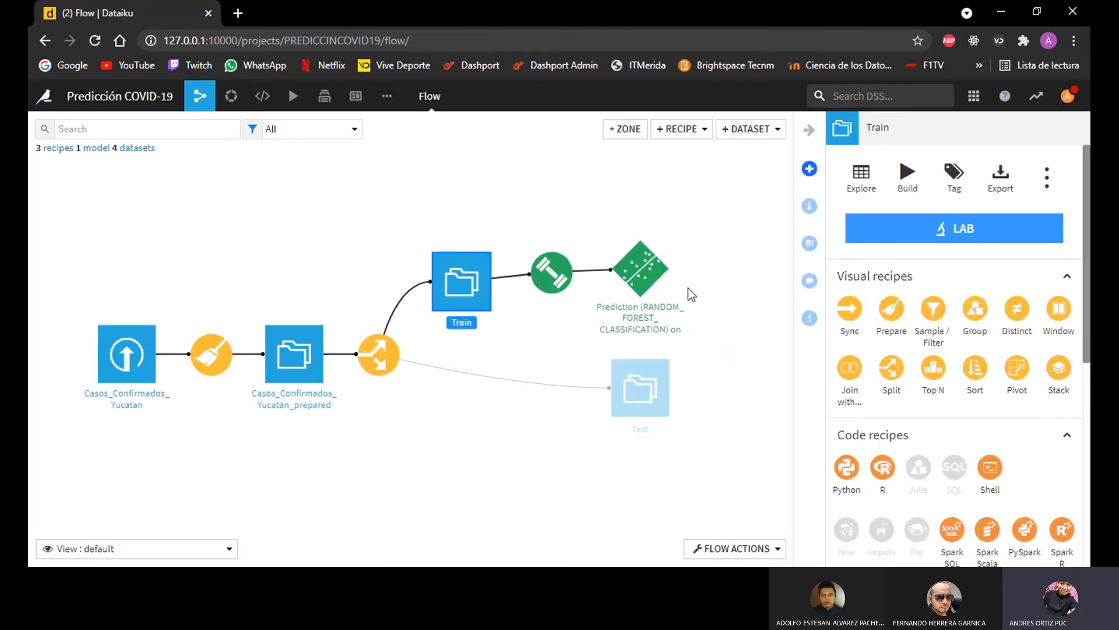
scroll(698, 292, down, 2)
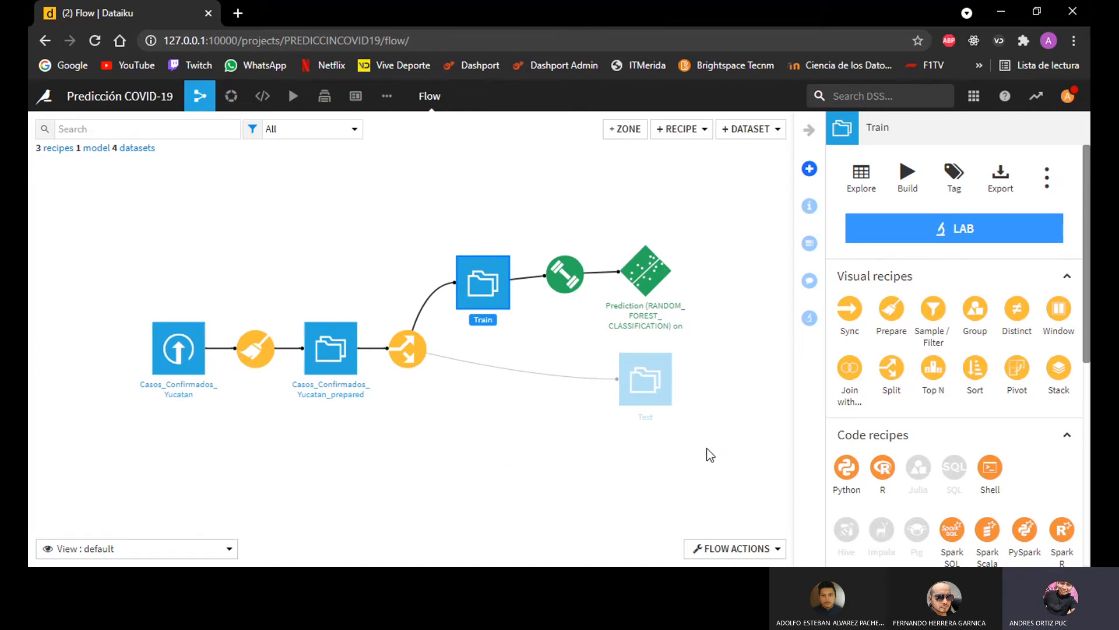
Create a Predict recipe that scores Test with the Prediction (RANDOM_FOREST_CLASSIFICATION) on Train model, outputting Test_scored as CSV in filesystem_managed
click(652, 396)
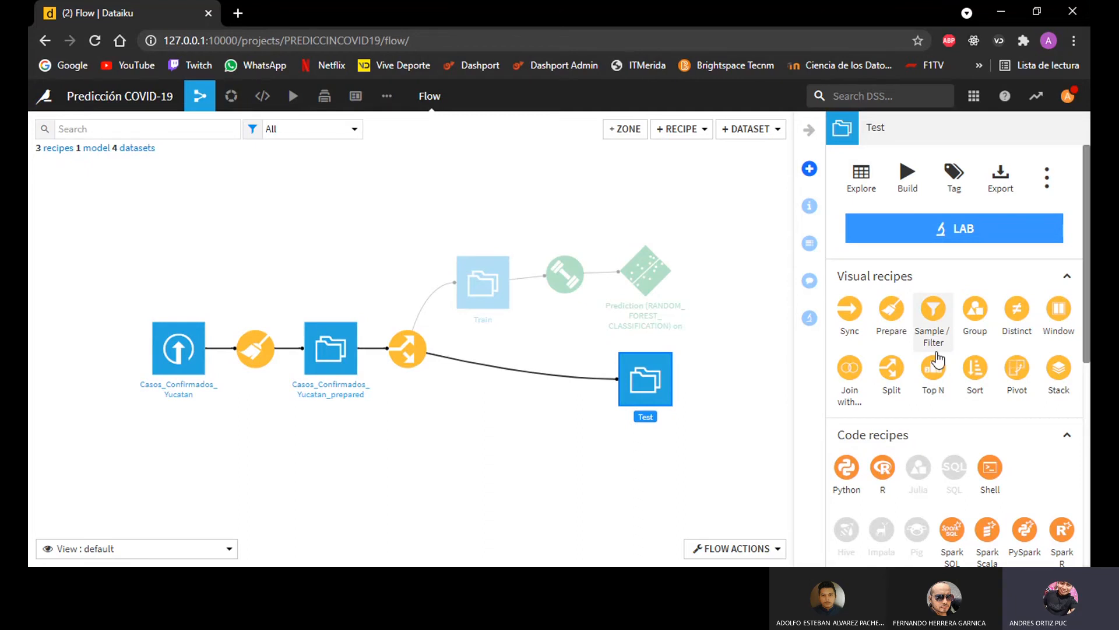
scroll(937, 359, down, 7)
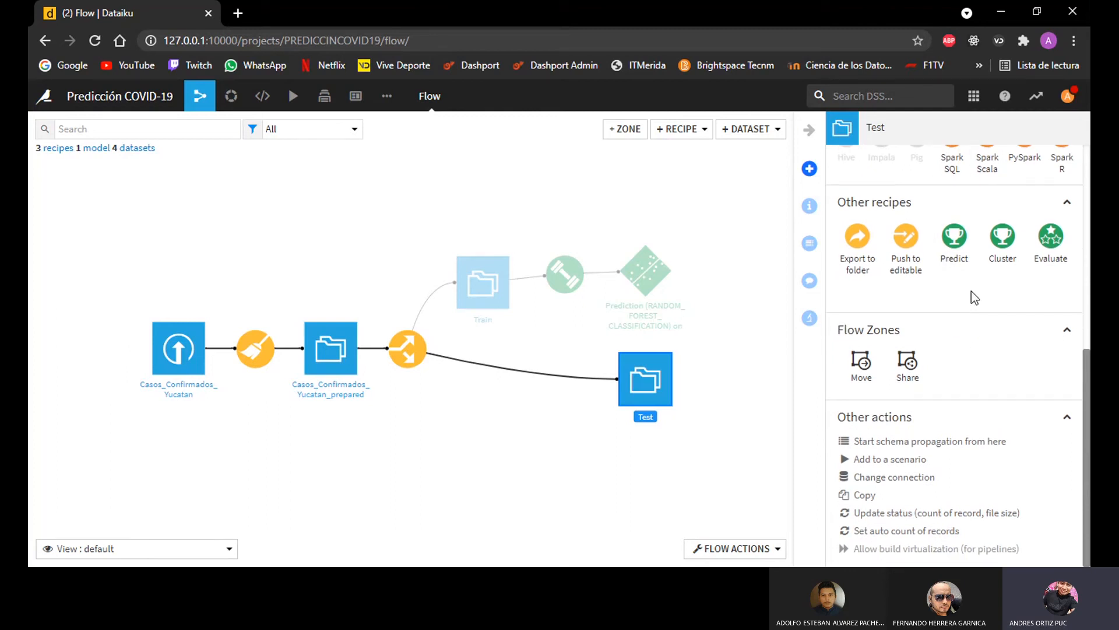
click(959, 248)
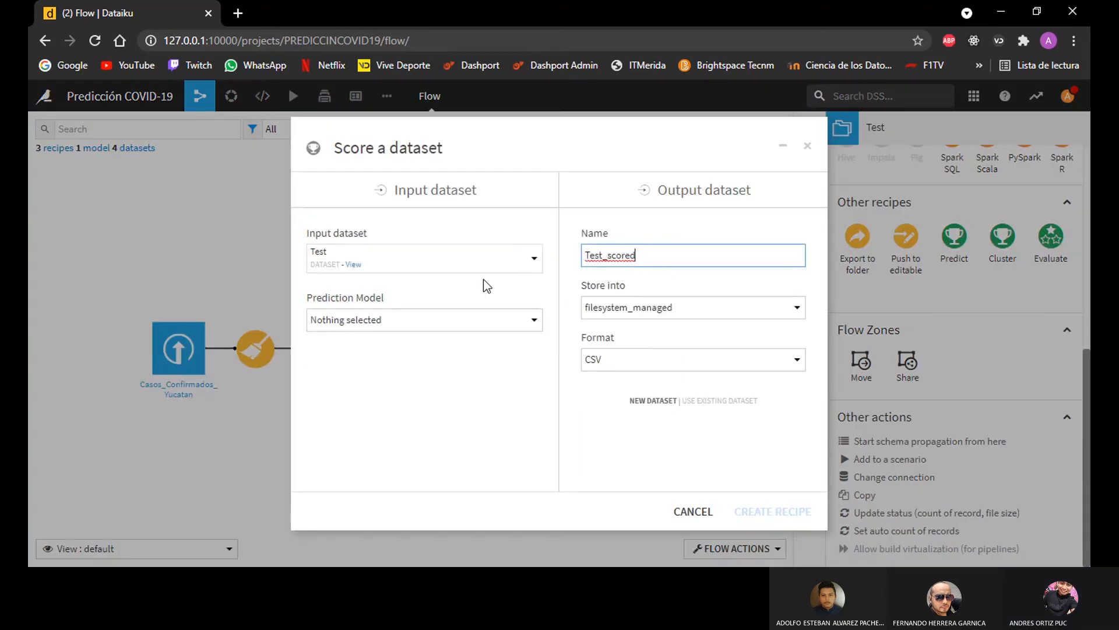
click(466, 365)
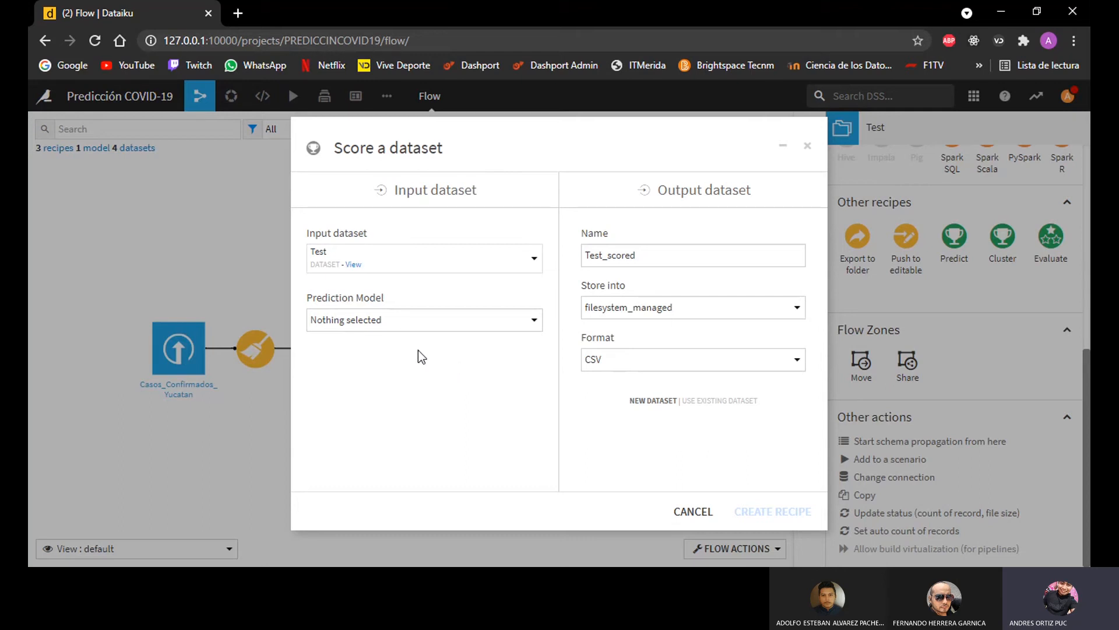
click(368, 322)
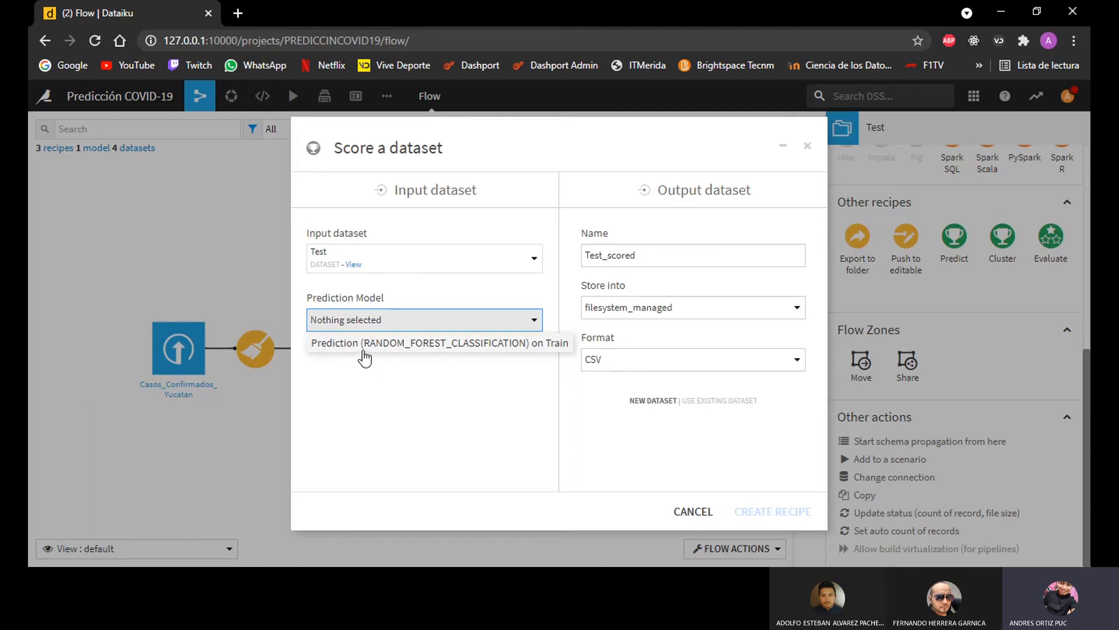
click(367, 344)
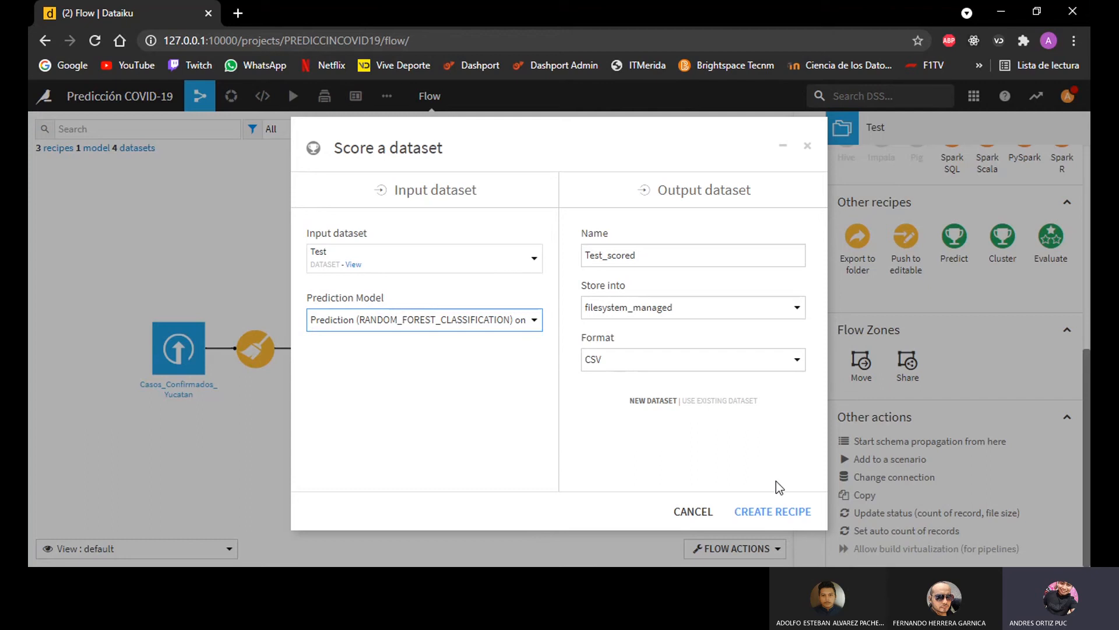
click(779, 514)
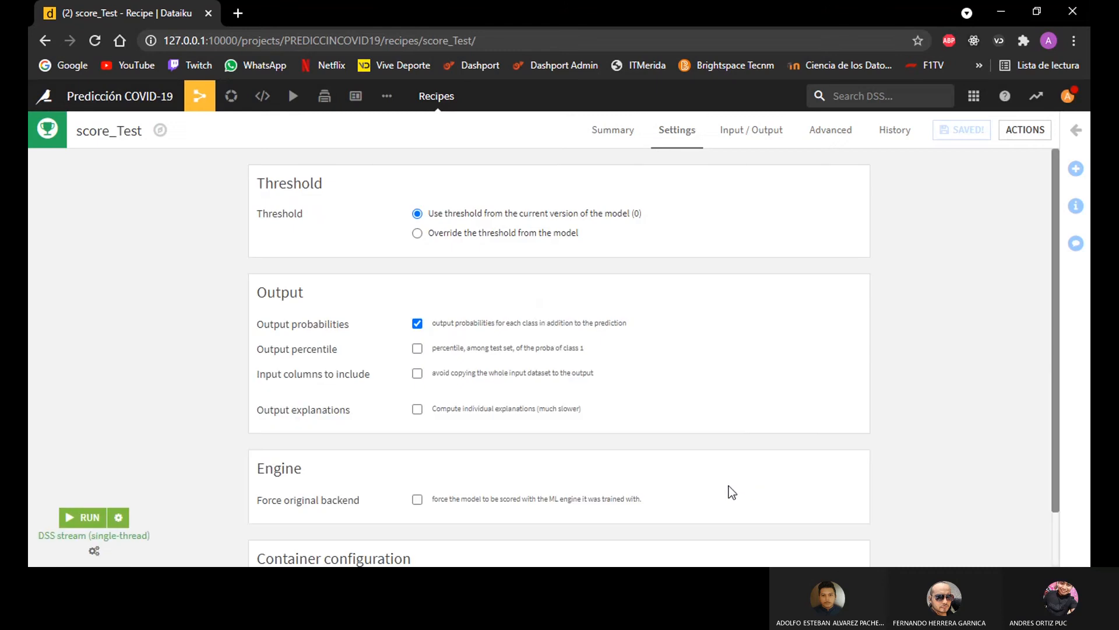
Check the scoring recipe's settings and run it with the default threshold and output probabilities
scroll(673, 290, down, 1)
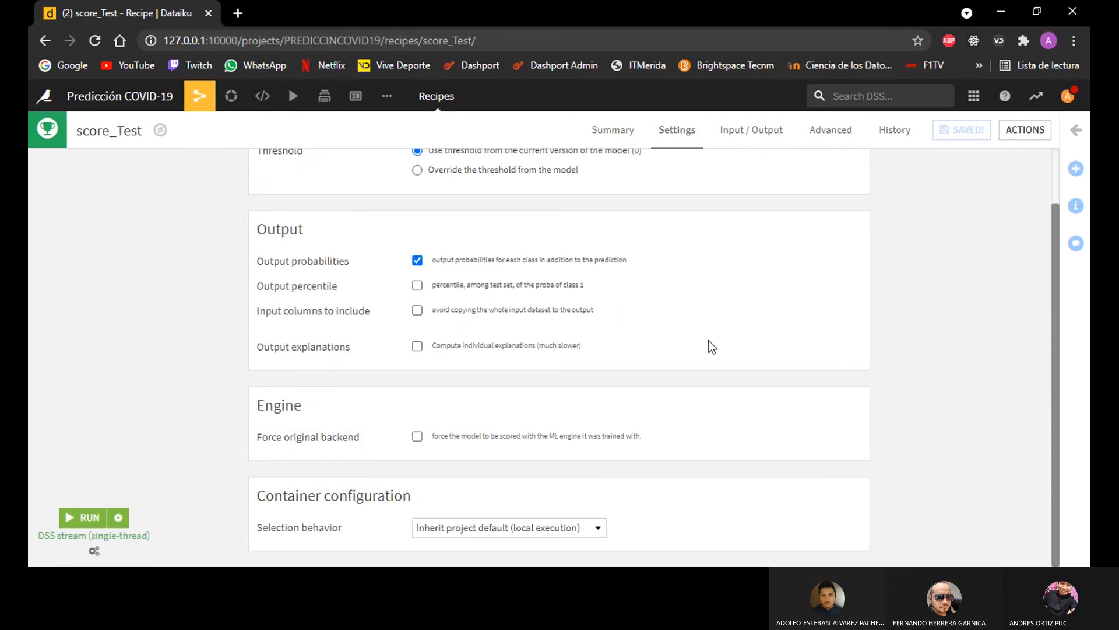
scroll(711, 358, up, 1)
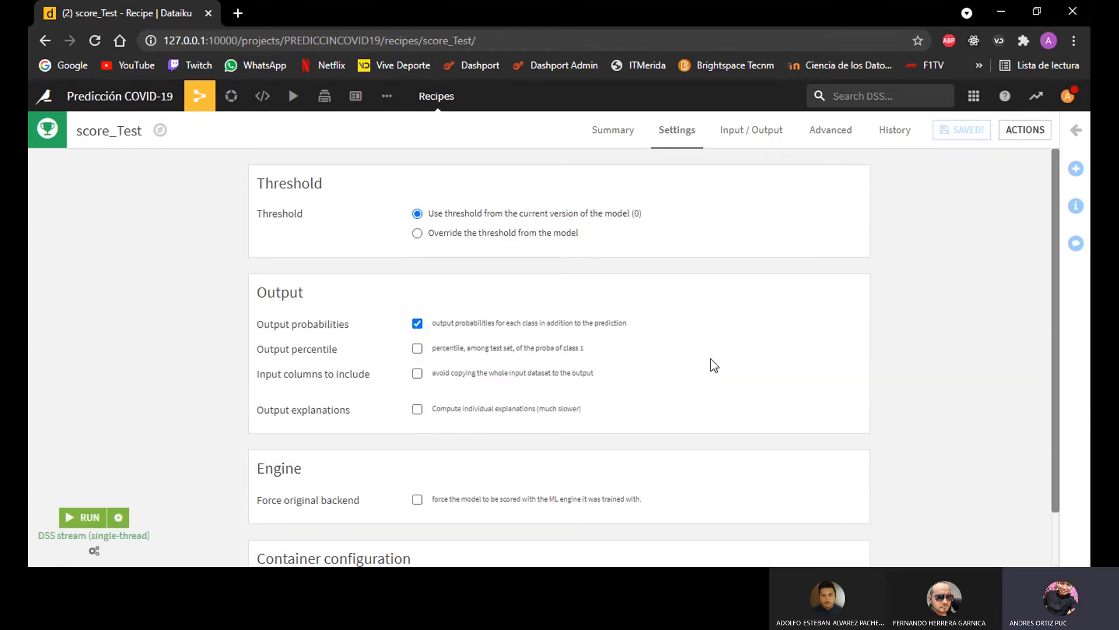
scroll(711, 358, down, 1)
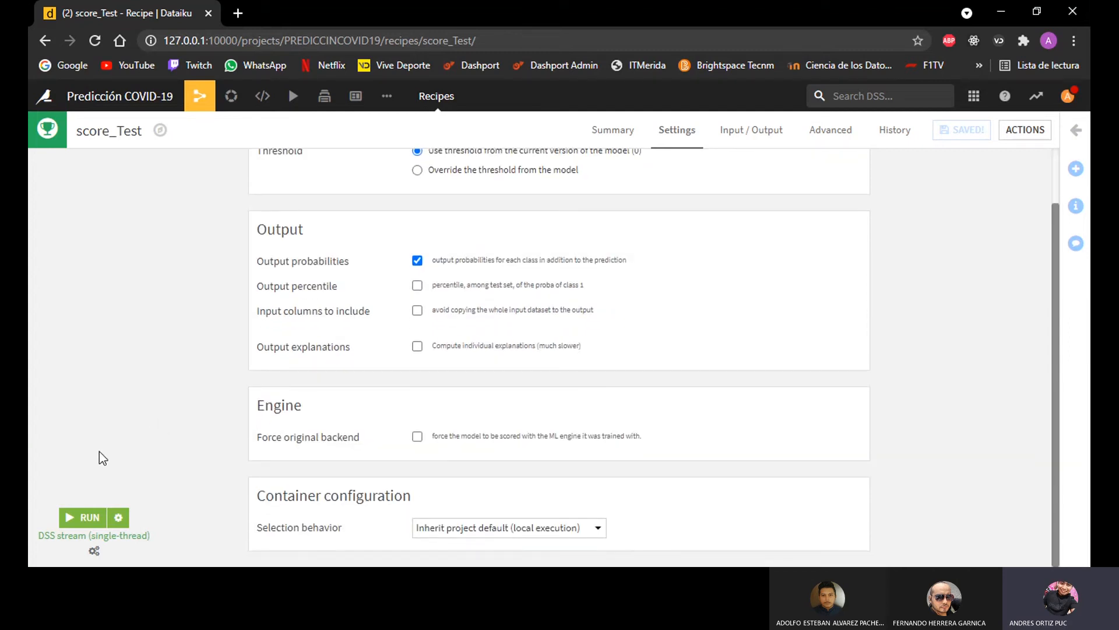
click(88, 518)
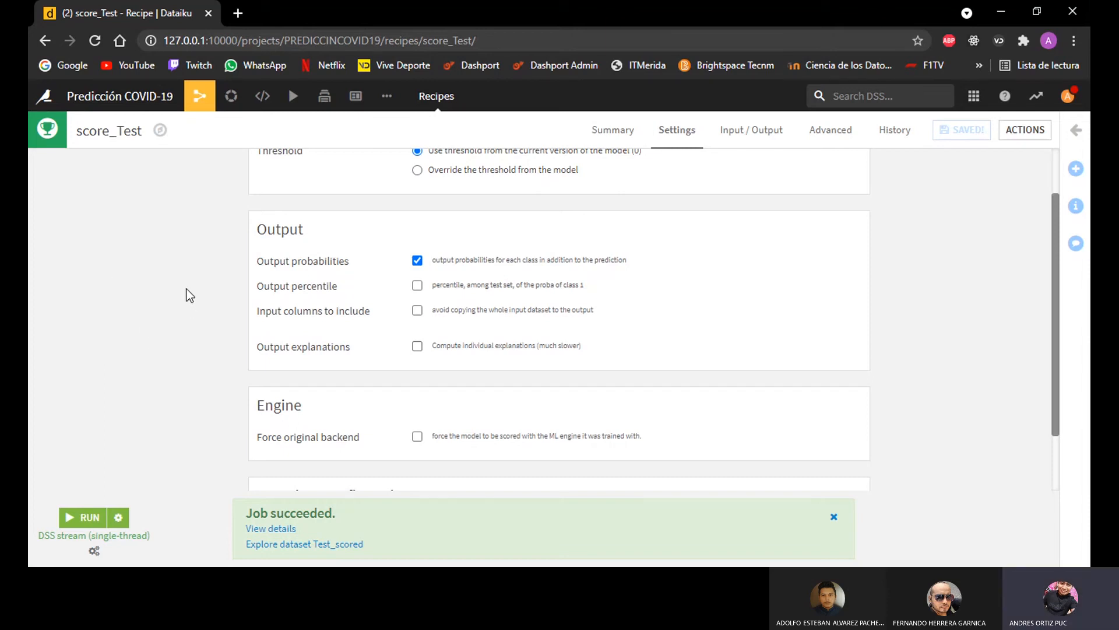
Return to the project flow and open the Test_scored dataset
mouse_move(202, 100)
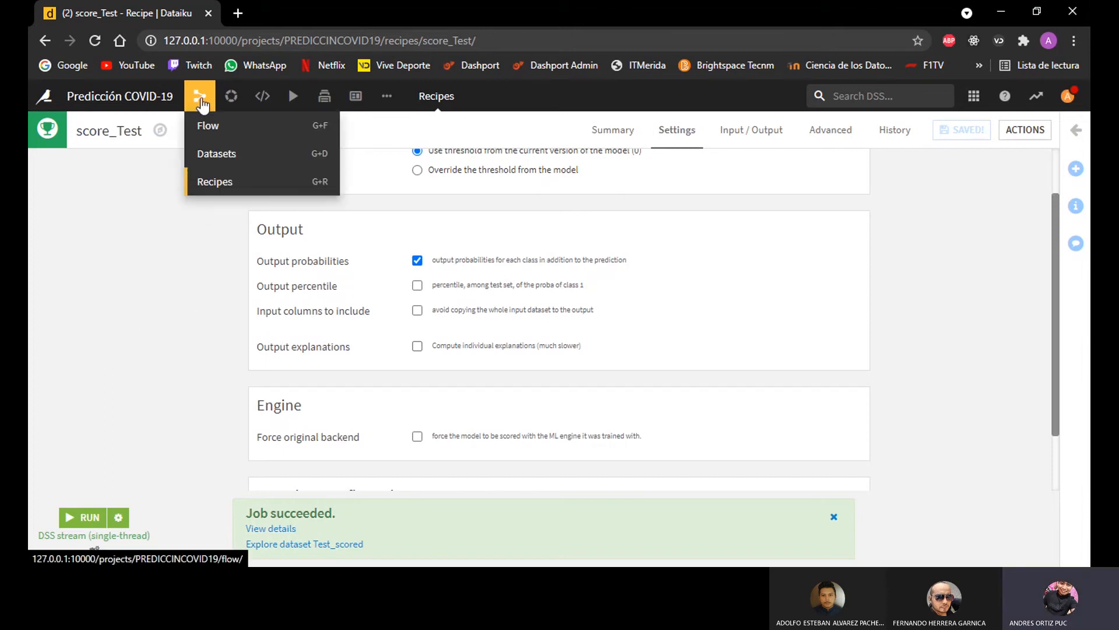
click(205, 124)
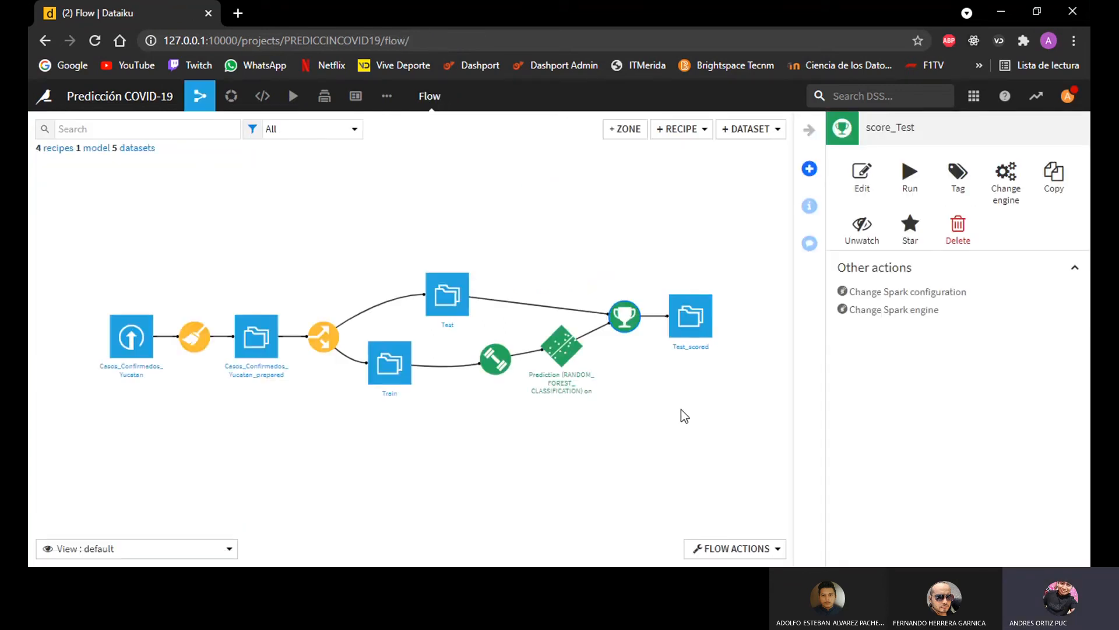
scroll(703, 389, up, 2)
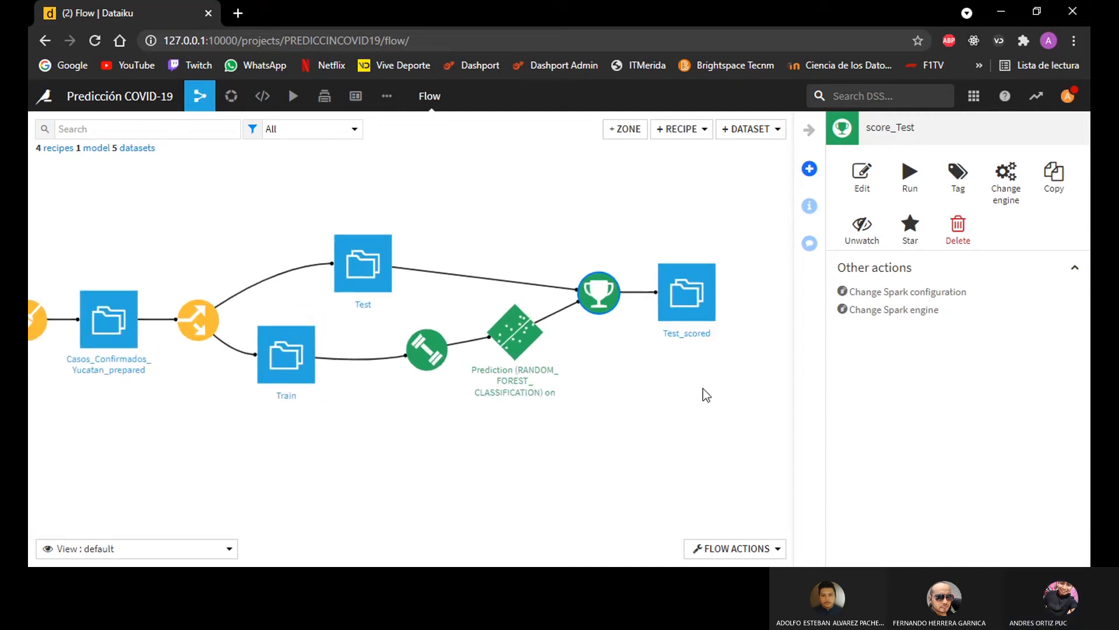
click(688, 337)
double_click(688, 337)
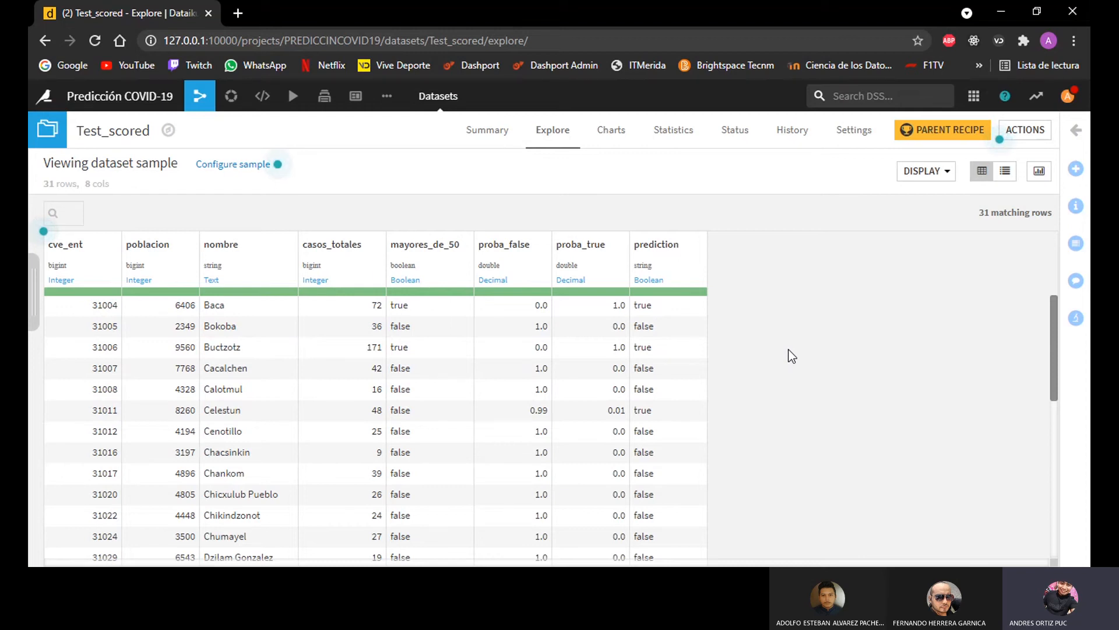
Compare the prediction and probability columns with mayores_de_50 across the rows of Test_scored
scroll(785, 353, down, 5)
scroll(784, 353, up, 5)
scroll(783, 356, down, 5)
scroll(782, 357, up, 5)
scroll(770, 373, down, 4)
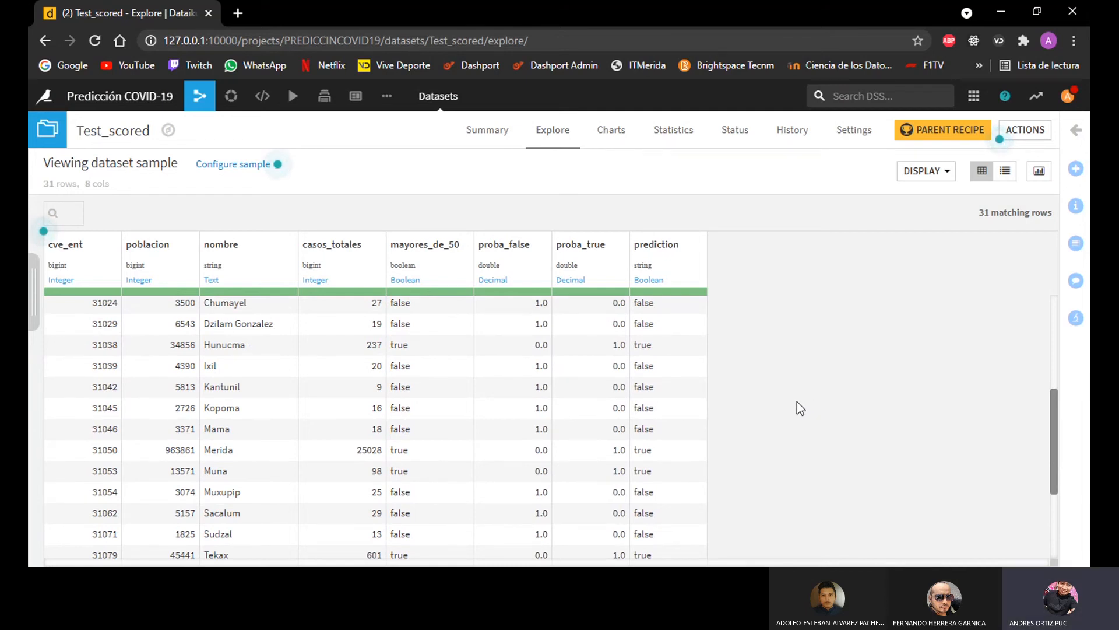
scroll(798, 402, up, 4)
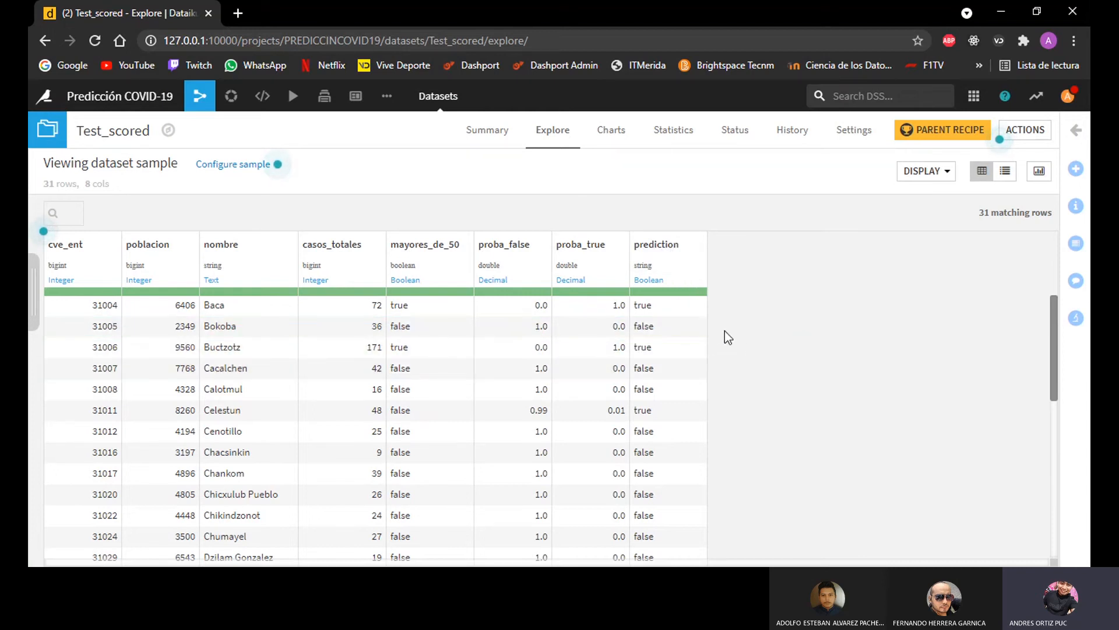
scroll(728, 344, down, 6)
scroll(727, 364, up, 6)
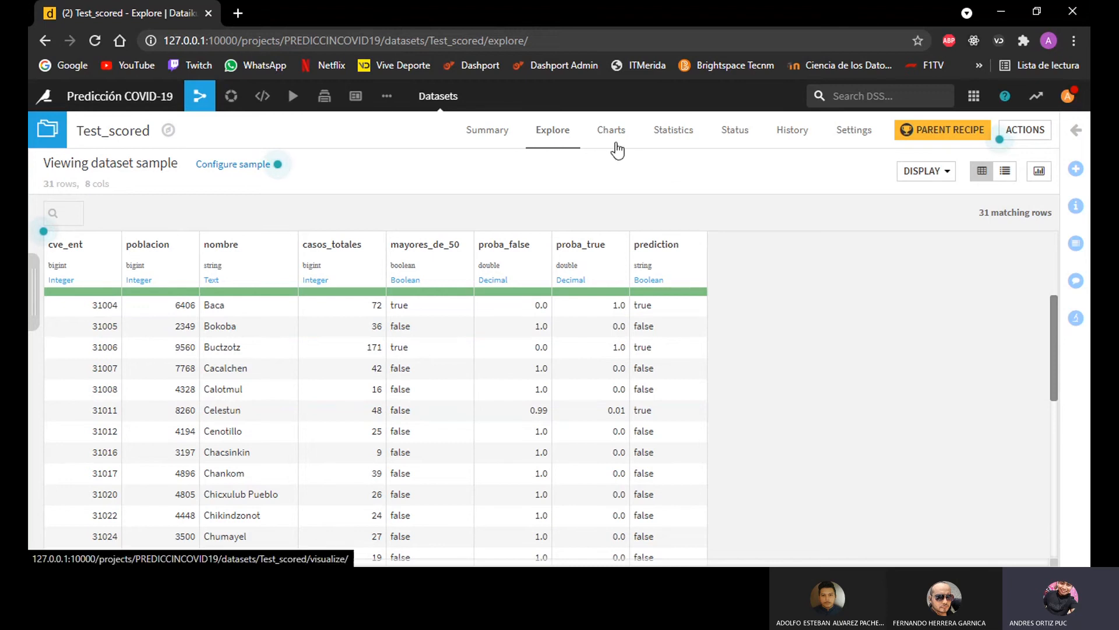
Build a histogram chart of Test_scored showing average proba_true on the Y axis by nombre on the X axis
click(607, 122)
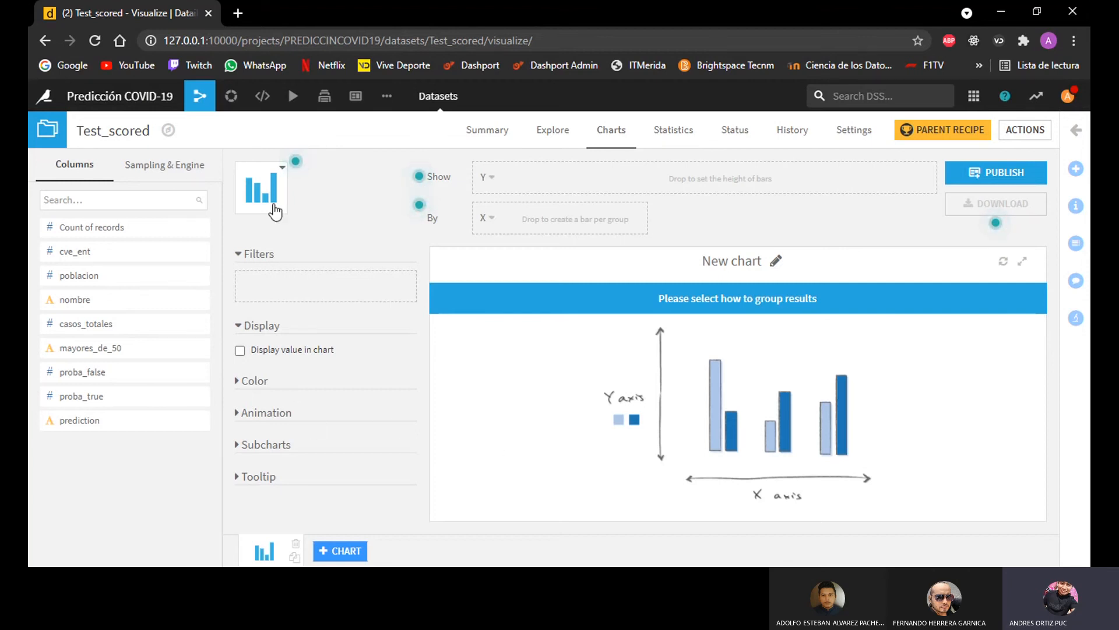
click(262, 189)
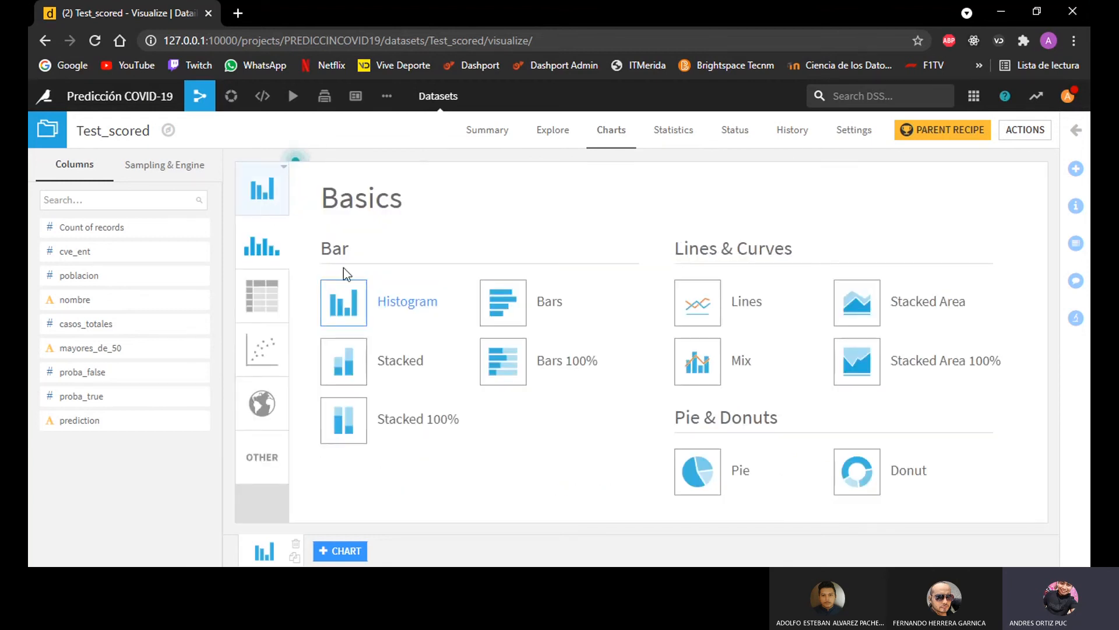
click(362, 315)
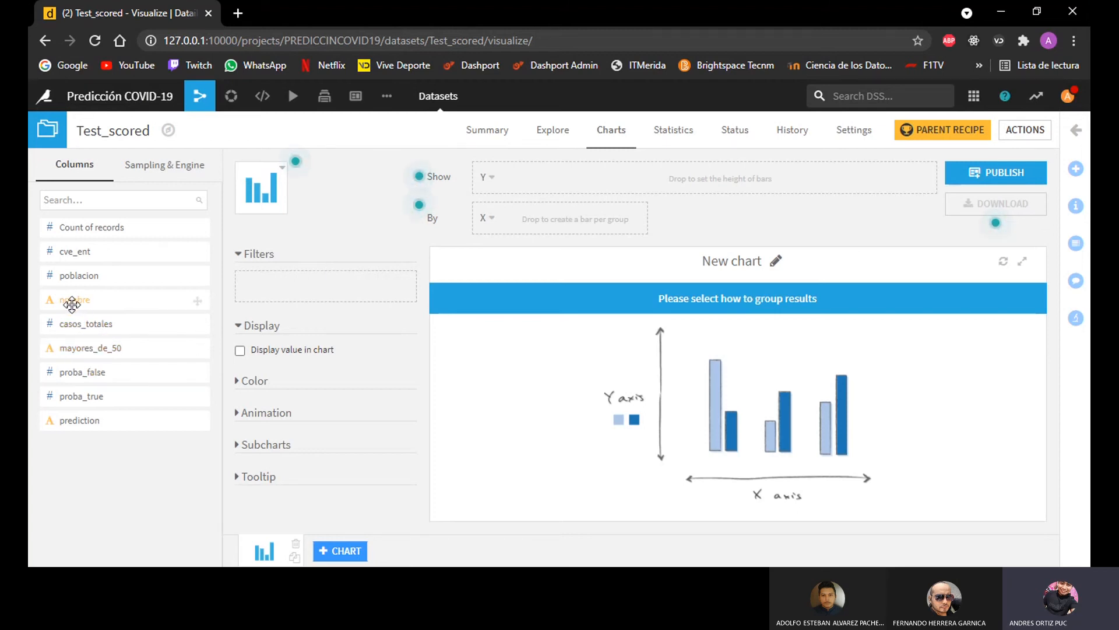
drag(95, 303, 469, 228)
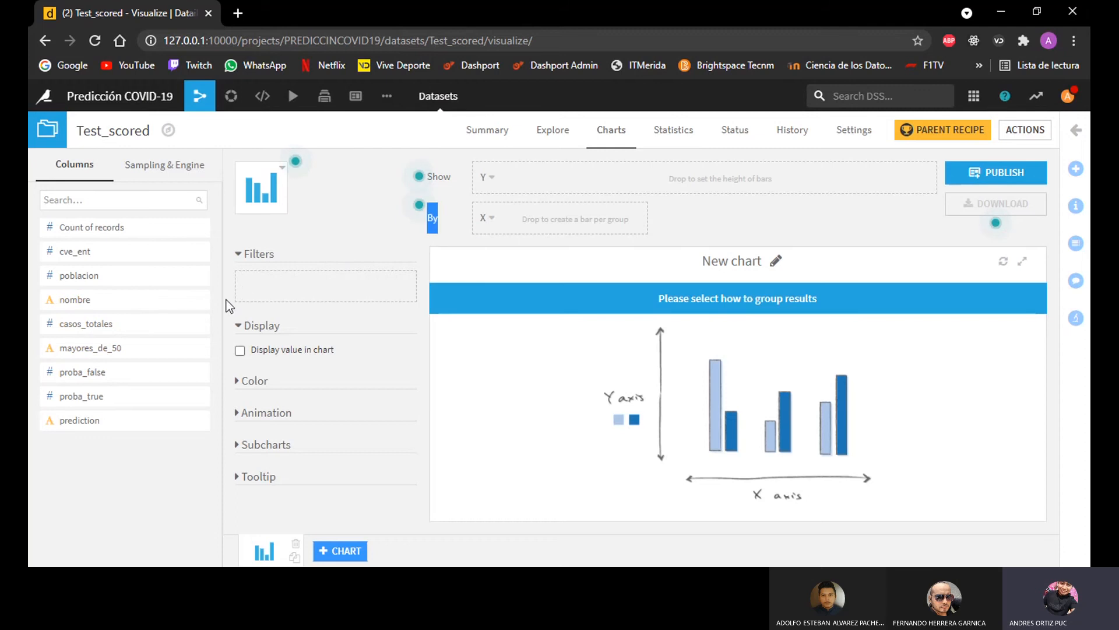
drag(167, 299, 562, 217)
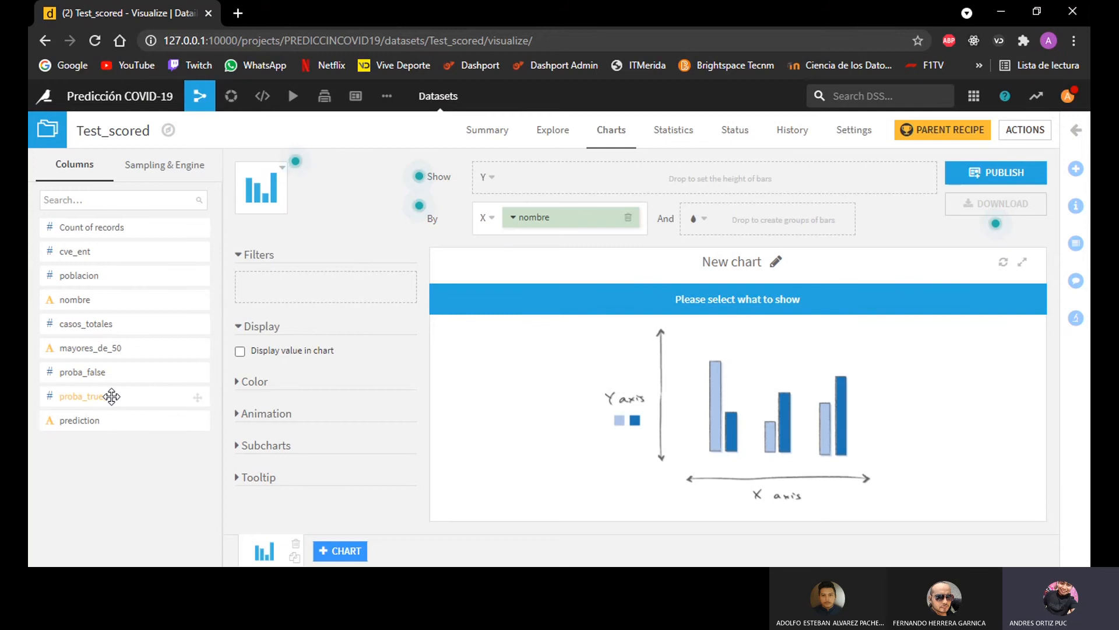
drag(110, 394, 531, 179)
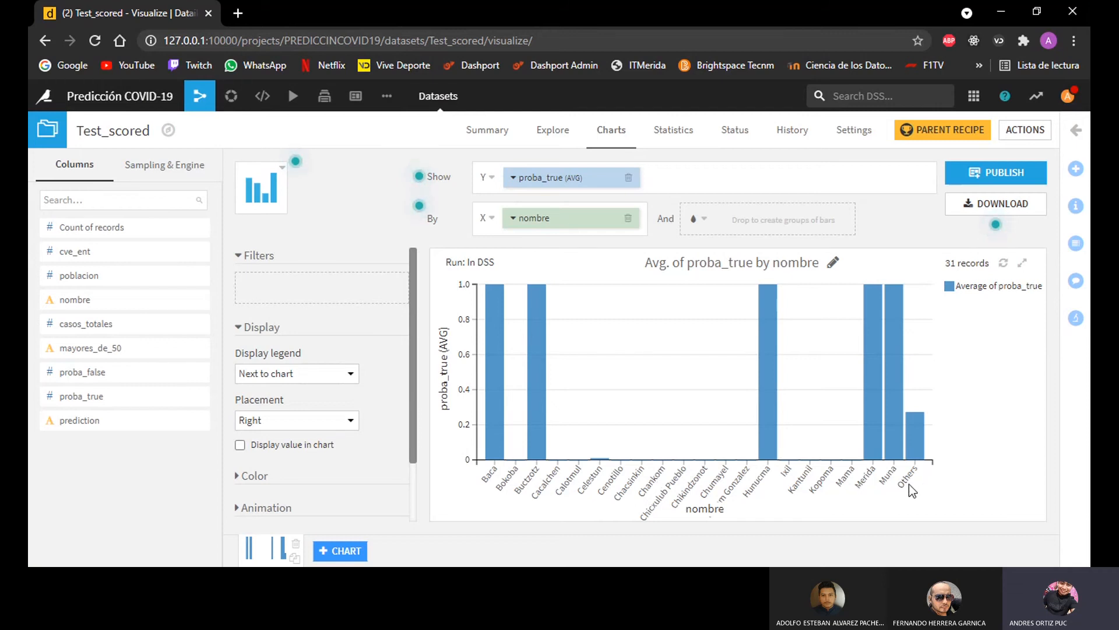
Set the maximum displayed values for nombre on the proba_true chart's X axis to 31
click(514, 219)
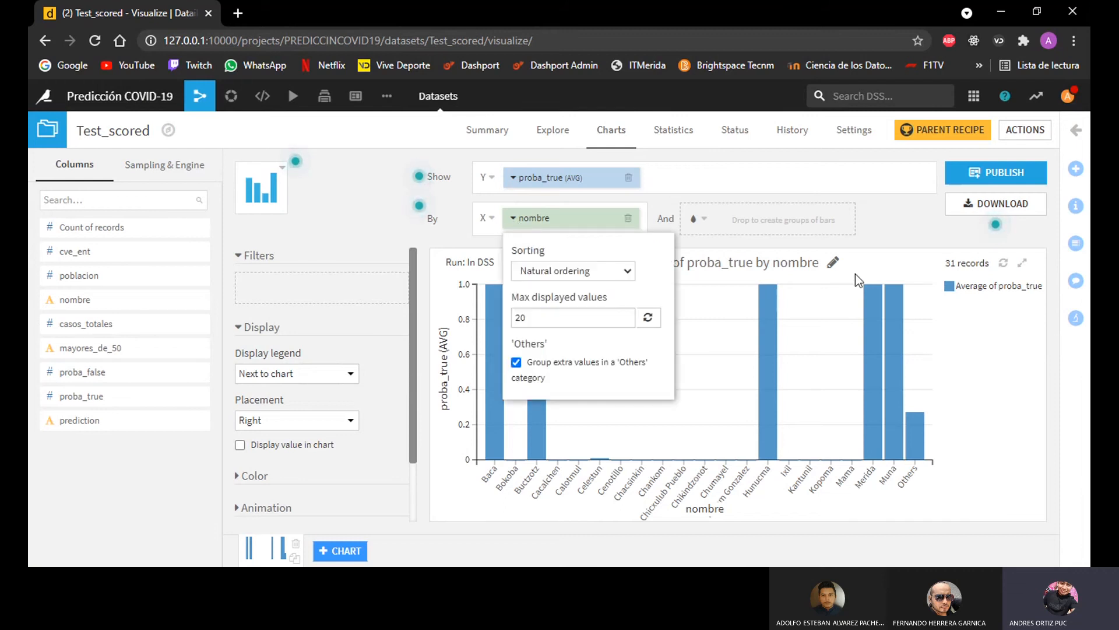
drag(557, 318, 506, 324)
click(558, 320)
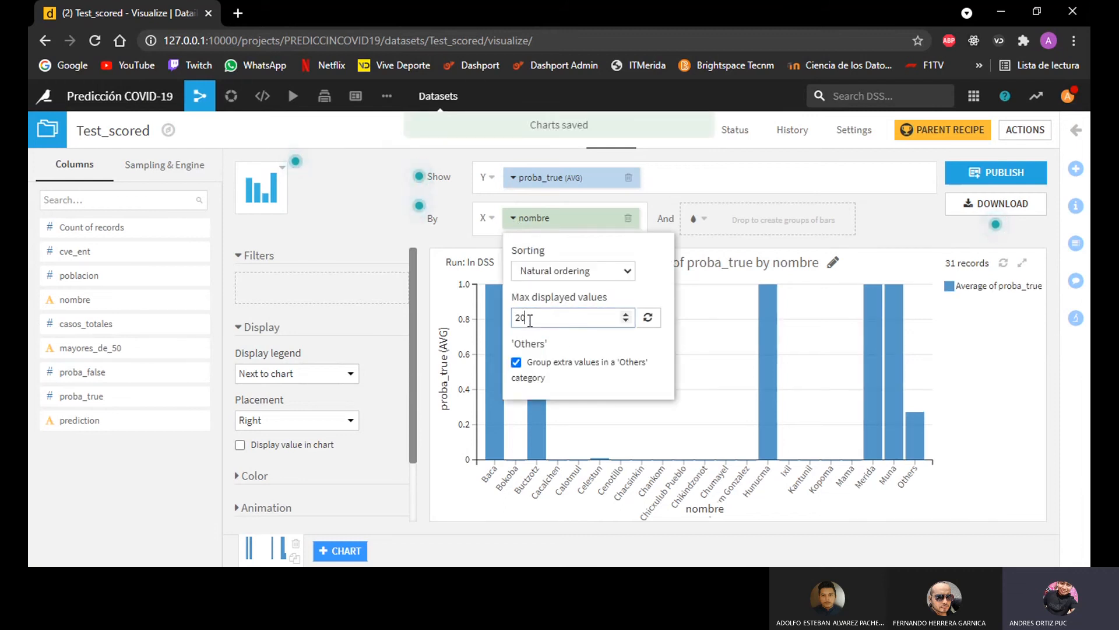
key(BackSpace)
key(BackSpace)
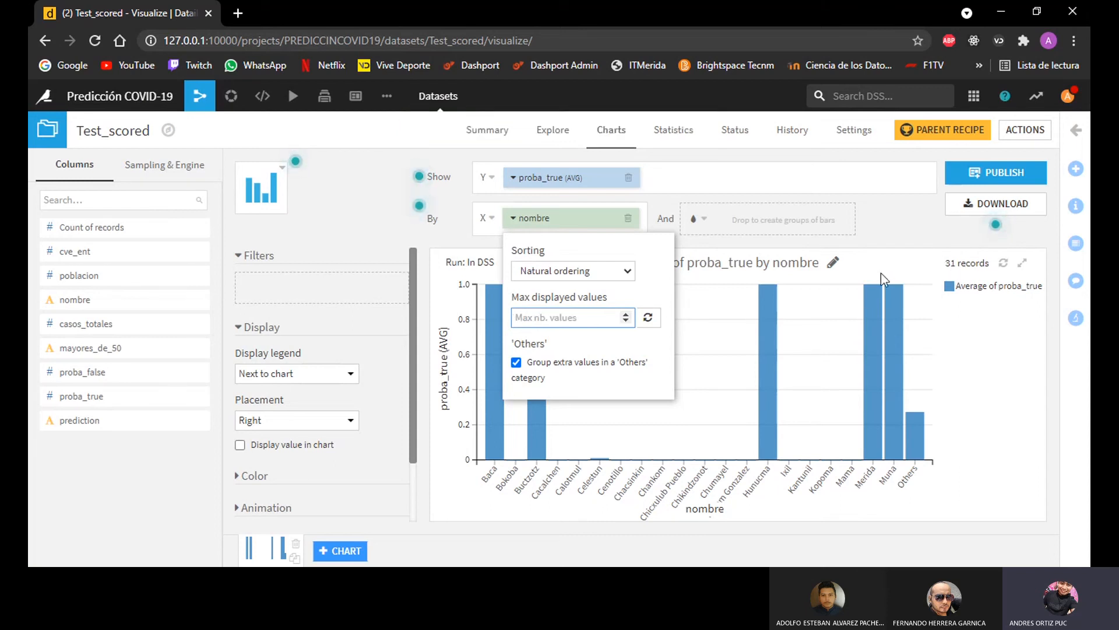
text(31)
click(448, 236)
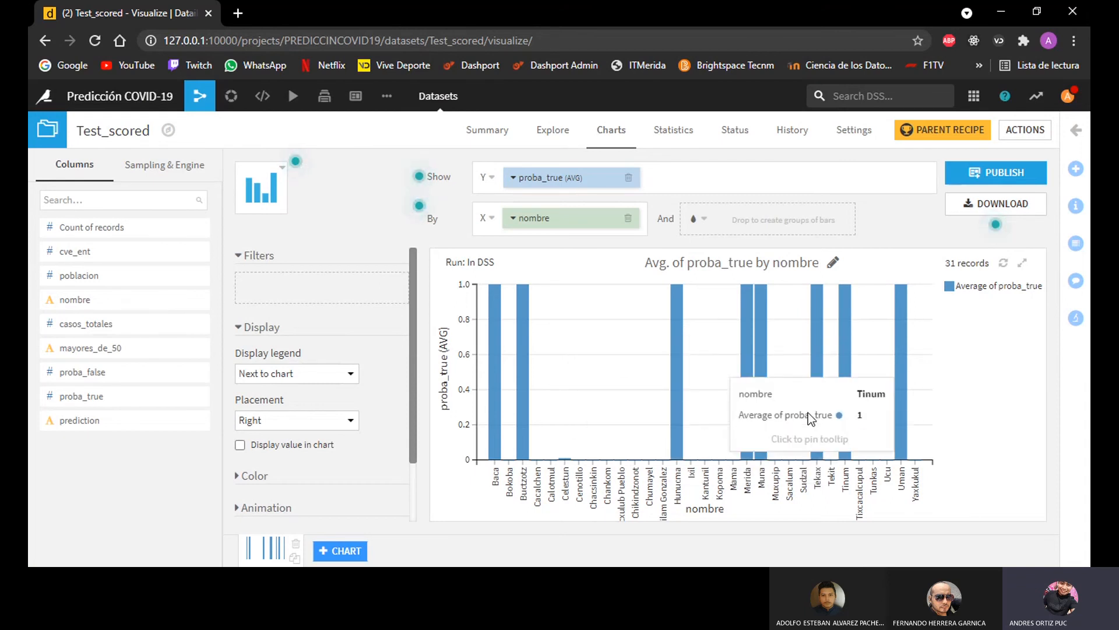
Examine the average proba_true values of individual municipalities in the chart
mouse_move(682, 387)
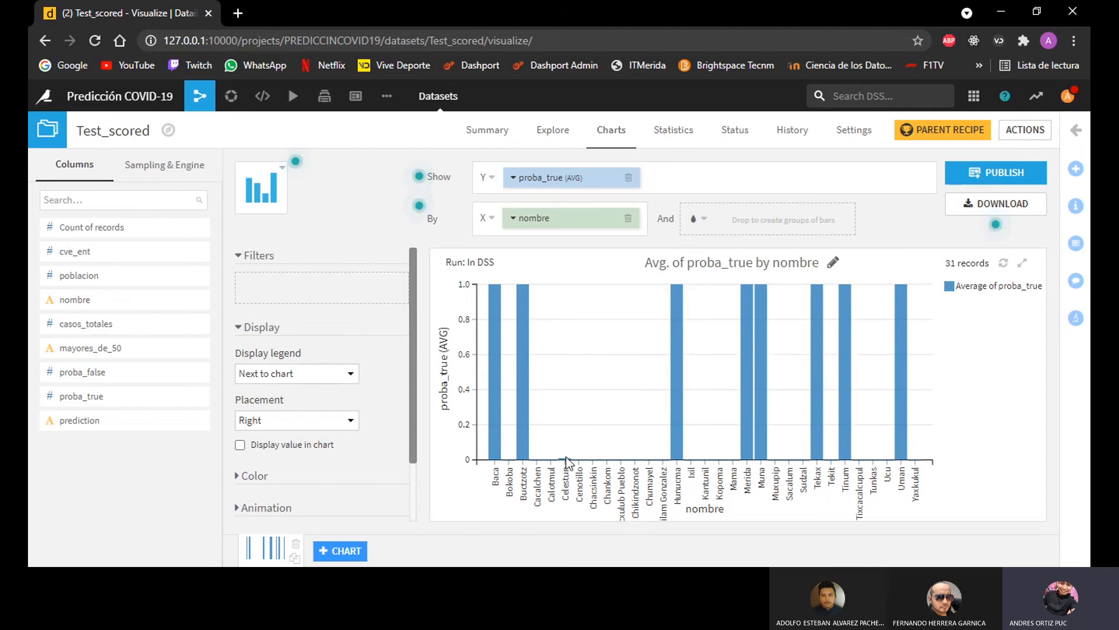
mouse_move(568, 464)
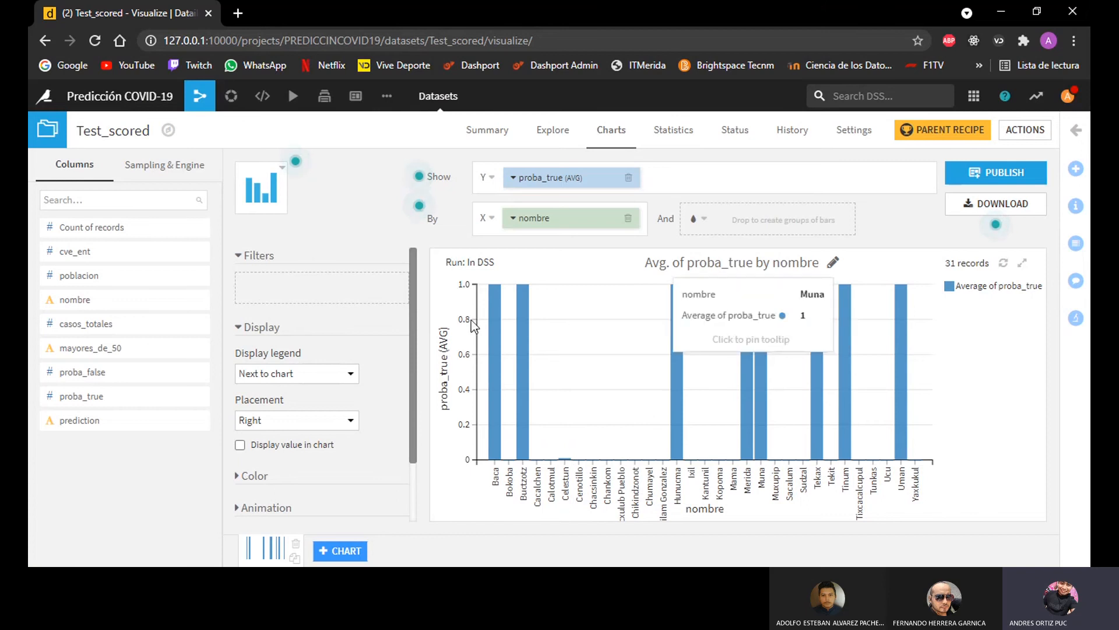
scroll(401, 317, down, 3)
scroll(401, 317, up, 3)
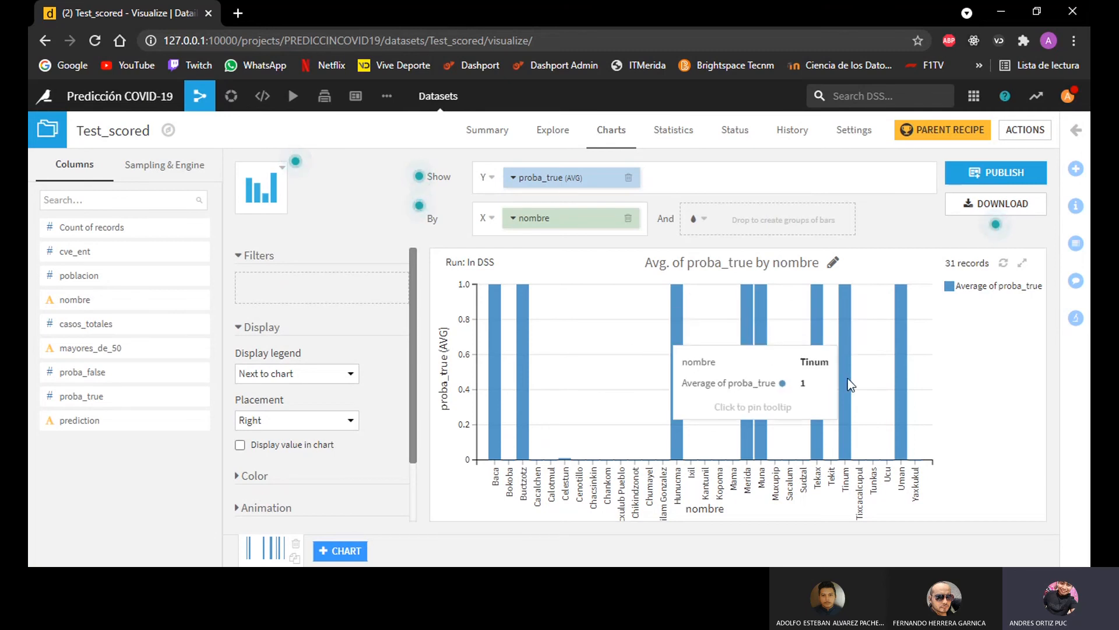
mouse_move(846, 373)
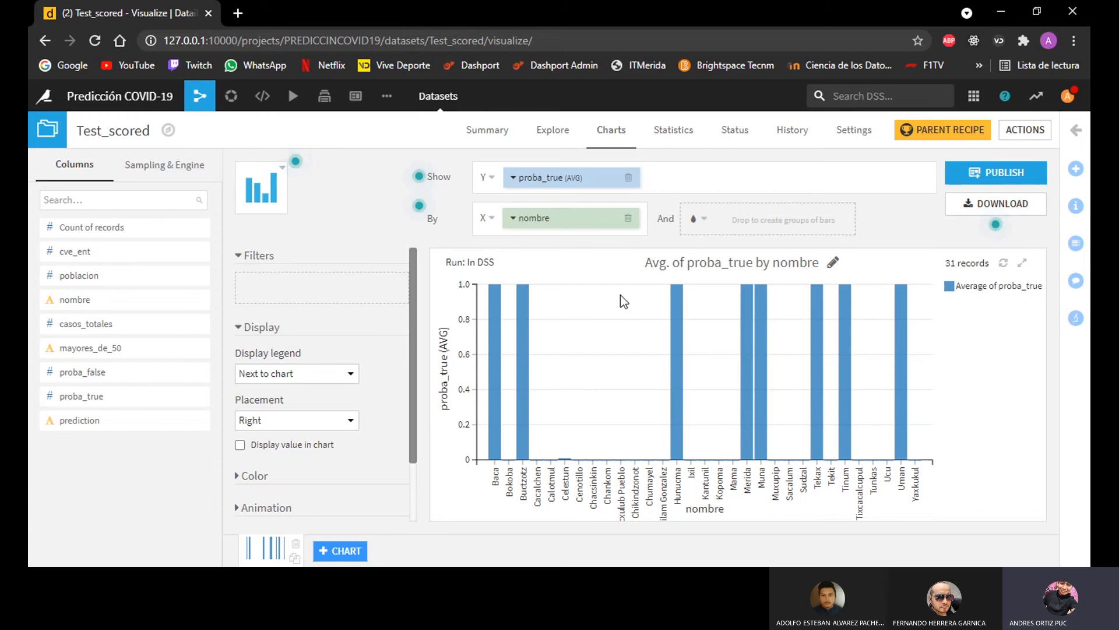
Add a second Test_scored chart showing average proba_false on the Y axis by nombre on the X axis
click(347, 551)
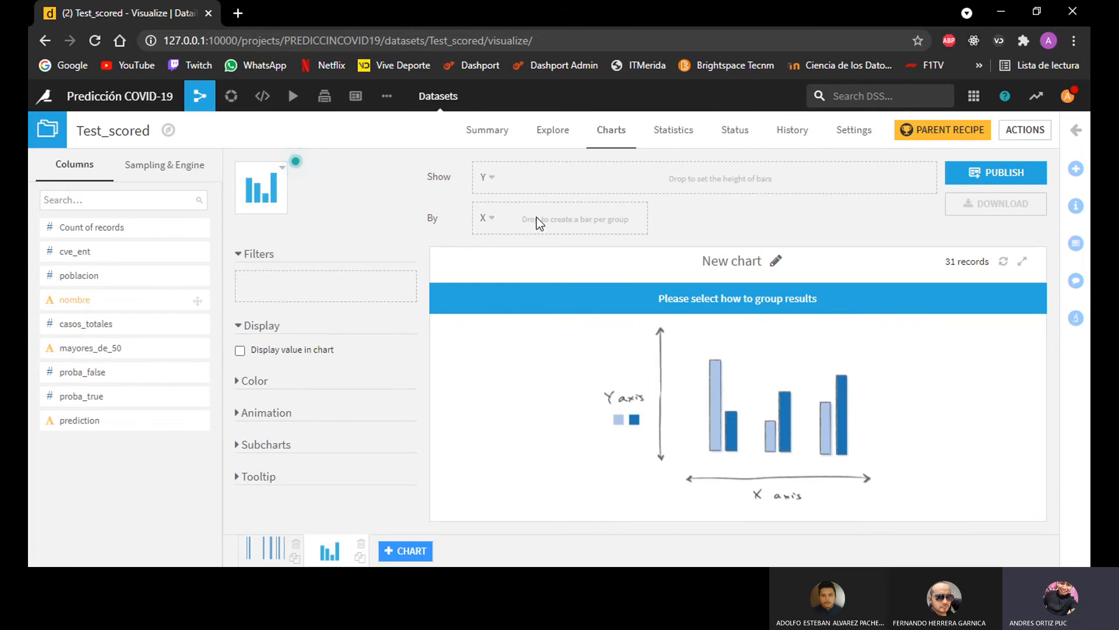
drag(106, 299, 571, 222)
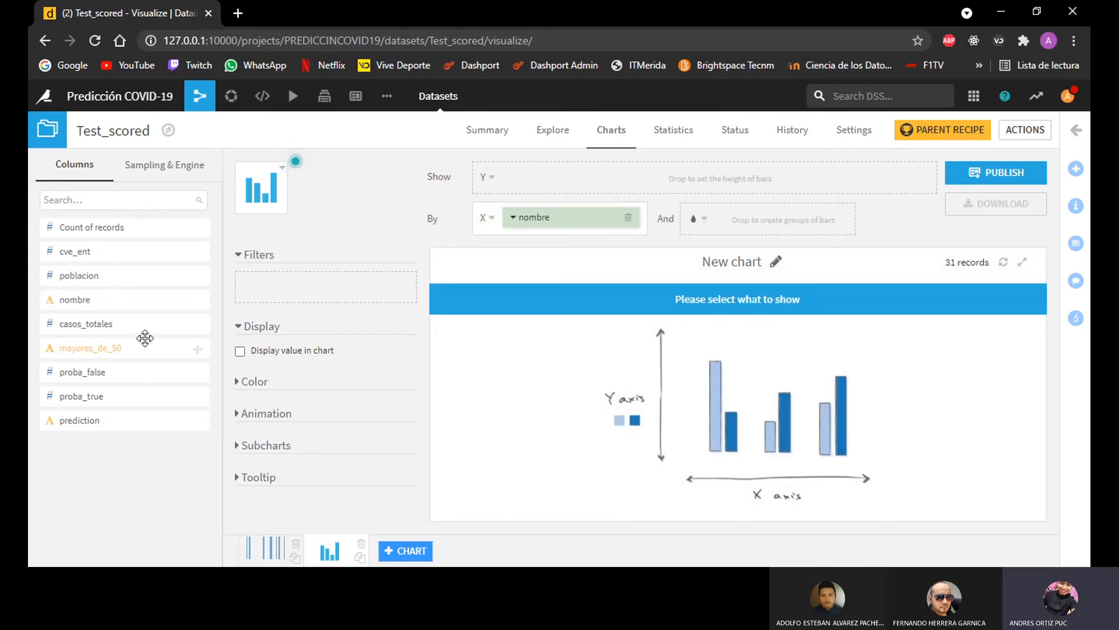
drag(160, 356, 572, 187)
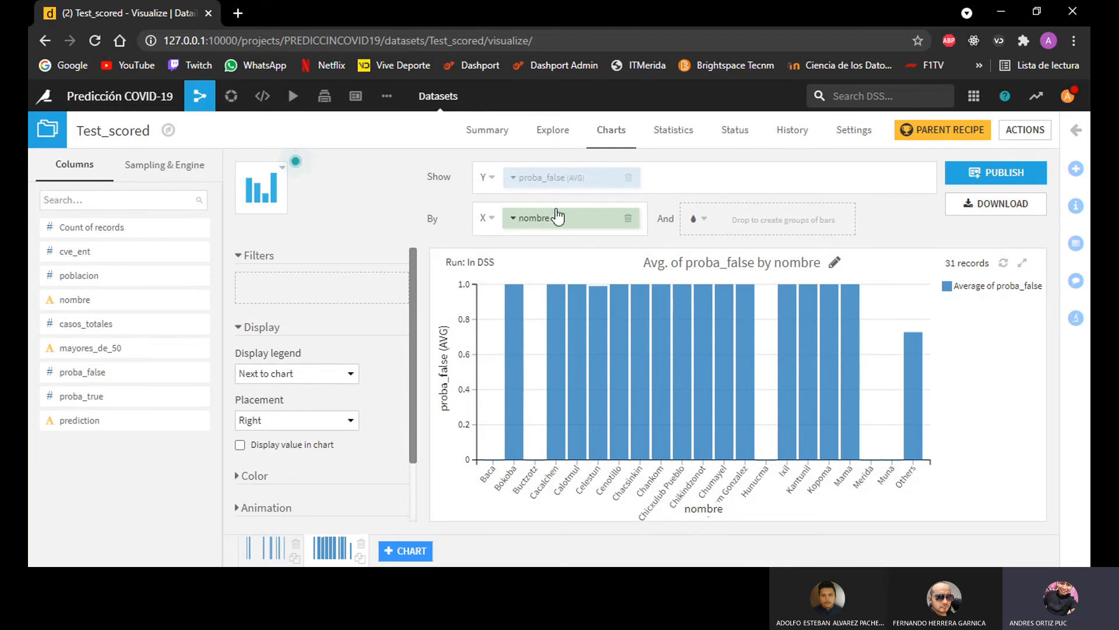
Set the maximum displayed values for nombre on the proba_false chart's X axis to 31
click(513, 219)
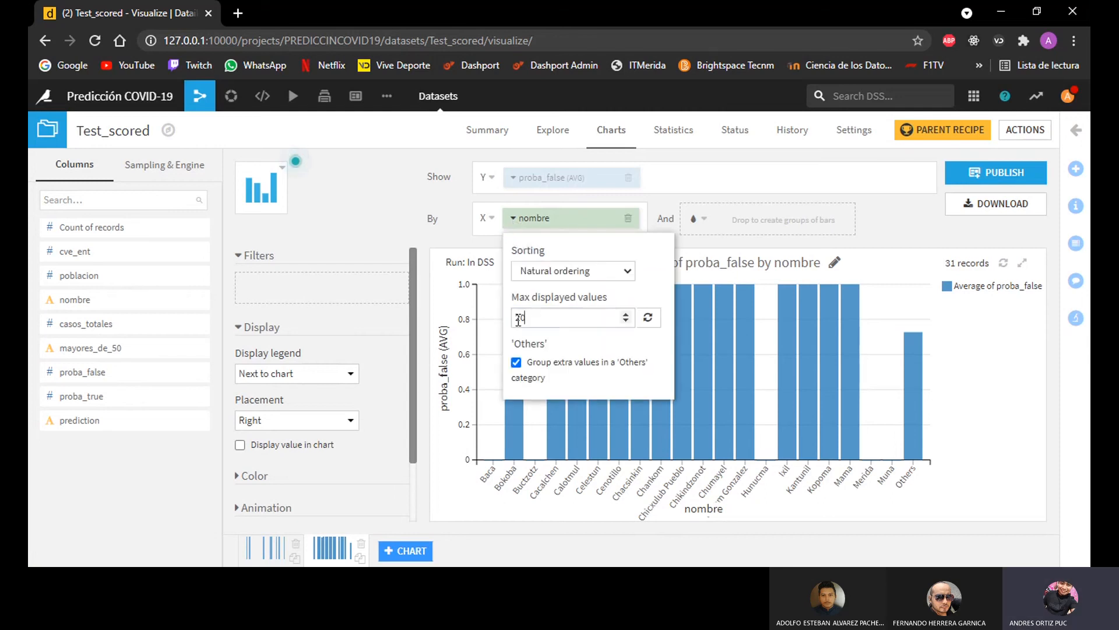
drag(524, 319, 489, 320)
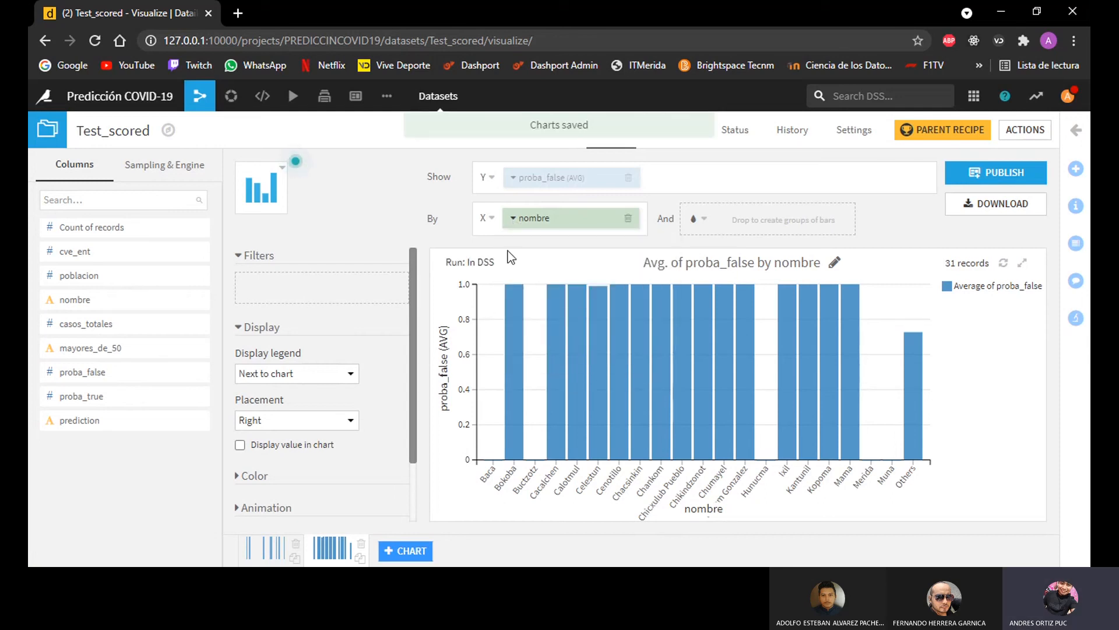
click(513, 221)
click(527, 316)
key(BackSpace)
key(BackSpace)
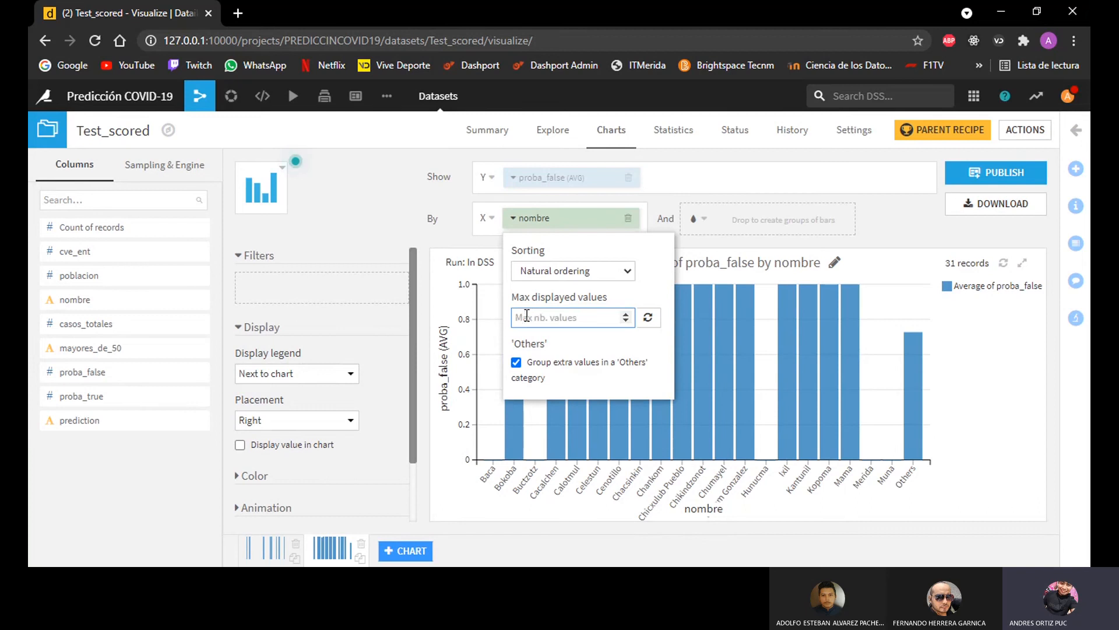
text(31)
key(Return)
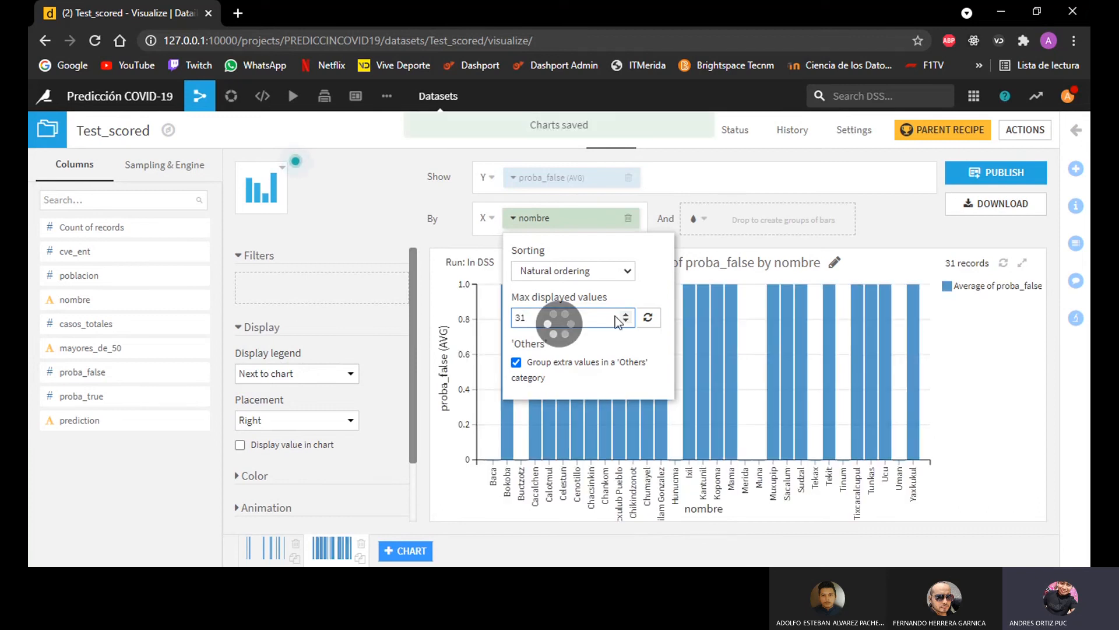
click(956, 354)
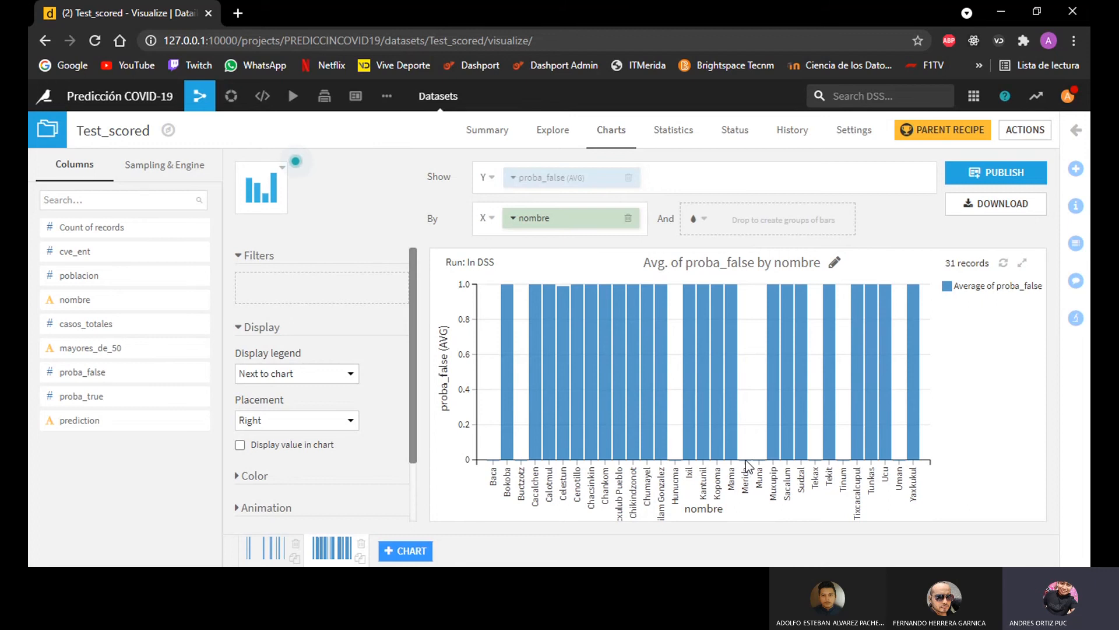
Check the Merida value in the proba_false chart and return to the proba_true chart for comparison
mouse_move(746, 460)
click(274, 550)
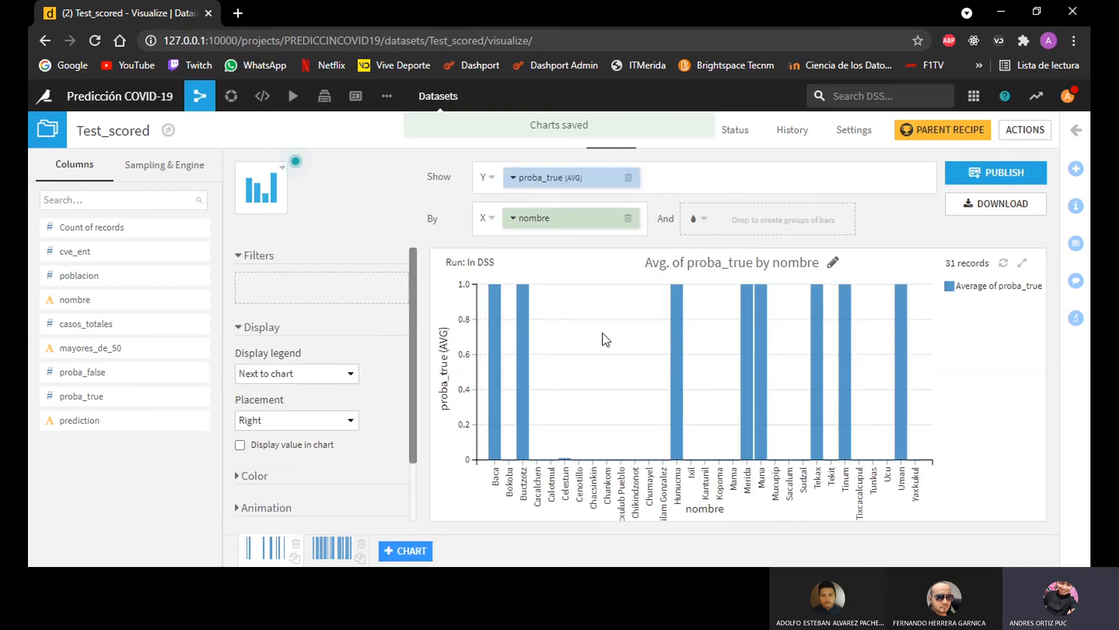